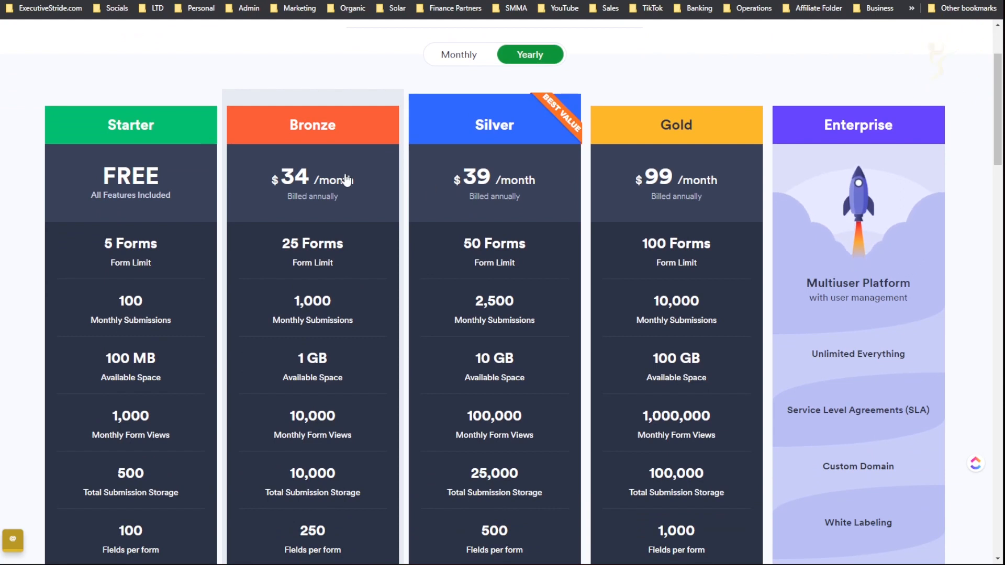
Show the form builder plans with monthly prices, and look through the feature sections of the HighLevel website
click(474, 55)
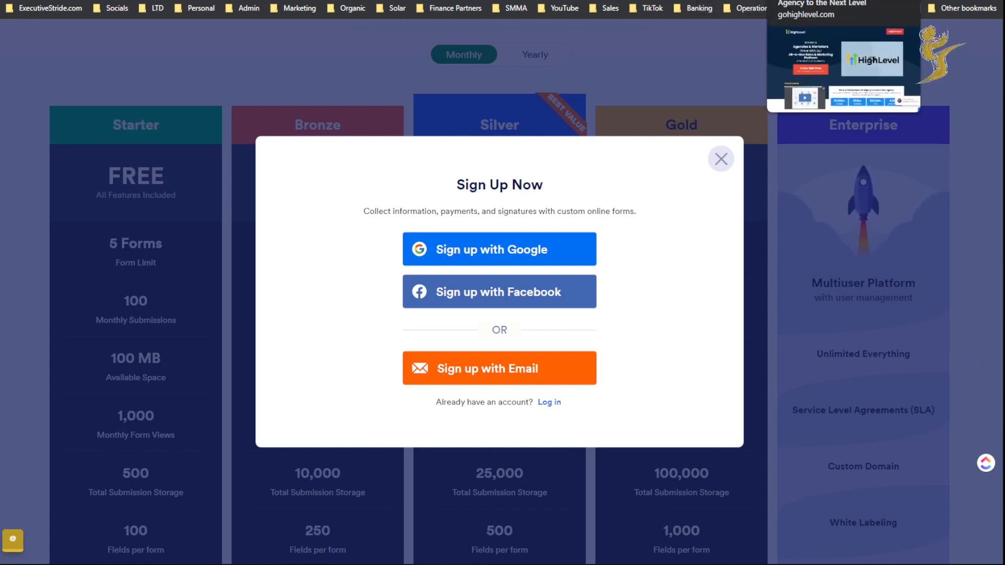
click(801, 2)
scroll(716, 217, down, 18)
scroll(701, 251, down, 20)
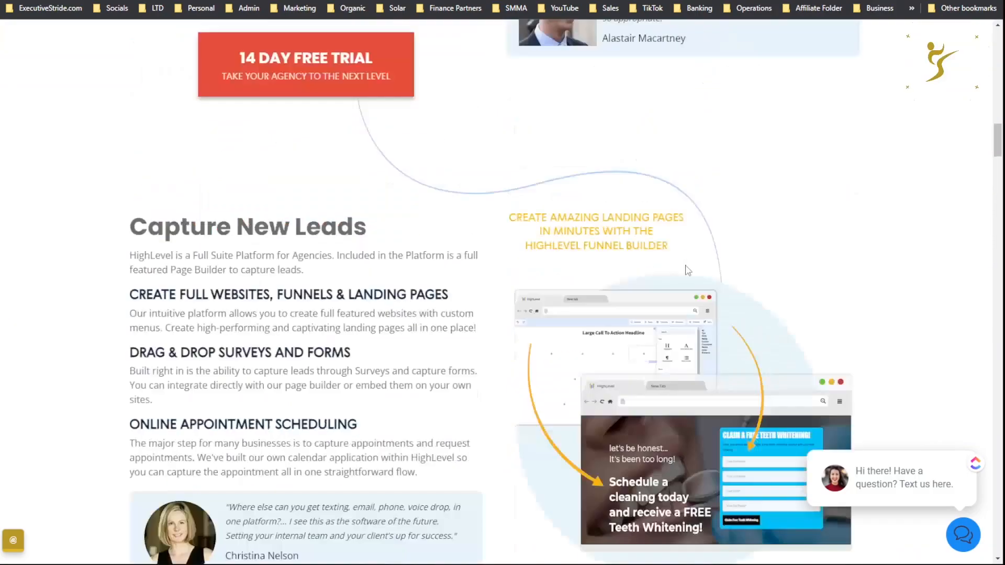
scroll(658, 265, up, 15)
scroll(663, 267, down, 20)
scroll(673, 271, down, 20)
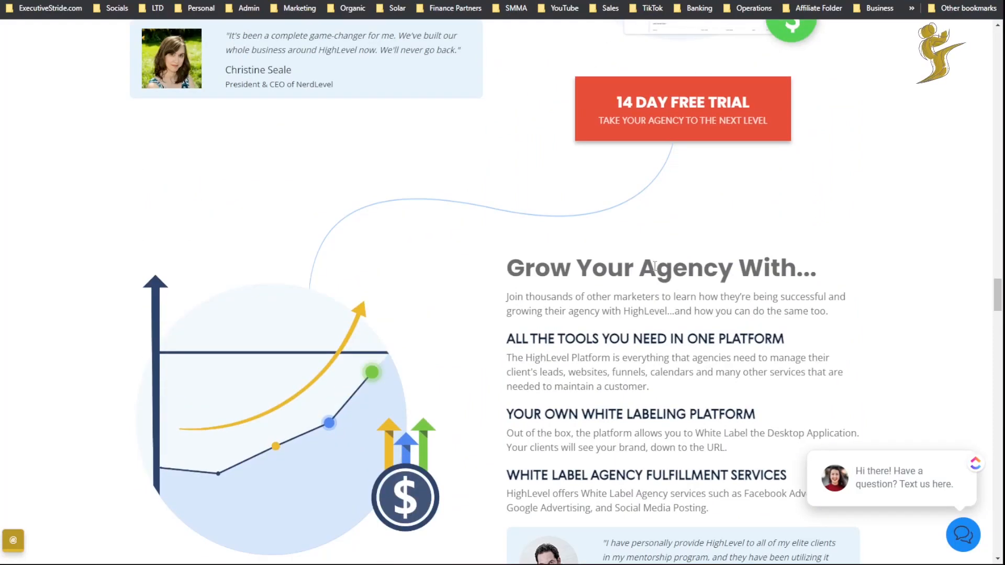
scroll(670, 224, down, 20)
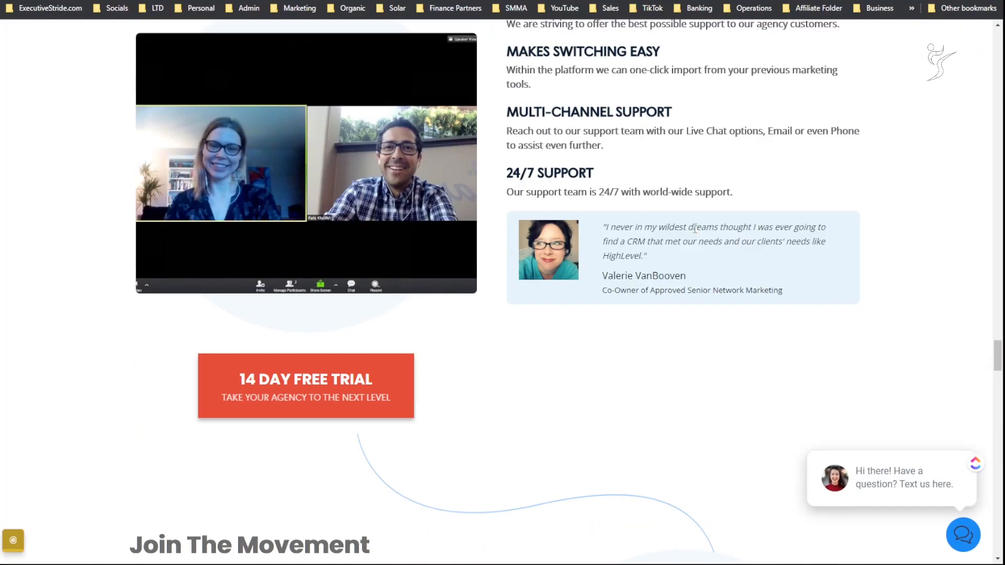
scroll(708, 243, up, 20)
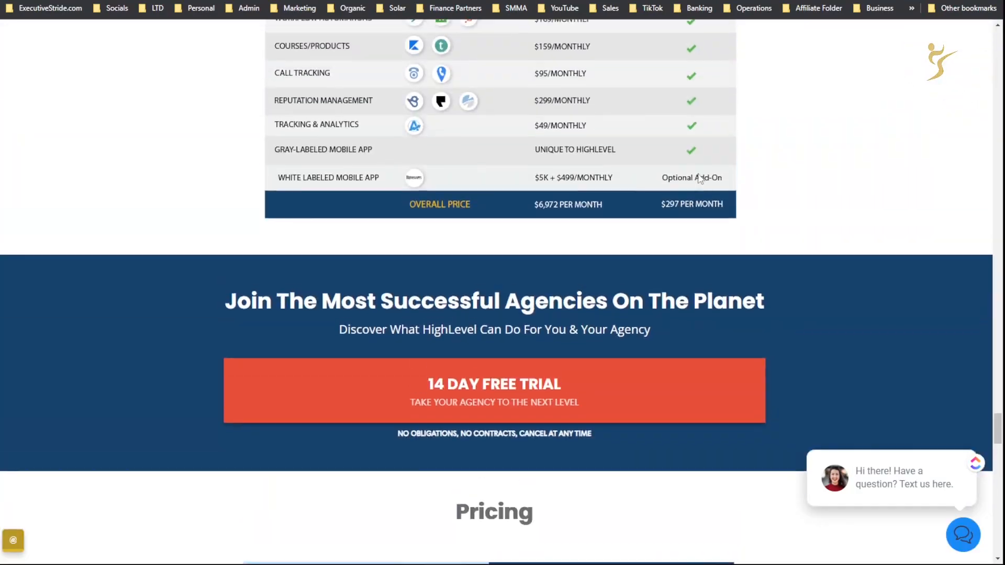
Examine HighLevel's pricing plans and the table comparing its features with the tools it replaces
scroll(698, 179, down, 14)
scroll(604, 157, down, 15)
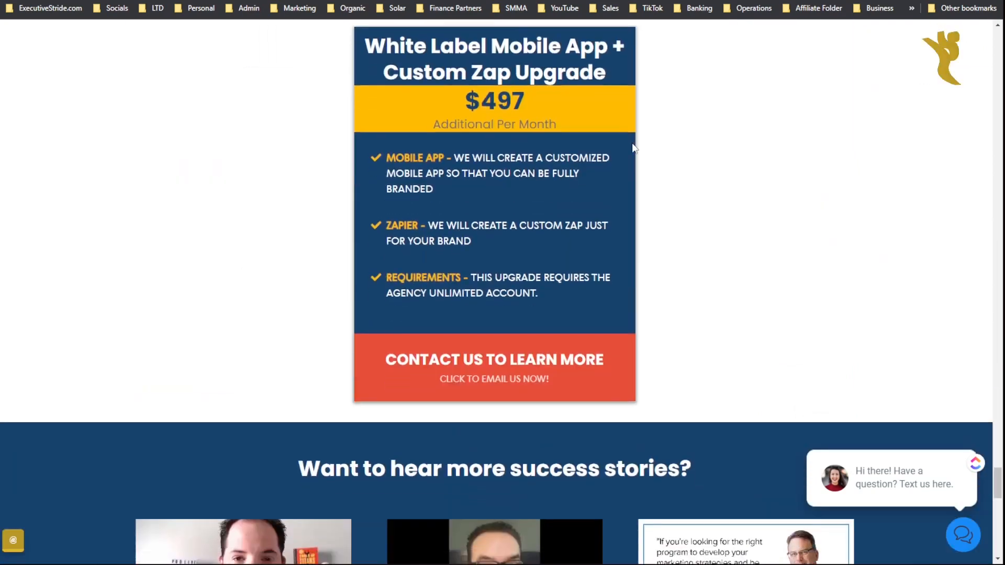
scroll(635, 140, up, 18)
scroll(635, 140, down, 6)
scroll(539, 196, up, 2)
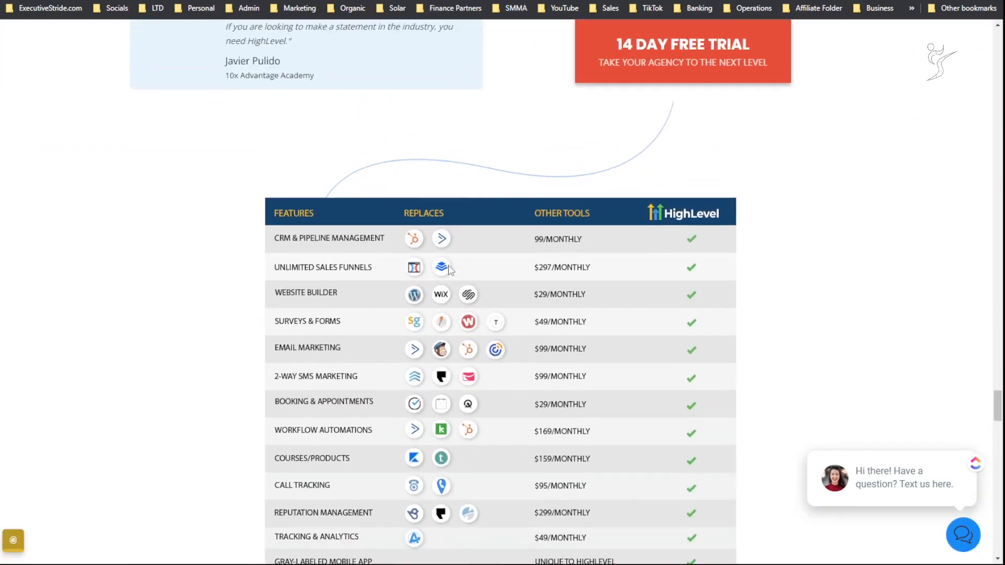
scroll(497, 183, down, 3)
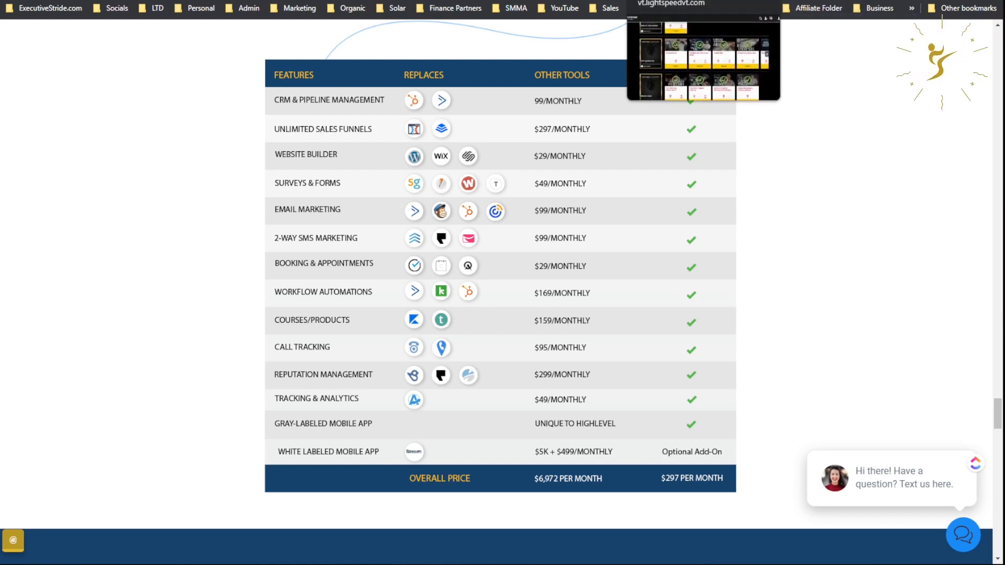
Switch to the Stride Sales CRM and open the survey analysis page
click(498, 6)
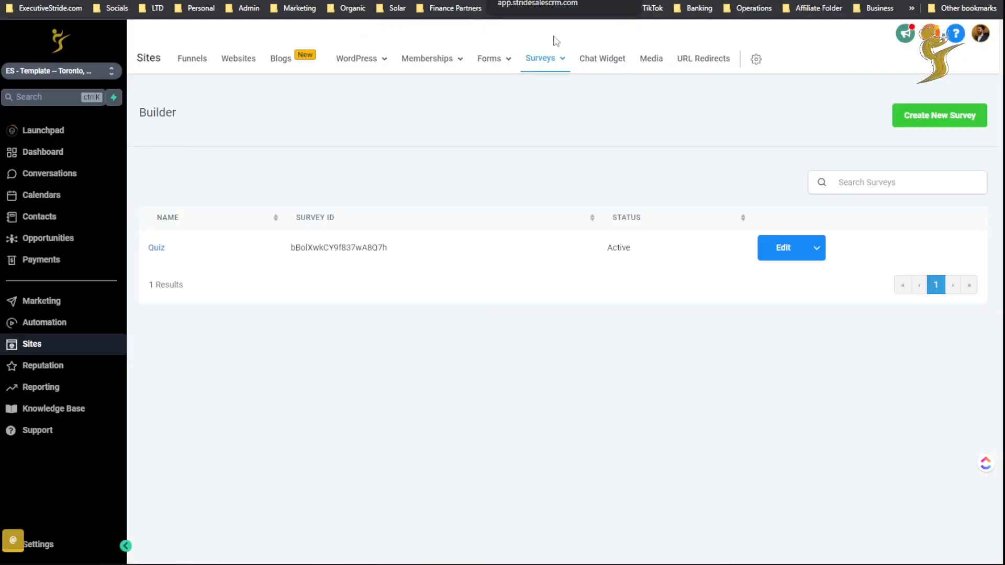
mouse_move(512, 62)
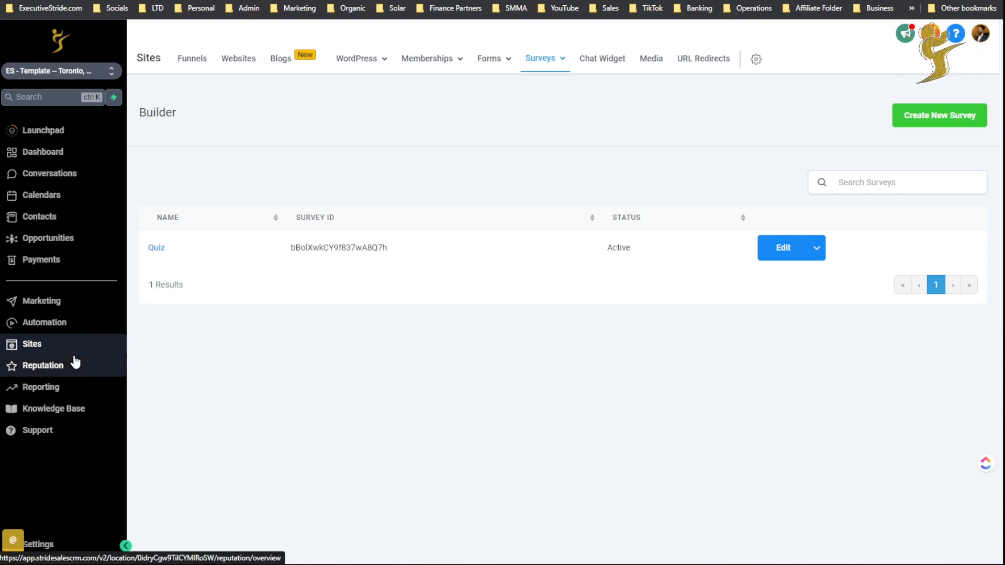
mouse_move(532, 72)
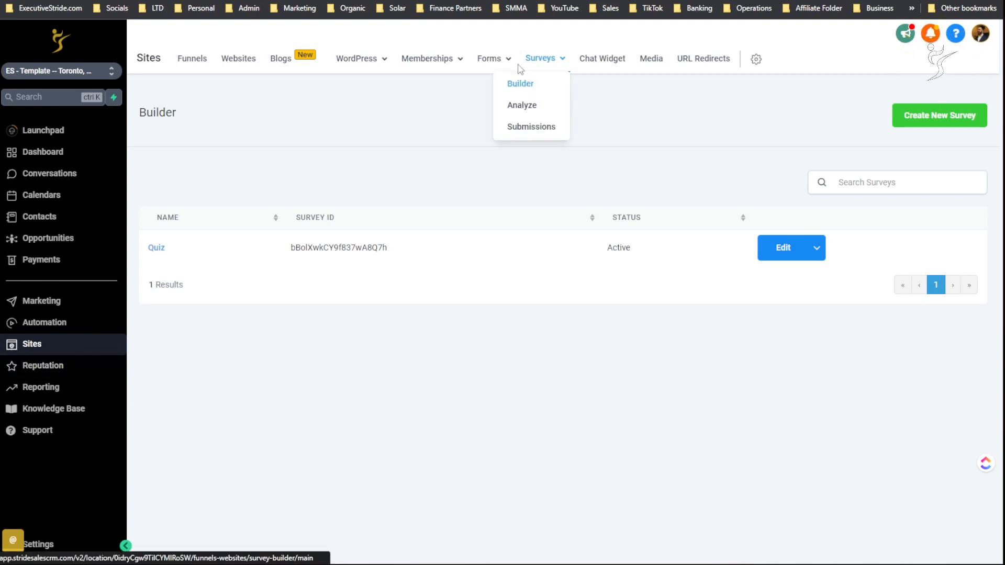
mouse_move(501, 66)
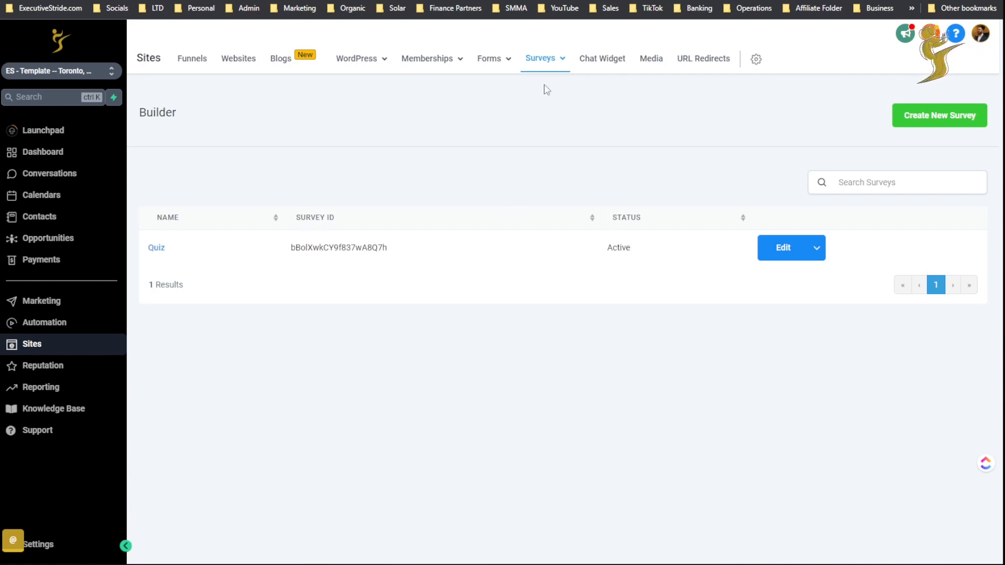
mouse_move(546, 90)
click(534, 116)
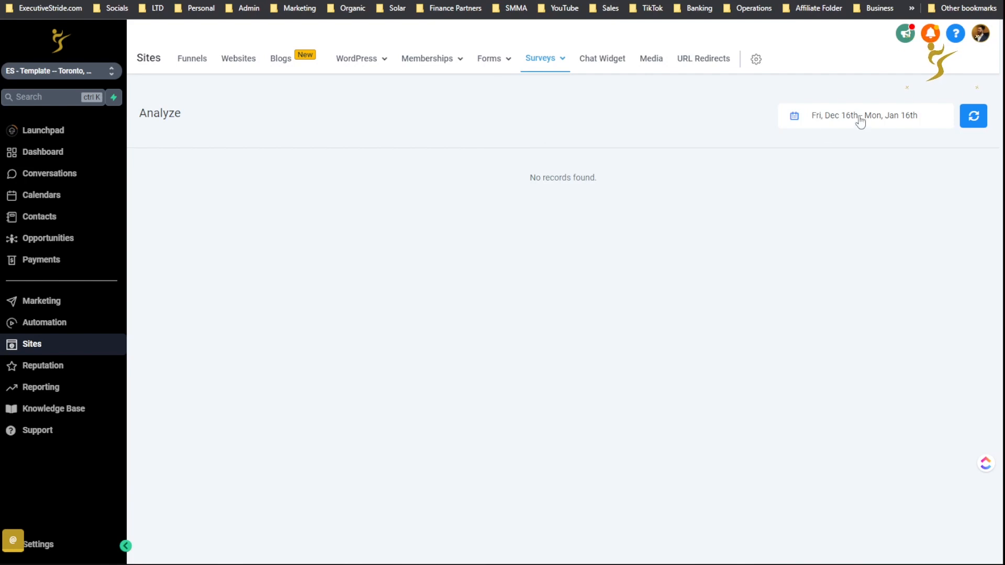
Try the preset date ranges for the survey analysis and set the range to This year
click(925, 120)
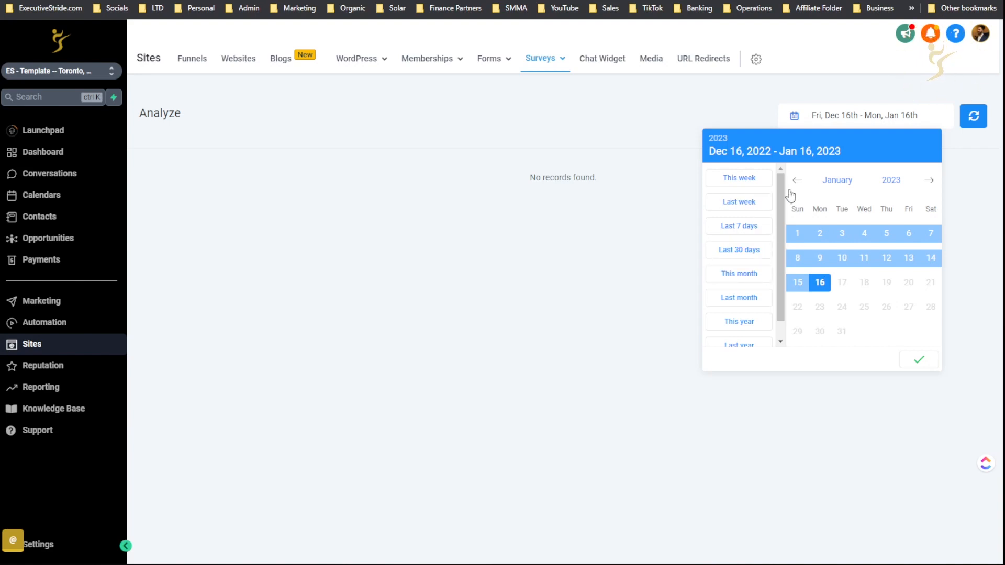
click(739, 178)
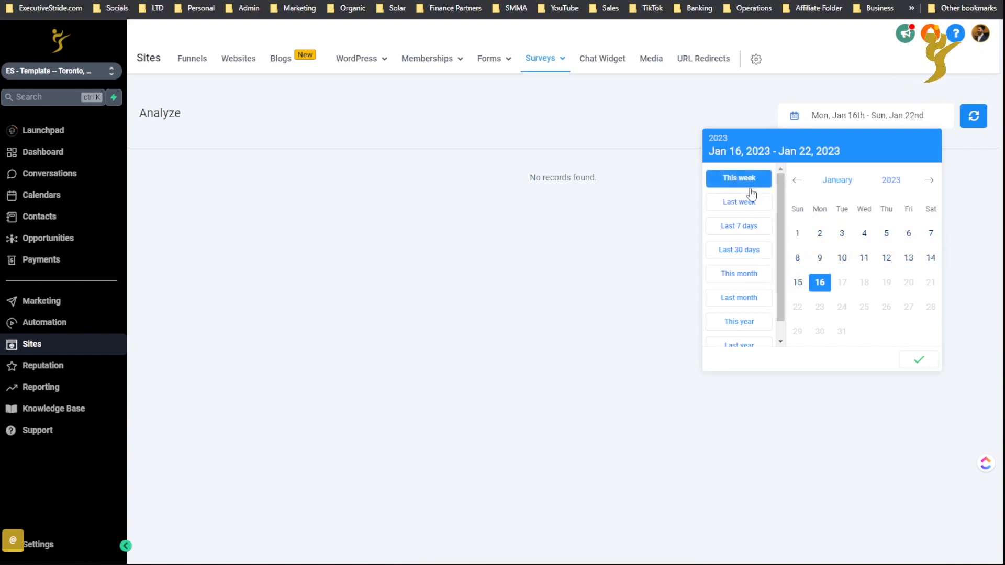
click(742, 202)
click(745, 250)
click(740, 273)
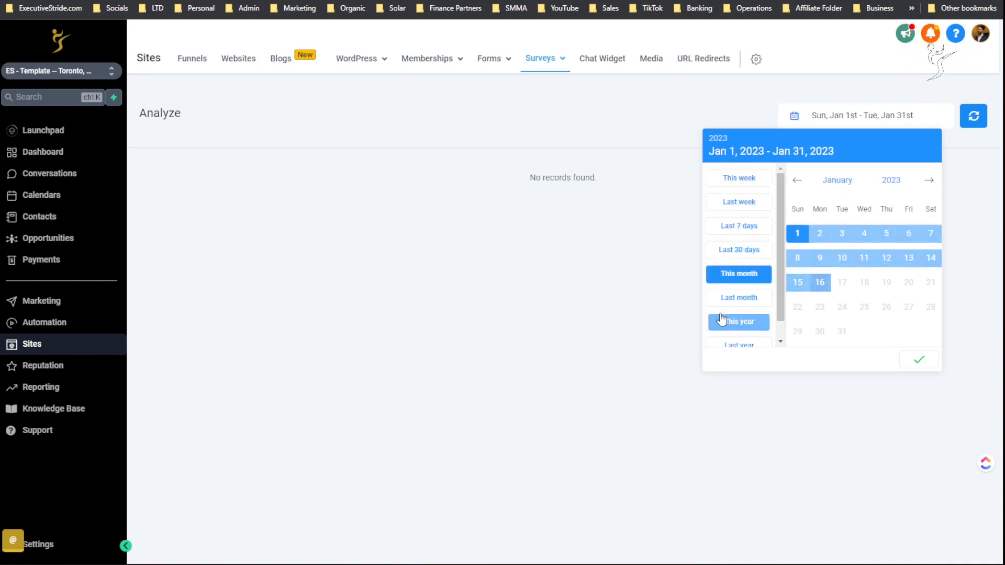
click(738, 321)
click(615, 264)
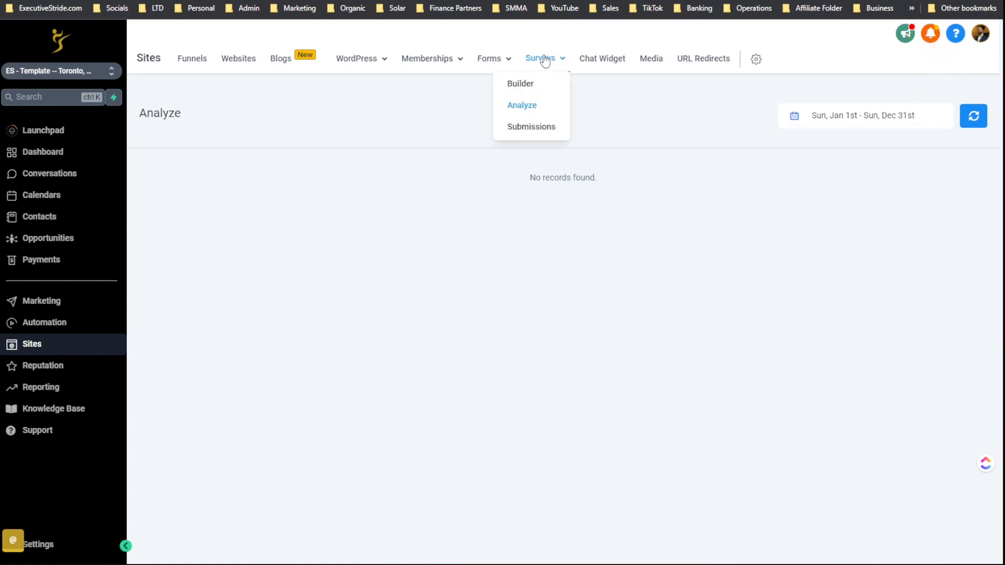
Open the survey submissions, check the survey filter choices, and set the list to 50 records per page
click(526, 128)
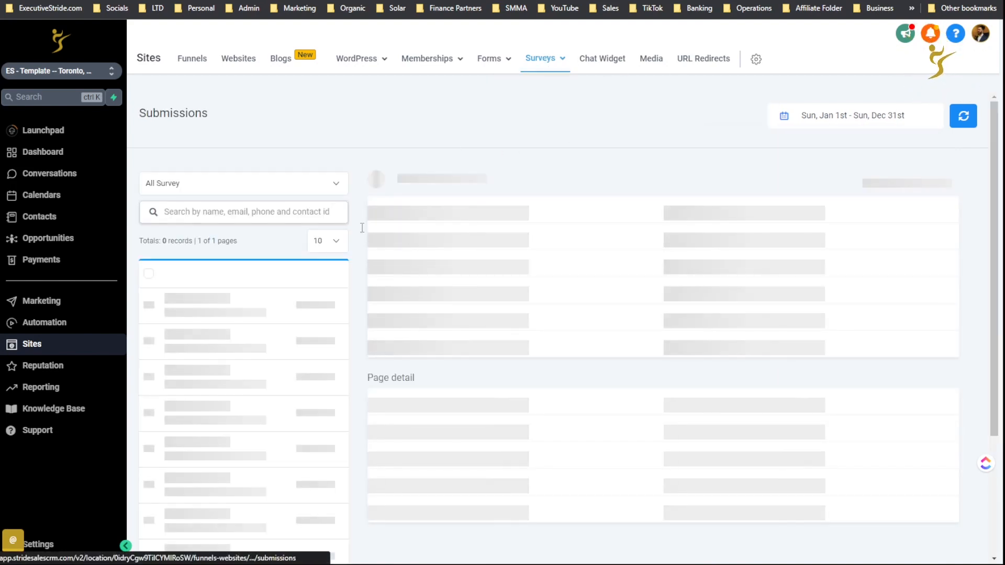
click(247, 188)
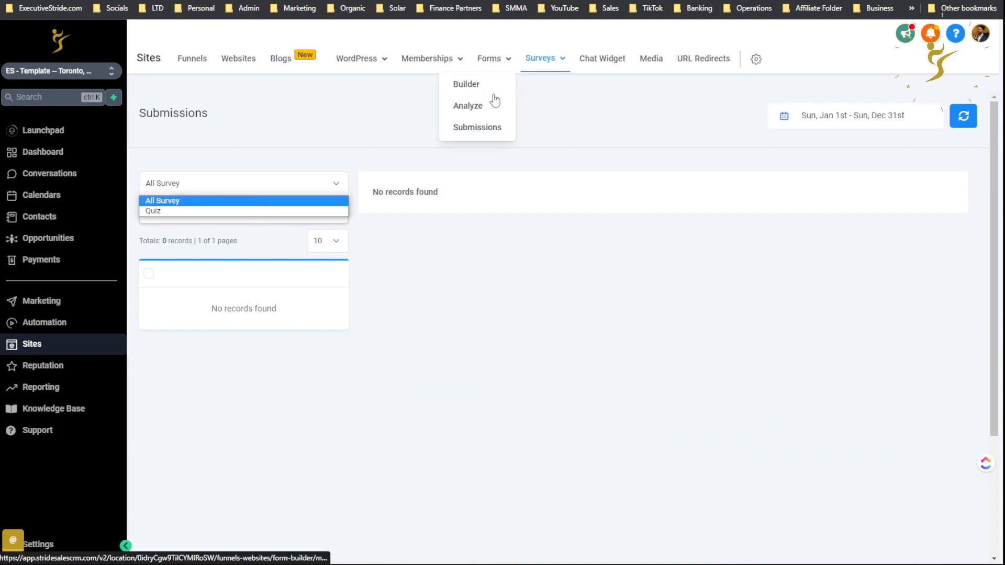
click(356, 233)
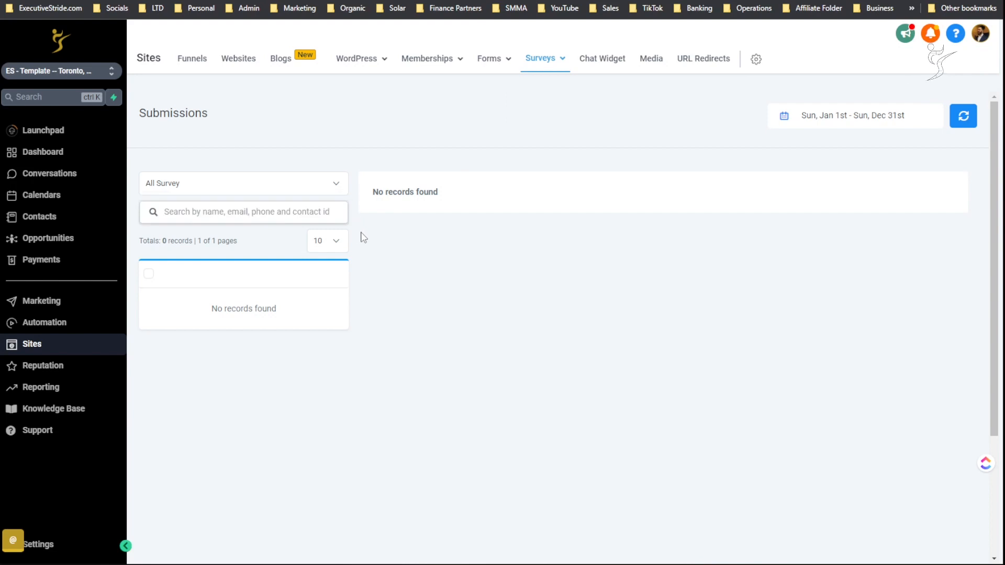
click(324, 243)
click(318, 287)
click(806, 126)
click(565, 119)
Create a new survey from the survey builder and leave the settings of Slide 1 for the field list
mouse_move(556, 61)
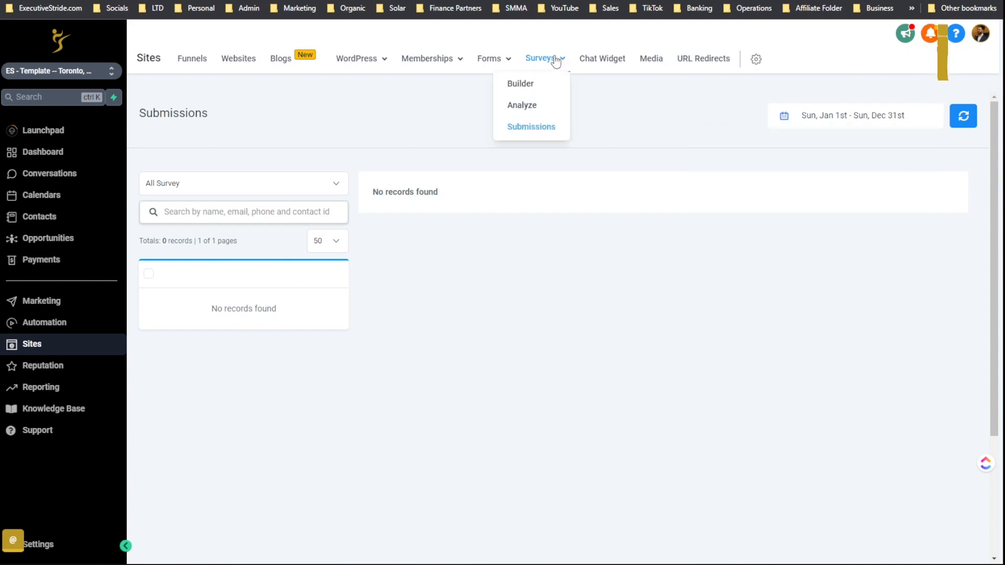
click(538, 83)
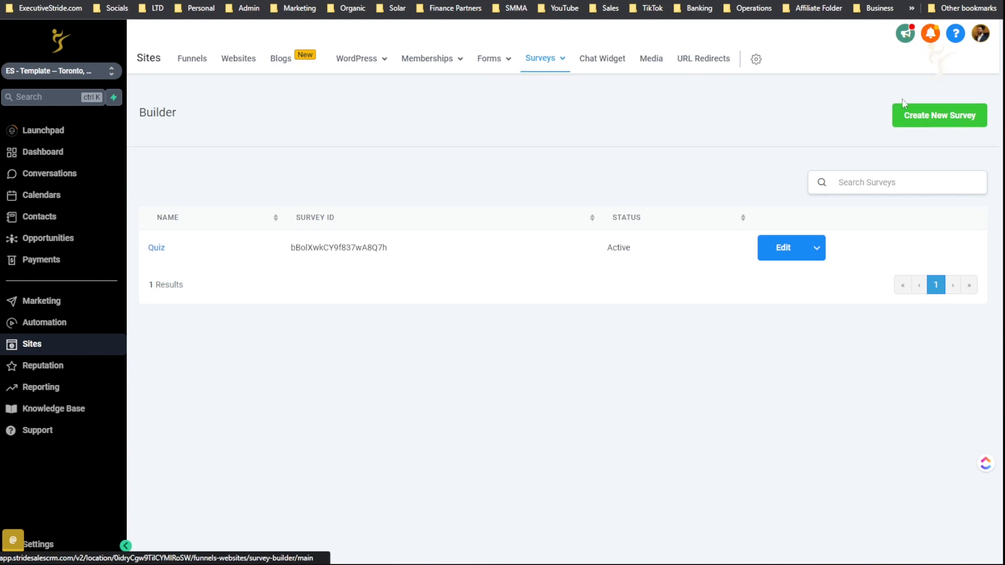
click(910, 113)
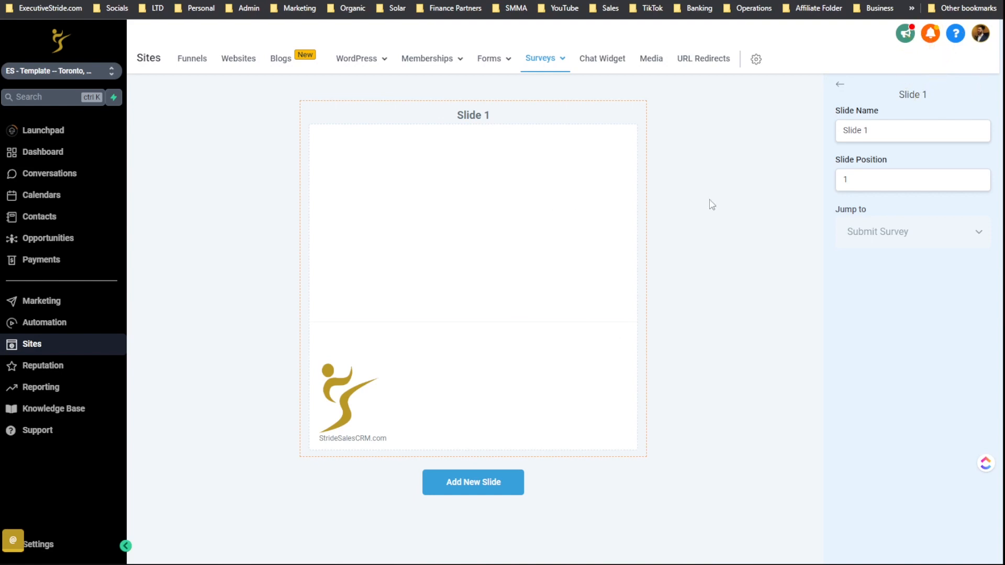
click(324, 385)
click(839, 85)
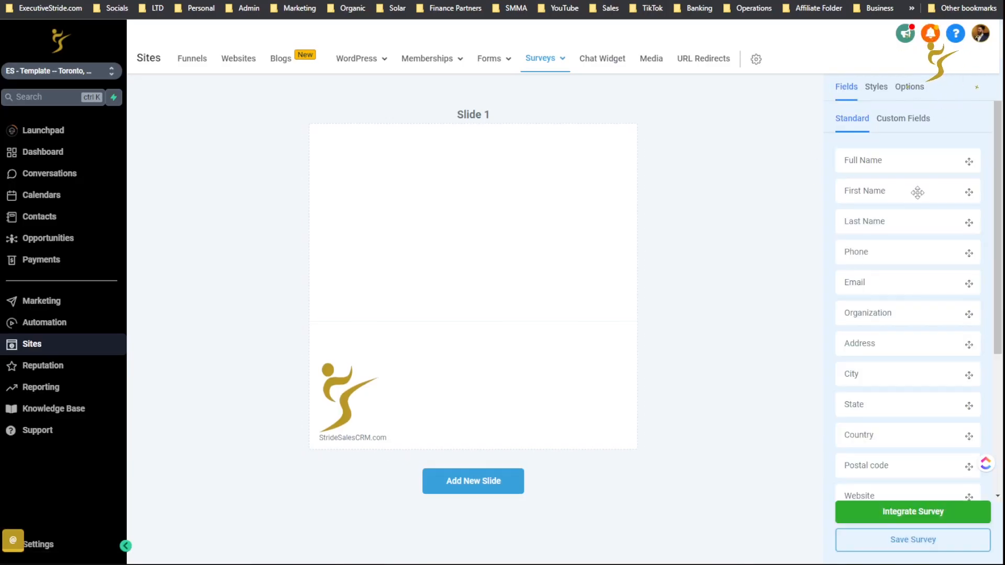
Examine the new survey's options, including the navigation, progress bar, banner image and footer settings
click(909, 86)
scroll(951, 309, down, 4)
scroll(952, 310, down, 1)
scroll(952, 311, up, 5)
scroll(953, 311, down, 13)
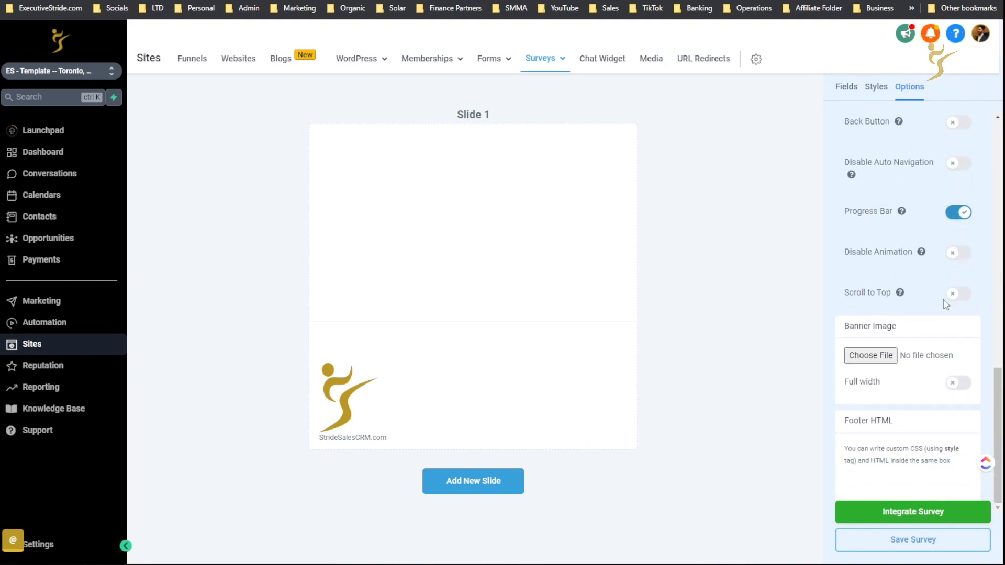
scroll(967, 320, up, 5)
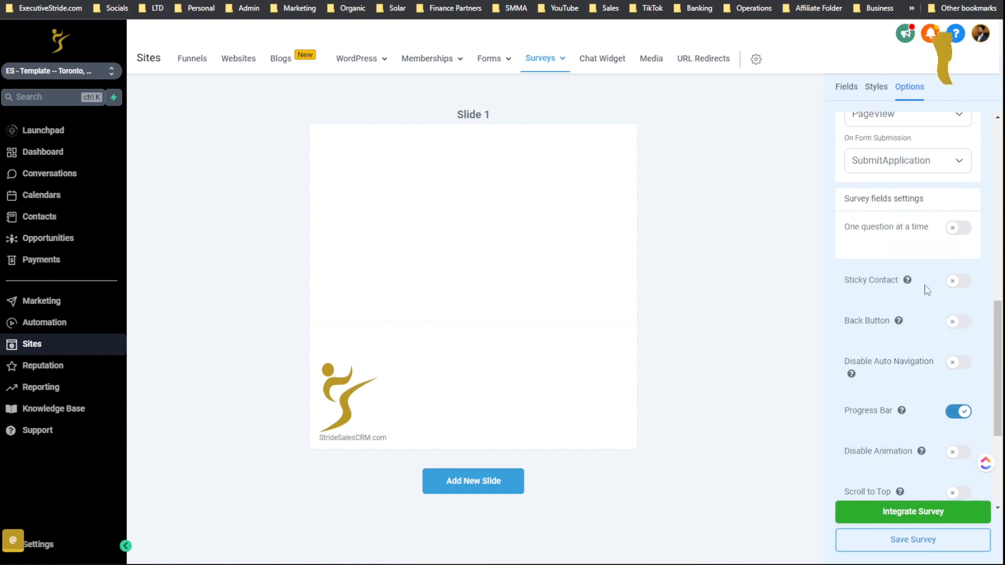
Turn off Agency Branding in the survey's style settings
click(876, 86)
scroll(880, 284, down, 3)
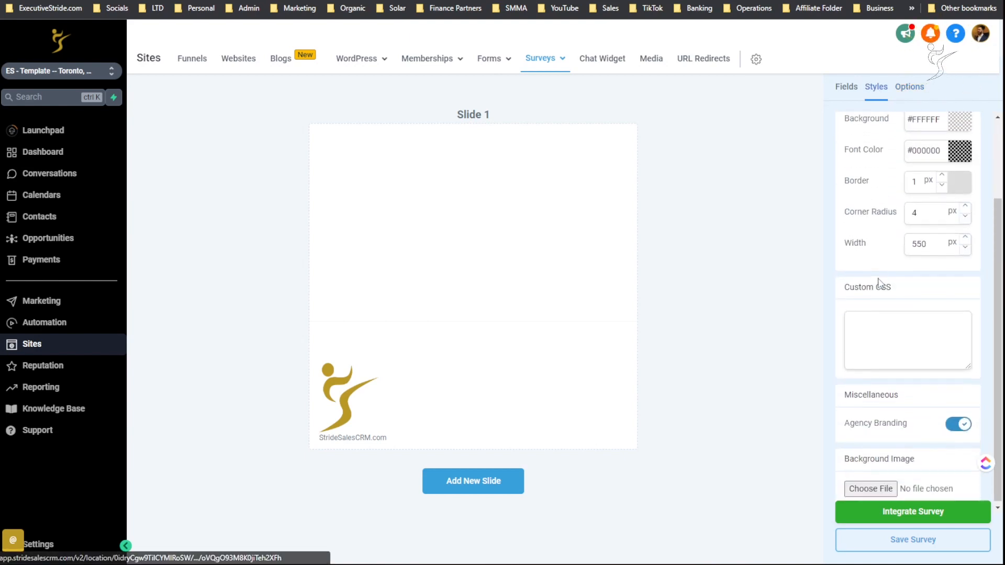
click(959, 424)
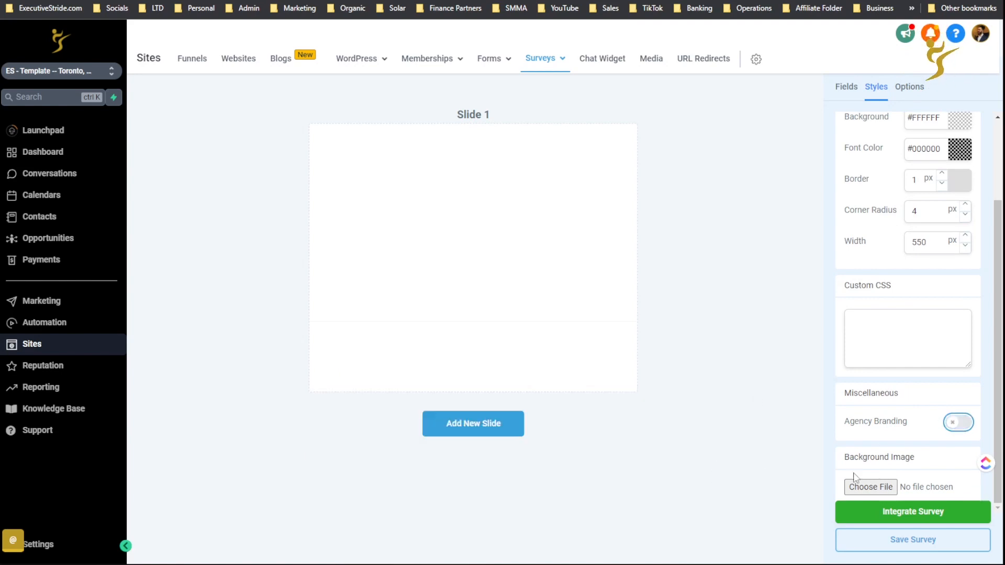
scroll(921, 355, up, 2)
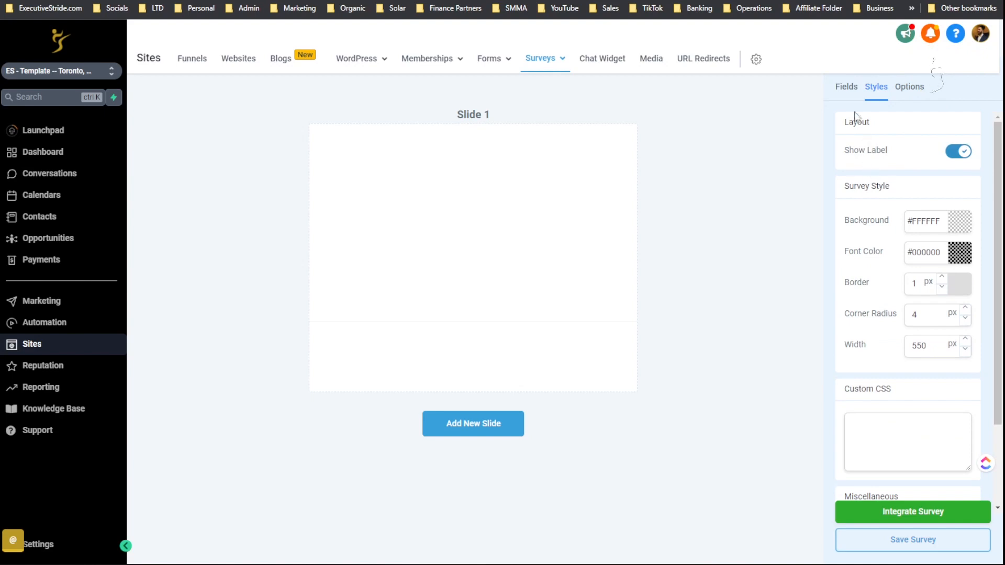
Examine the standard fields available for the survey, from Full Name to Captcha
click(845, 87)
scroll(854, 163, down, 1)
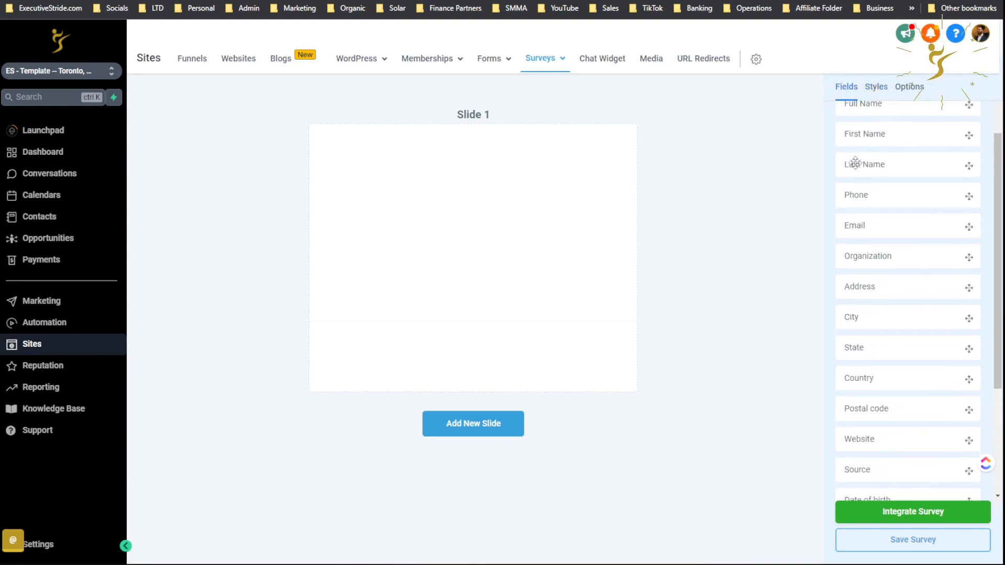
scroll(884, 183, down, 3)
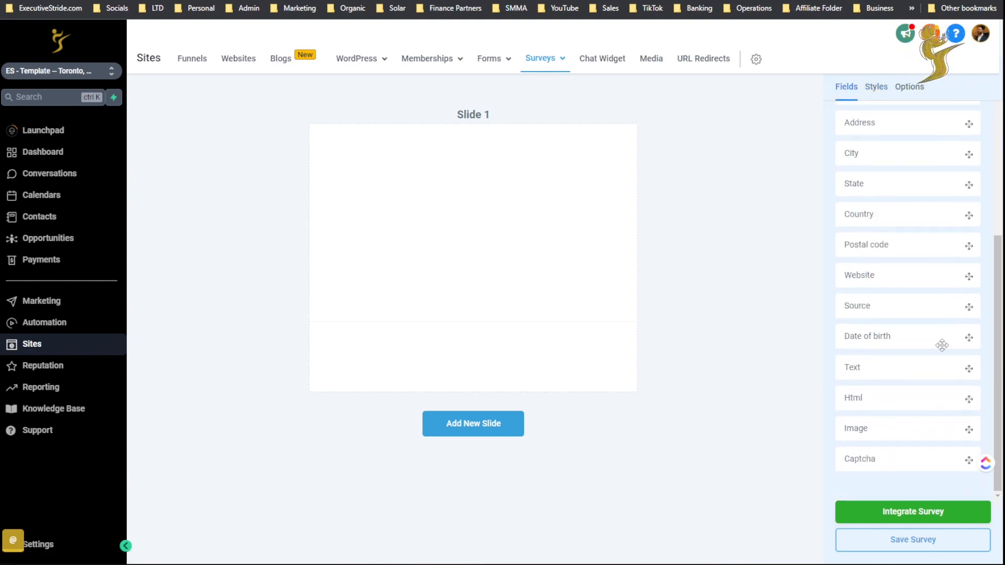
scroll(942, 346, up, 4)
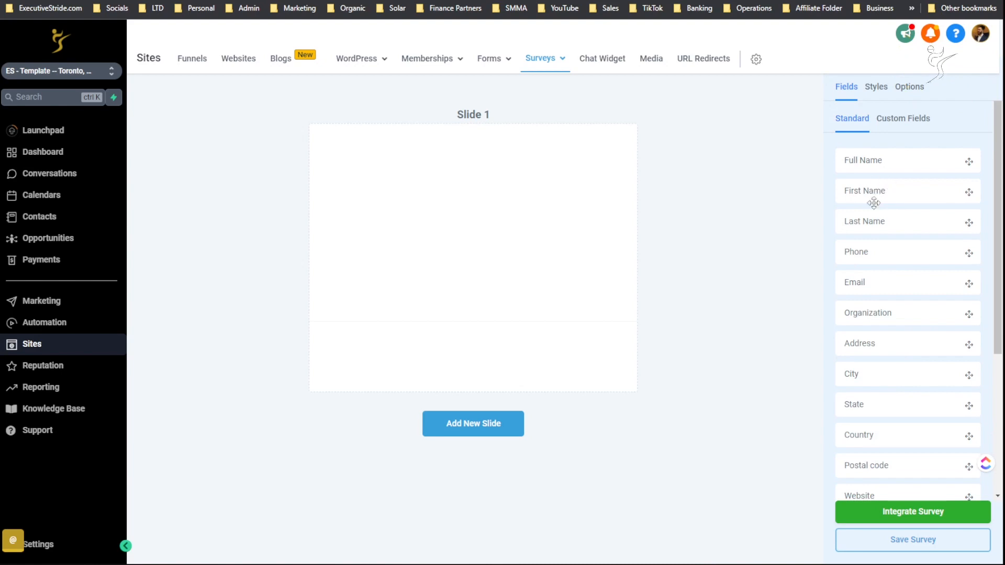
scroll(869, 241, down, 1)
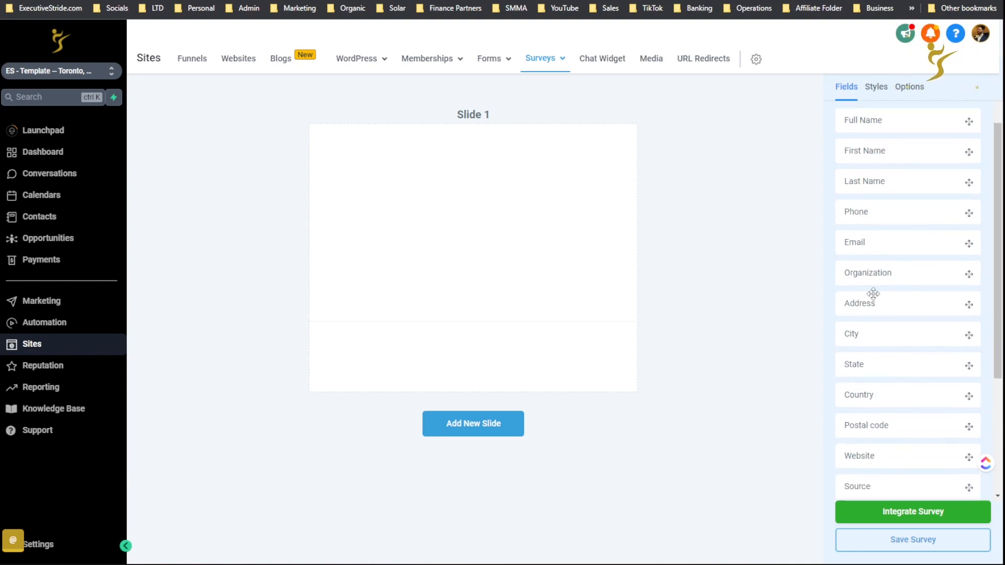
scroll(873, 301, down, 1)
scroll(865, 308, down, 1)
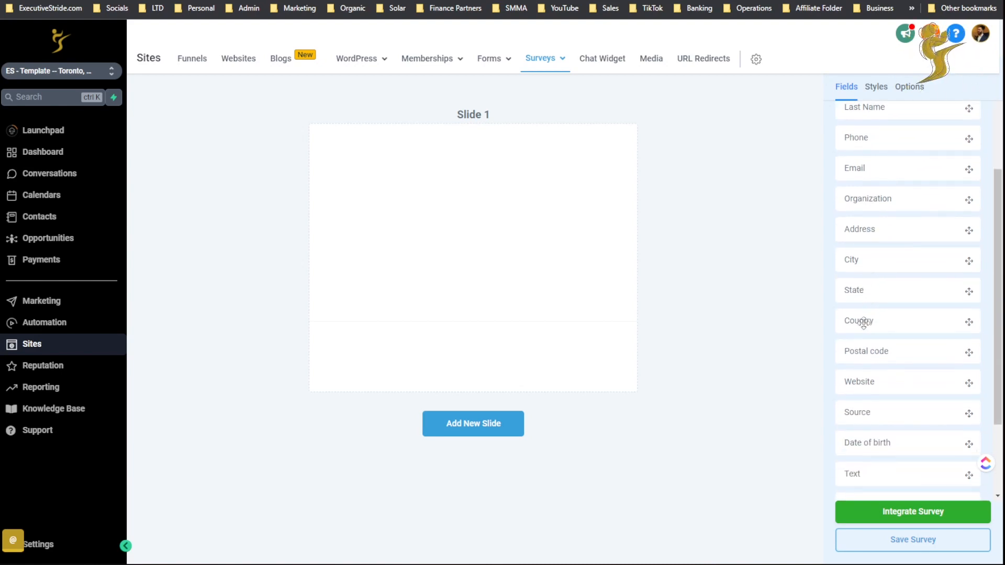
scroll(865, 356, down, 1)
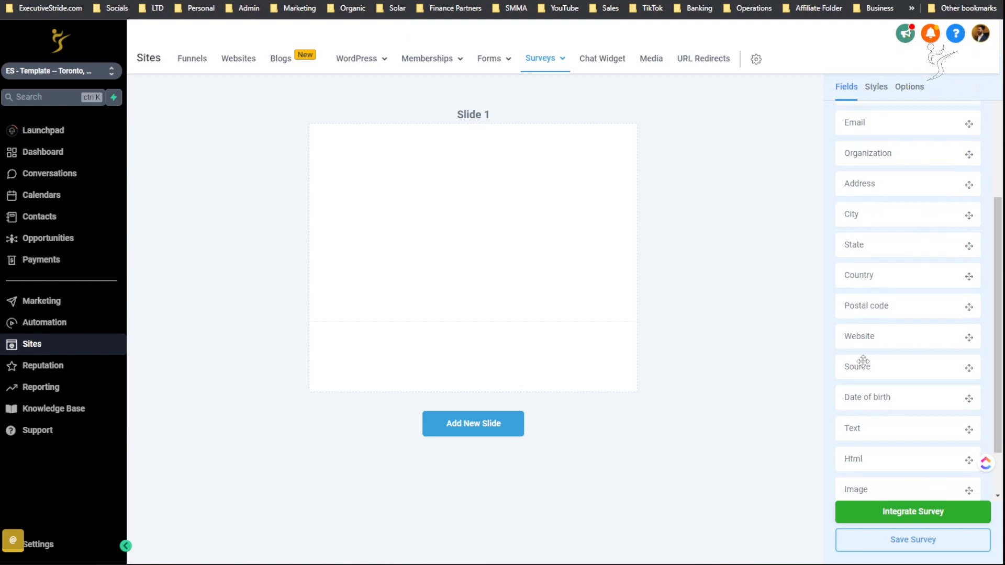
Start a new custom field and preview the Single Line, Multi Line and Text Box List types
scroll(862, 361, down, 1)
scroll(861, 366, down, 1)
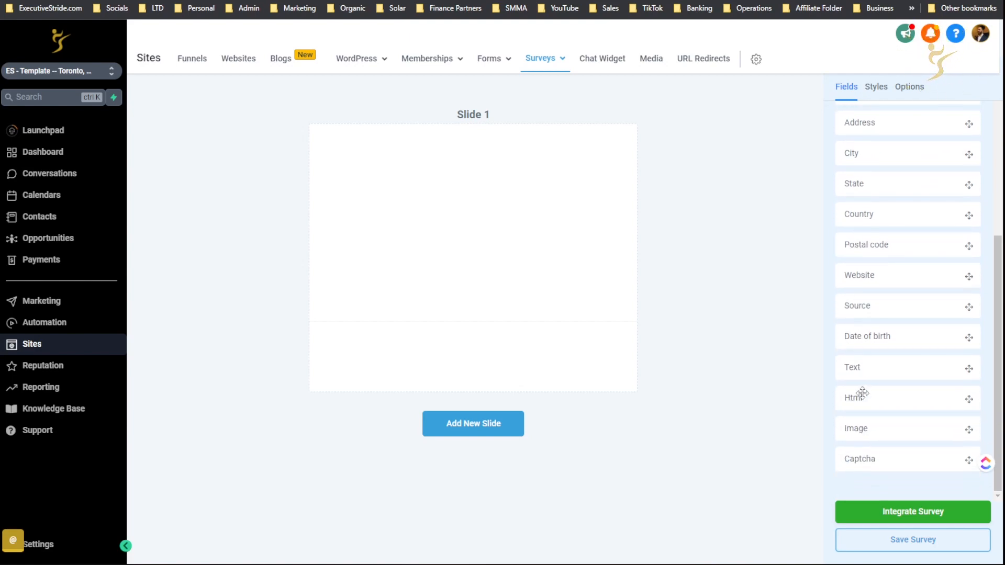
scroll(895, 384, up, 6)
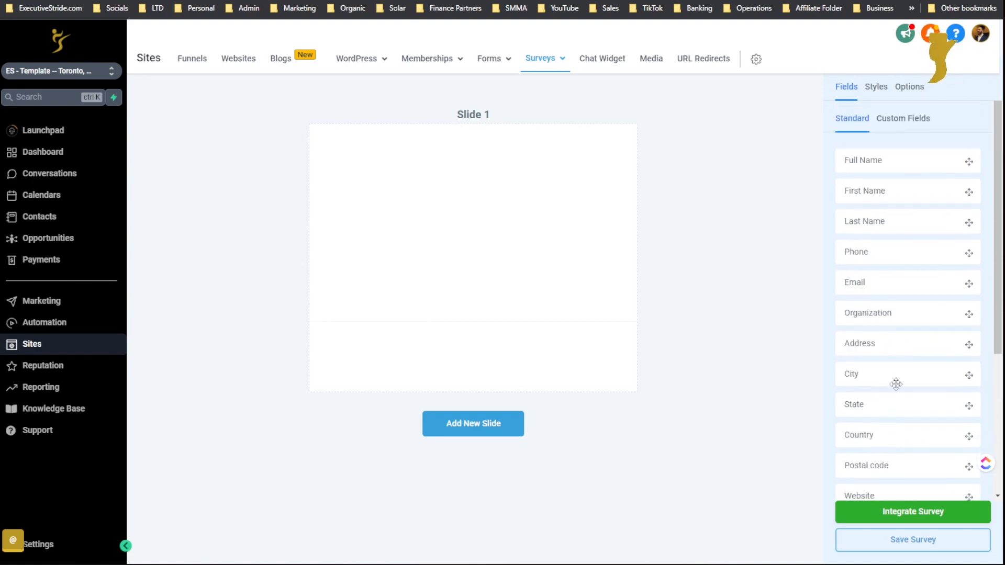
click(897, 121)
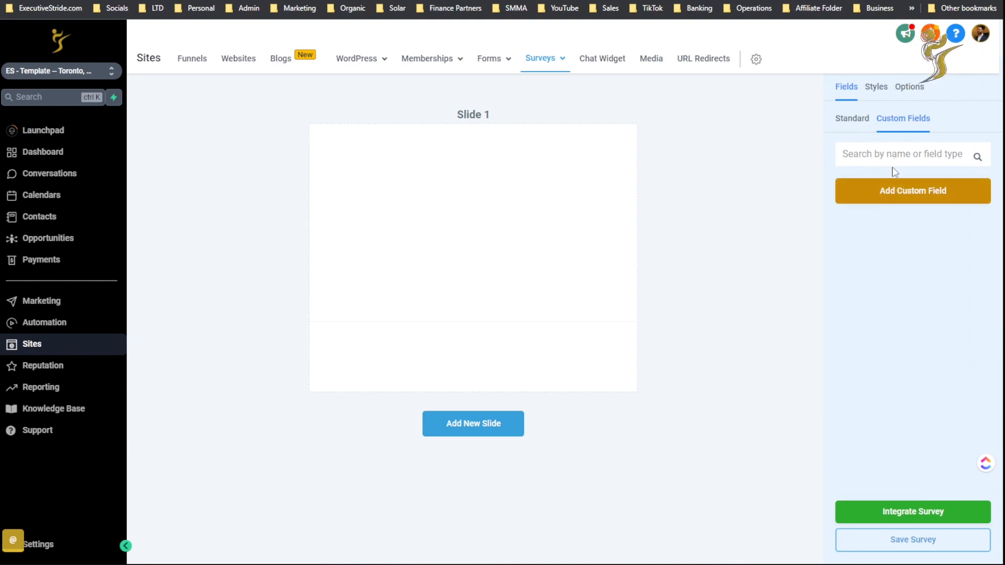
click(885, 194)
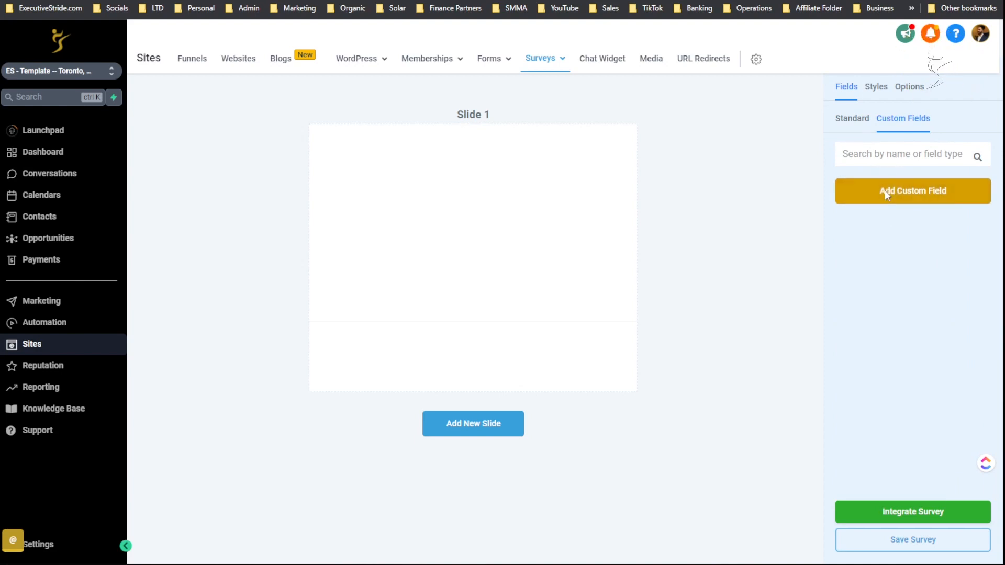
click(279, 203)
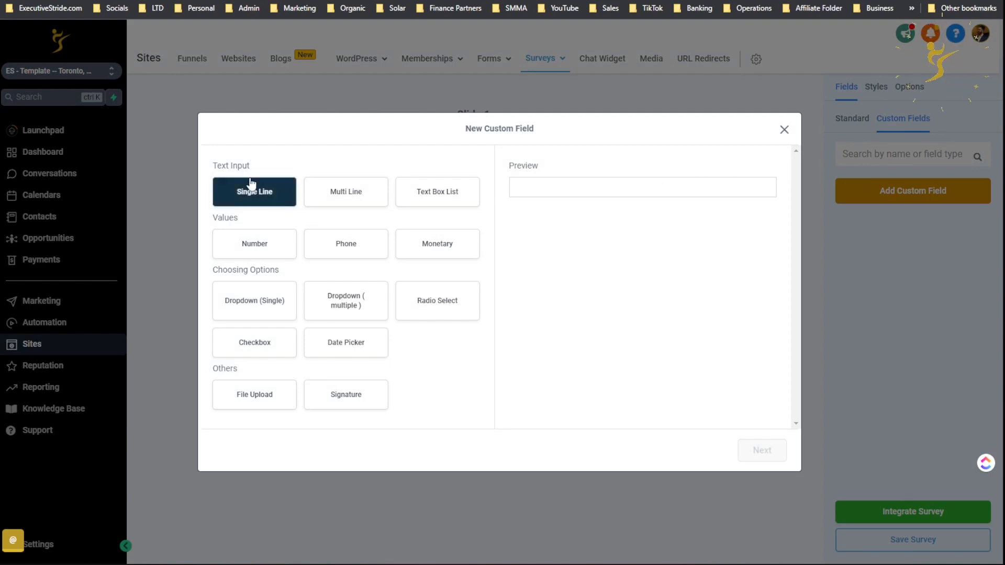
click(254, 191)
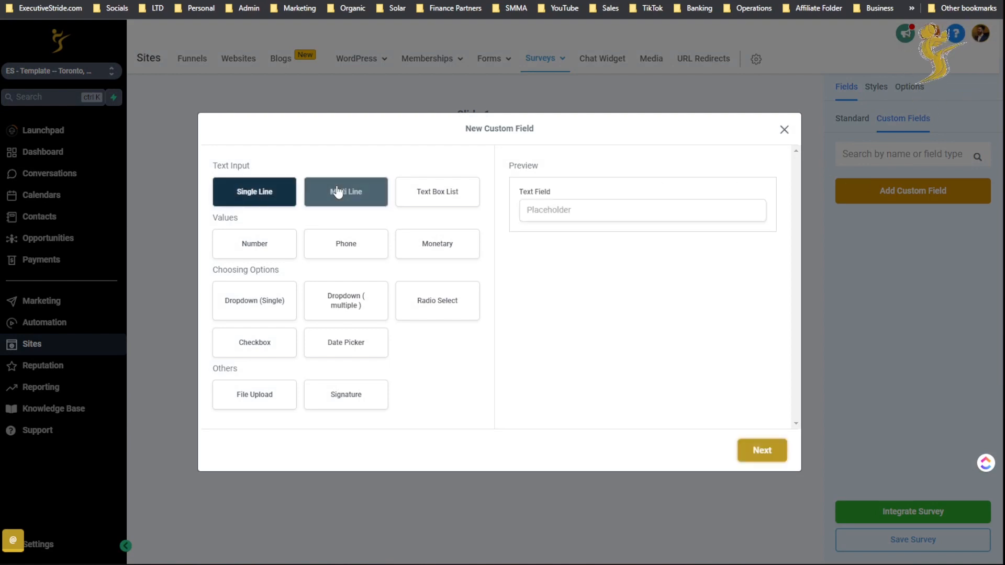
click(338, 192)
click(428, 198)
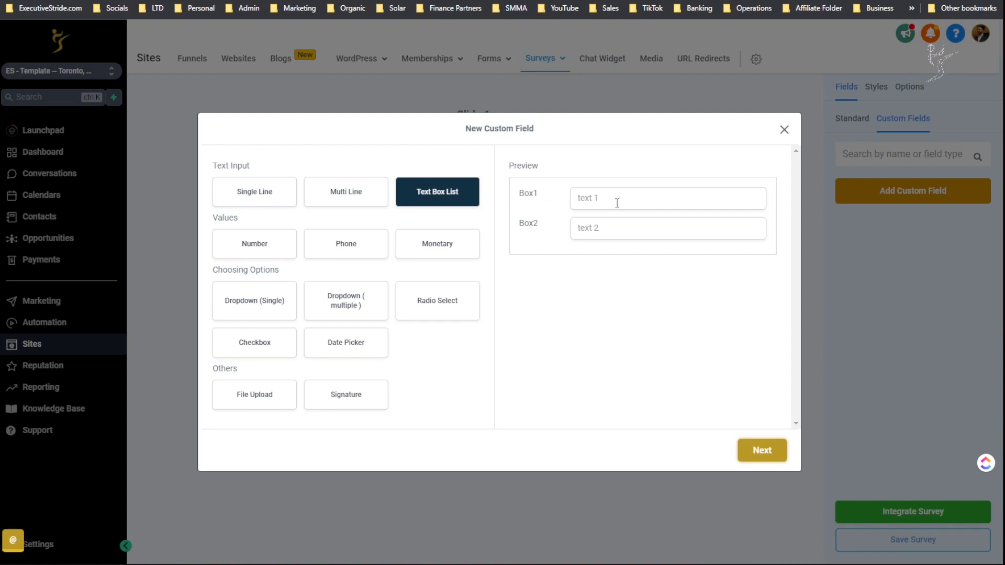
Preview the Number, Phone and Monetary value types for the new custom field
click(279, 249)
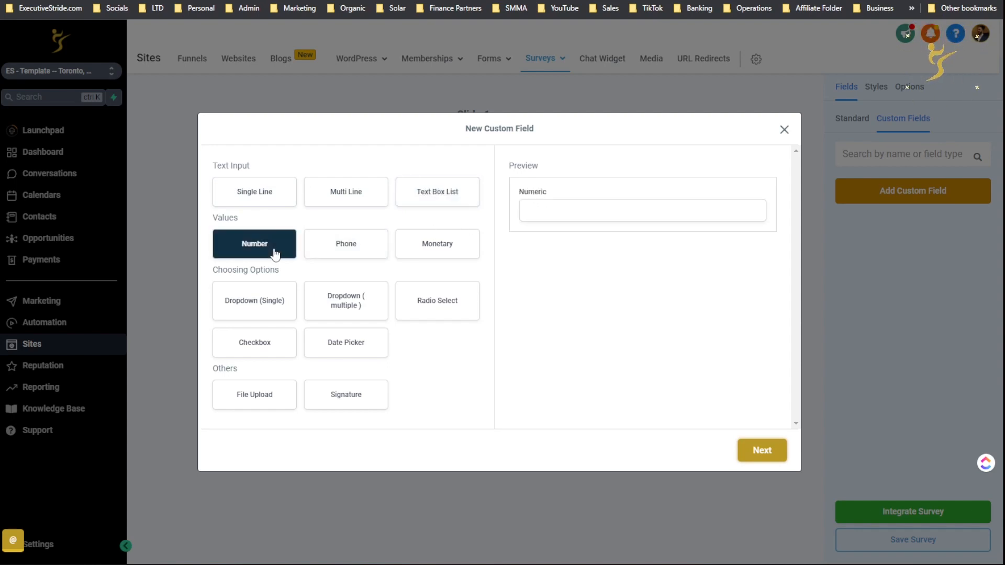
click(355, 247)
click(439, 250)
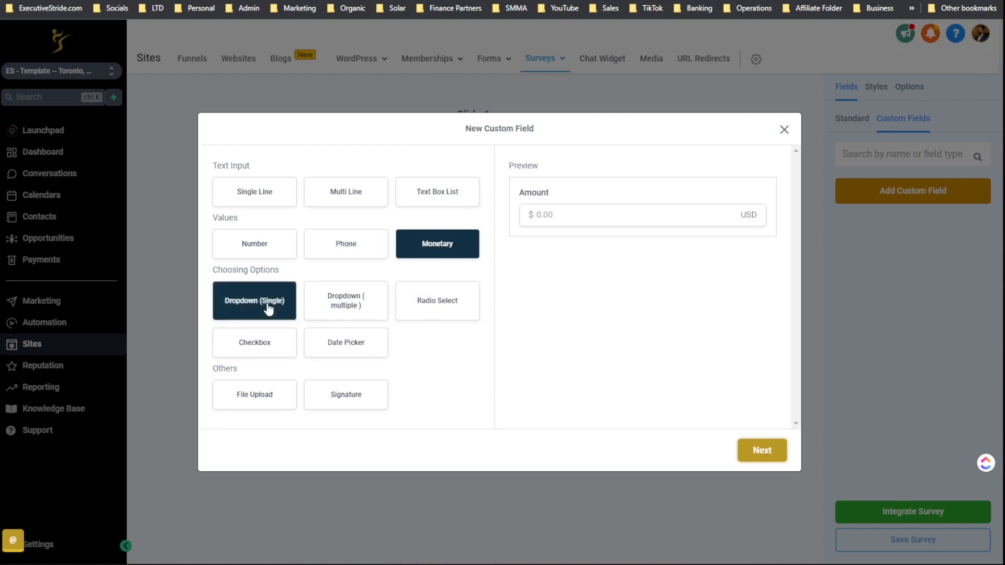
Preview the choice types for the custom field: both dropdowns with their sample options, Radio Select, Checkbox and the Date Picker calendar
click(215, 310)
click(556, 212)
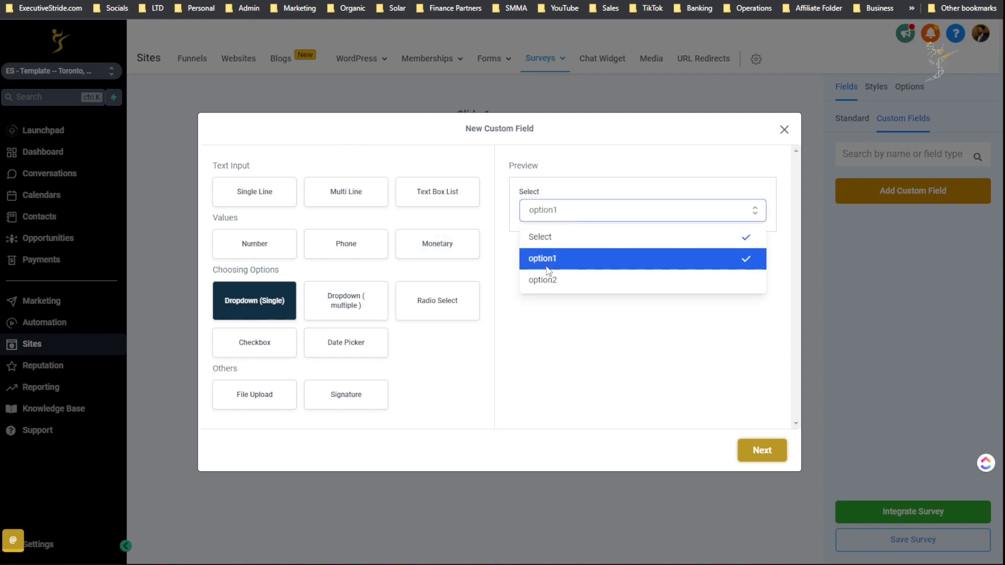
click(350, 308)
click(609, 209)
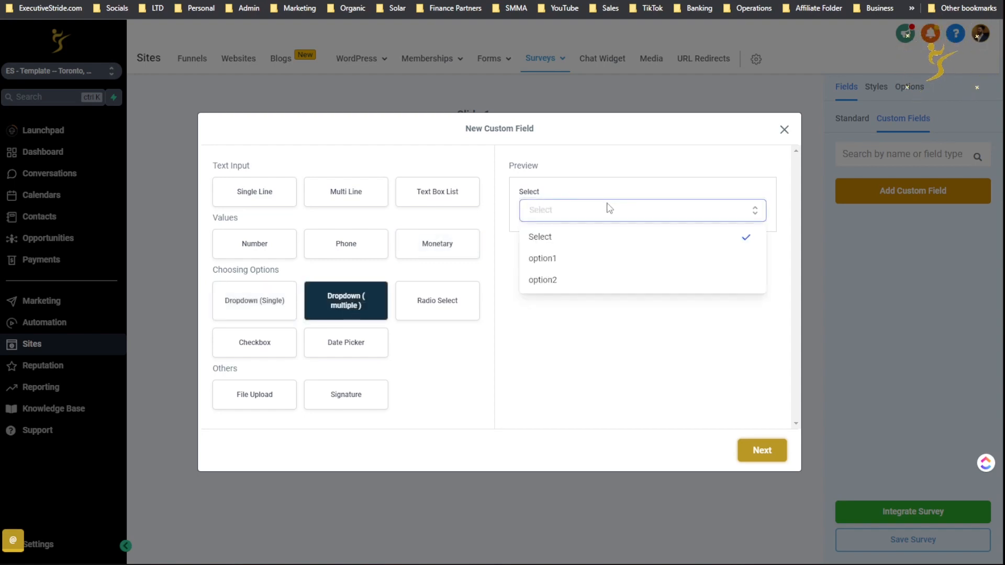
click(620, 251)
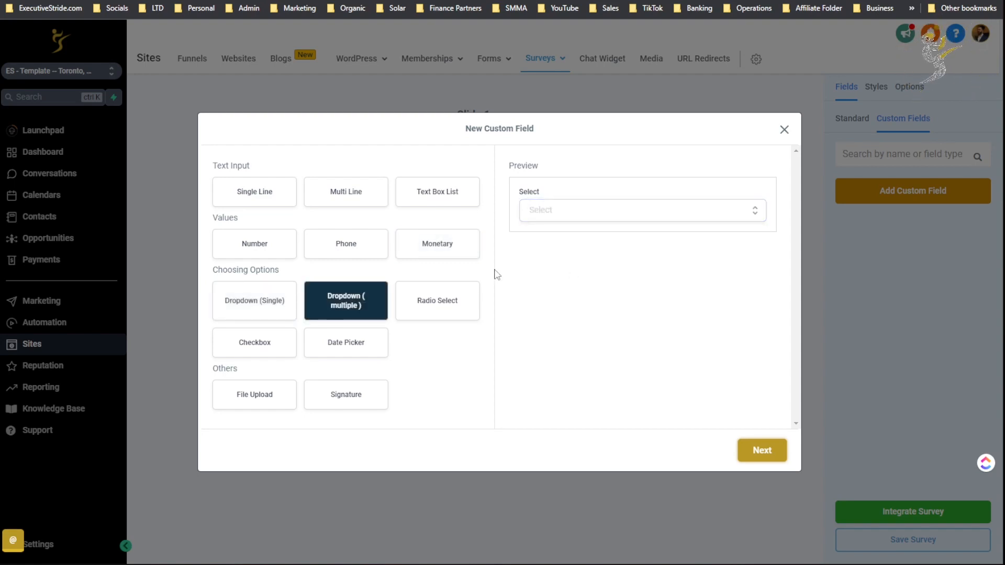
click(447, 313)
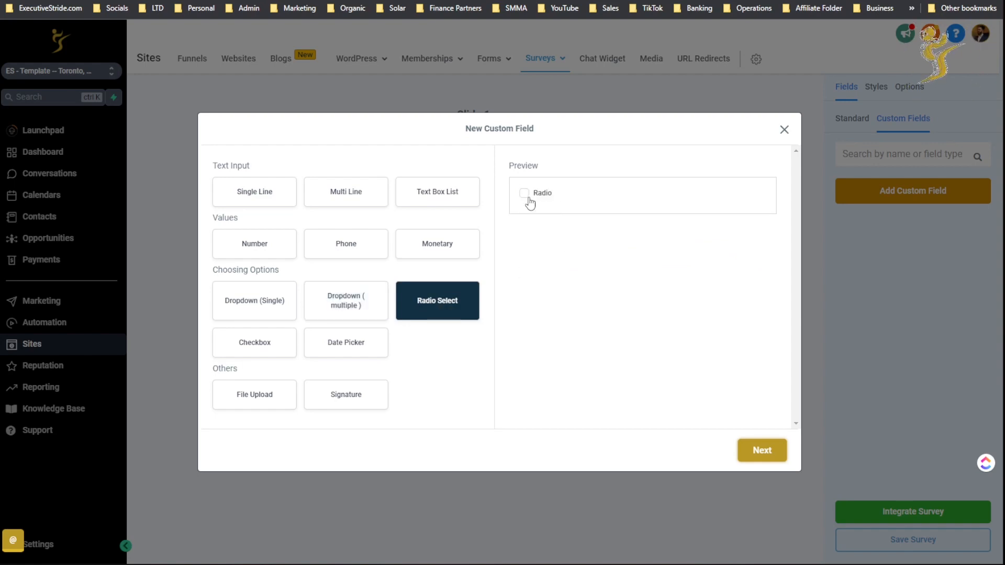
click(273, 341)
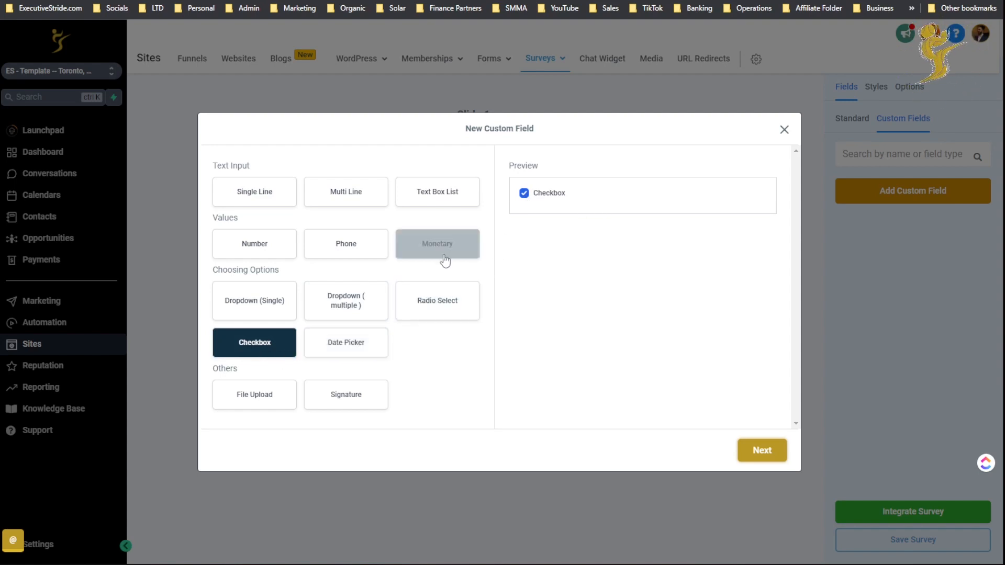
click(358, 358)
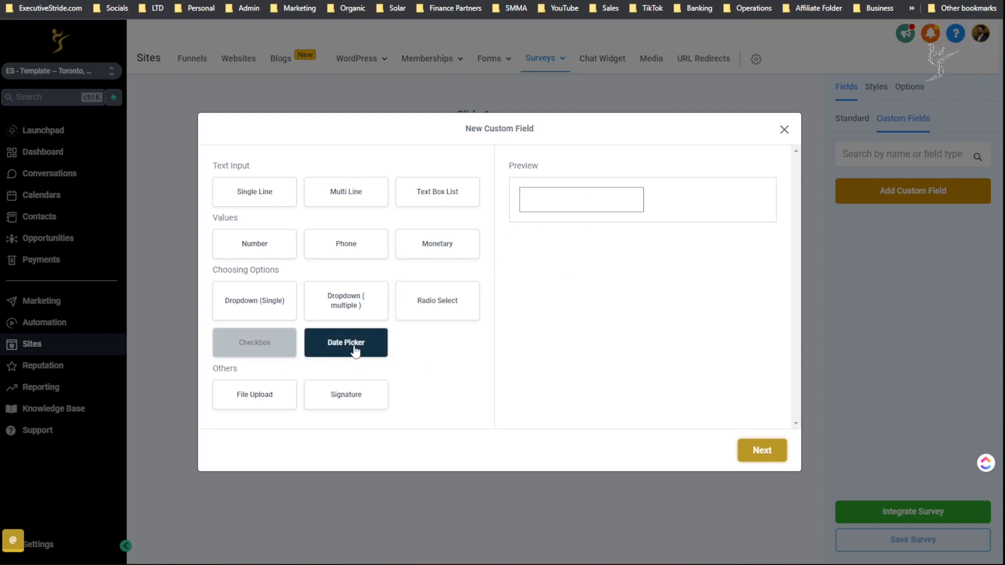
click(601, 201)
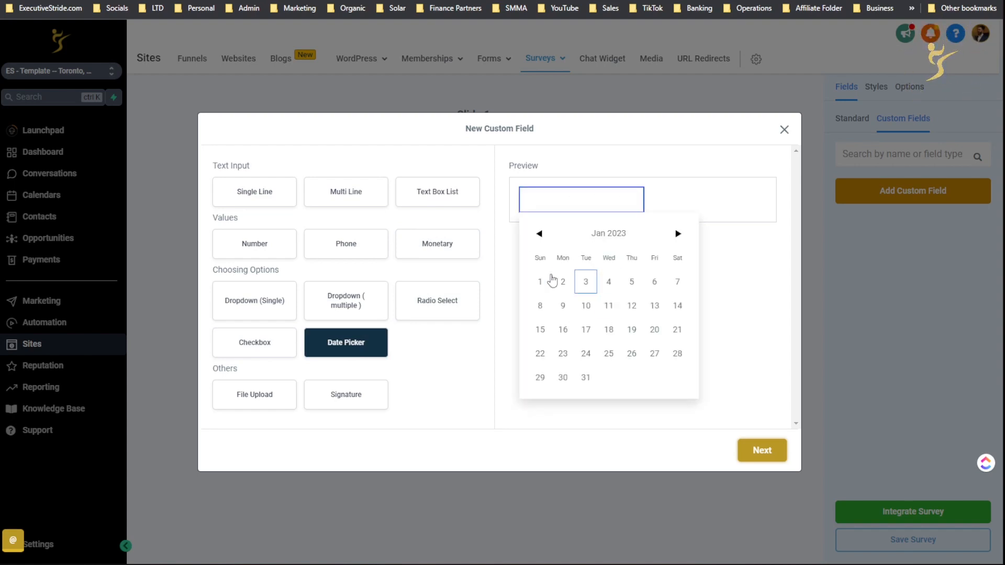
Preview the File Upload and Signature field types and close the new custom field dialog without creating a field
click(287, 400)
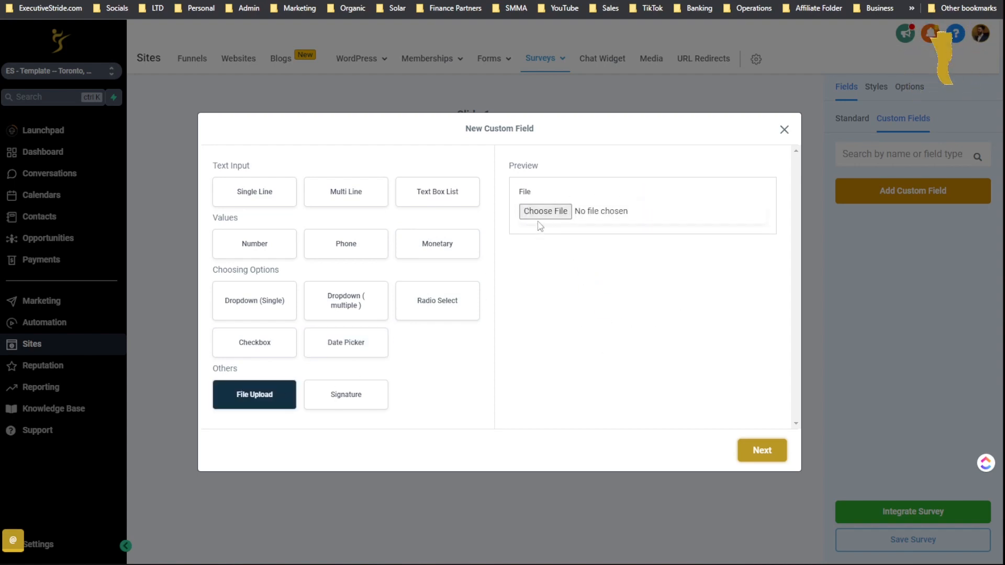
click(346, 399)
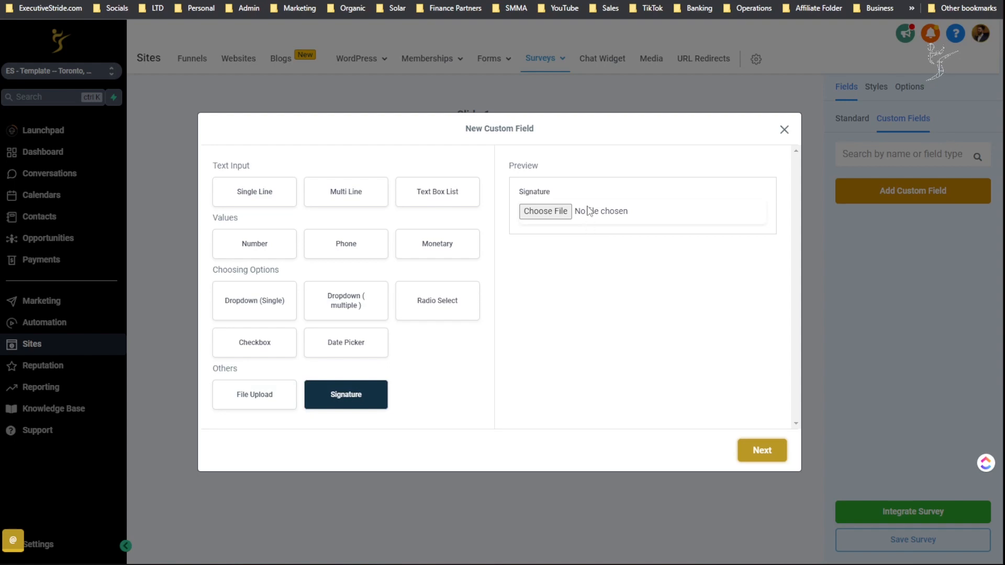
click(328, 397)
click(328, 398)
click(337, 350)
click(341, 402)
click(784, 130)
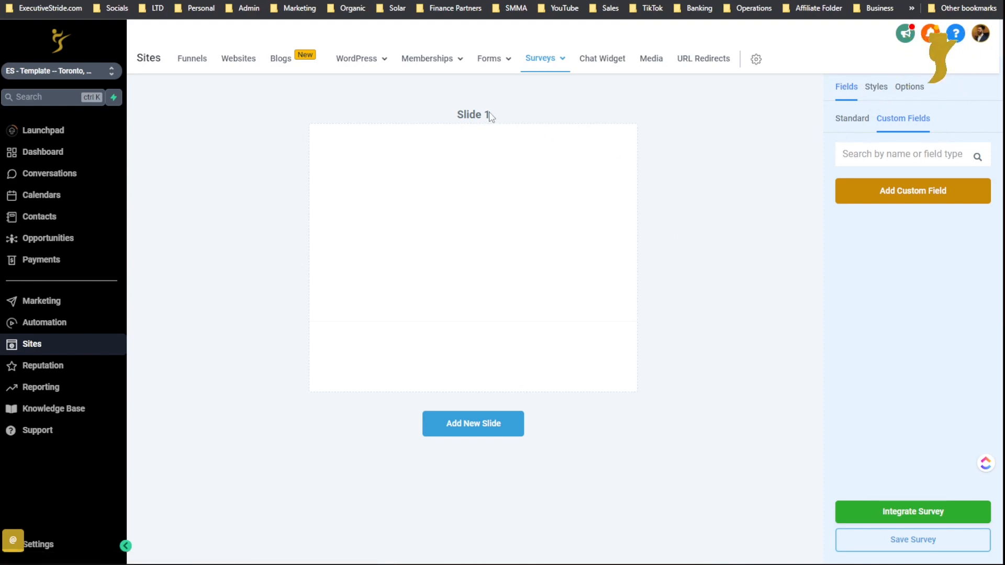
Add three new slides to the survey after Slide 1
click(450, 421)
scroll(455, 413, down, 4)
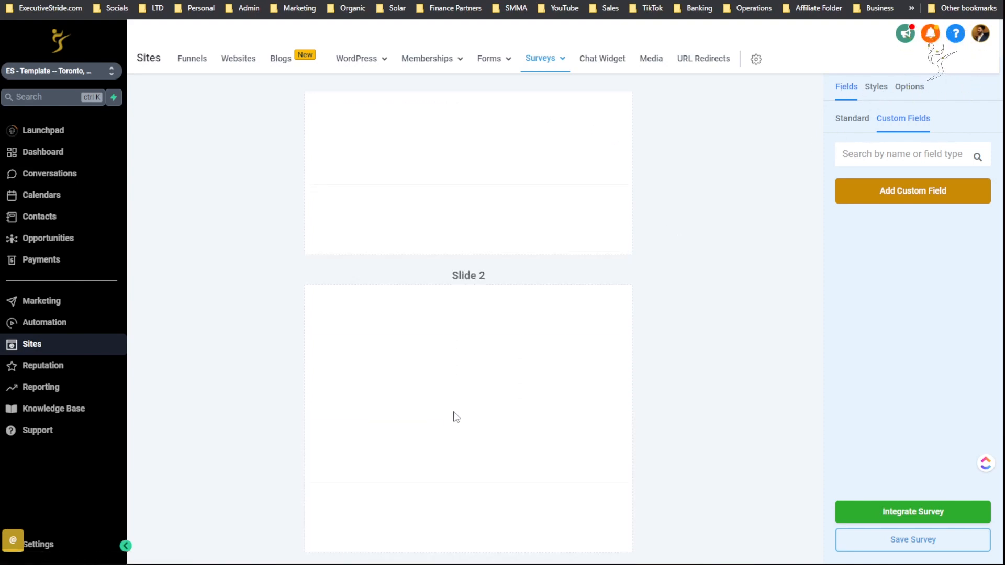
click(479, 511)
click(484, 511)
scroll(463, 283, up, 10)
scroll(462, 283, down, 15)
scroll(450, 308, up, 15)
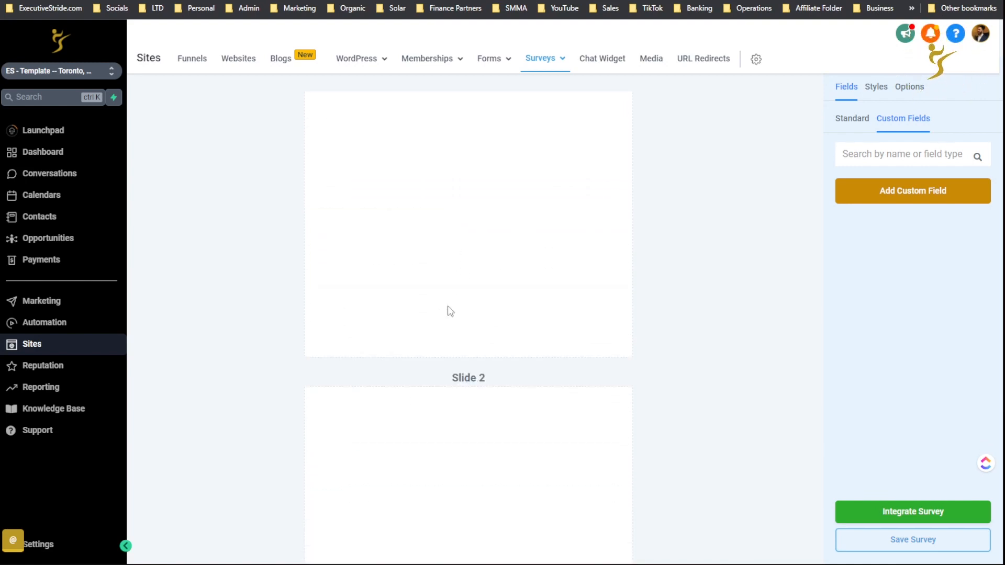
Set the slide position of Slide 1 to 2
click(873, 93)
click(505, 115)
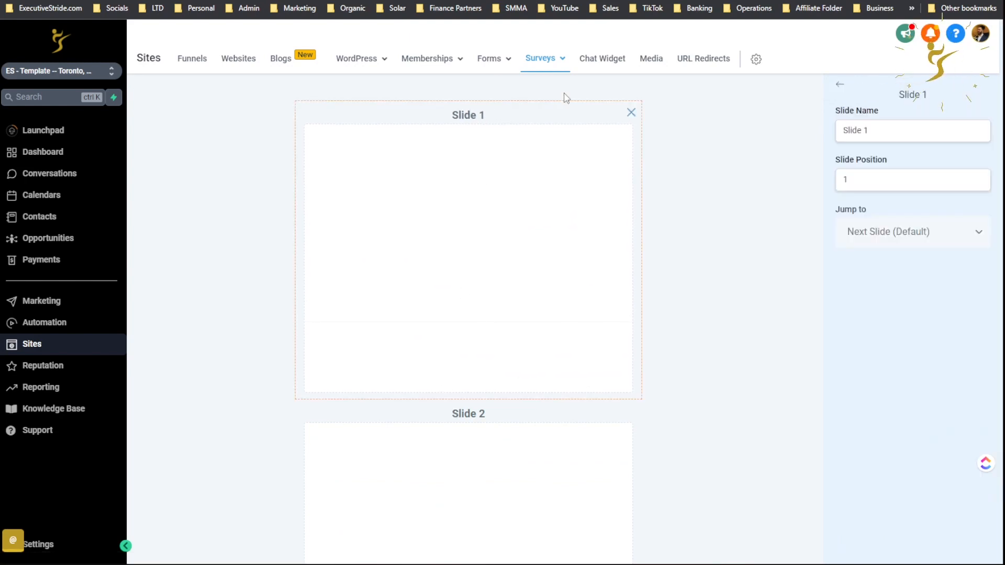
click(848, 132)
triple_click(847, 132)
double_click(841, 180)
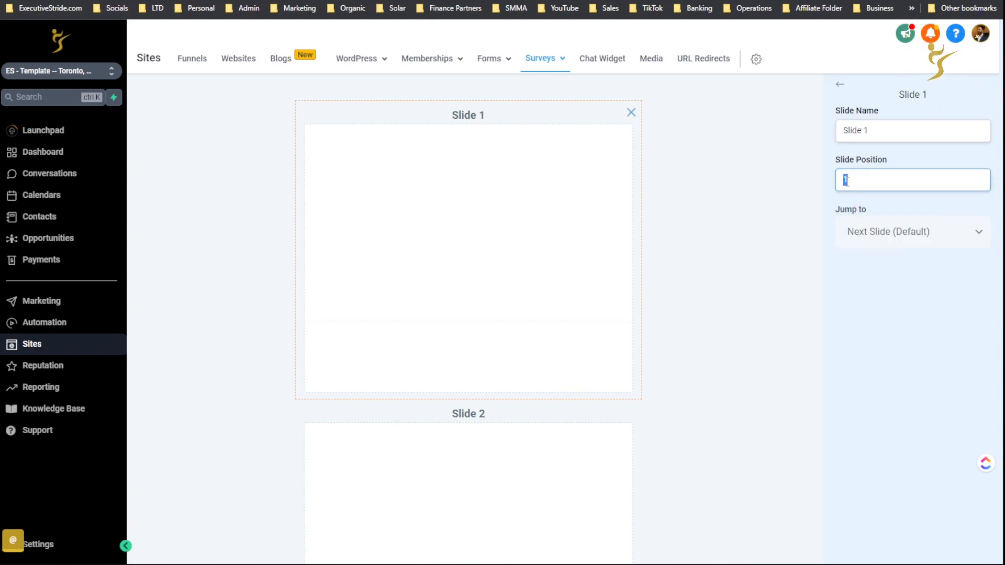
double_click(845, 179)
text(2)
click(592, 197)
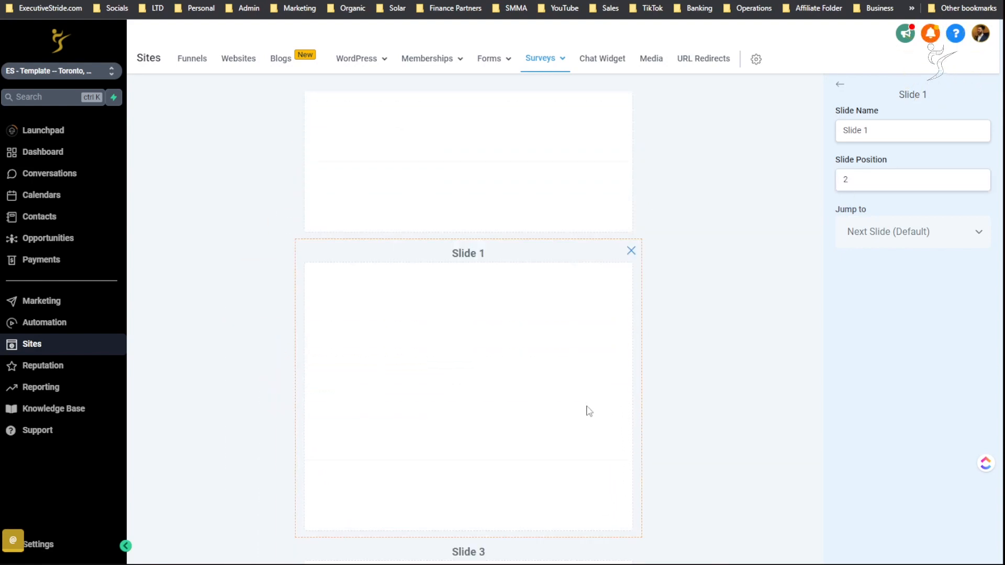
Move Slide 1 below Slide 3 in the survey's slide order
scroll(543, 373, down, 2)
drag(515, 385, 507, 476)
scroll(517, 467, down, 3)
scroll(701, 261, up, 8)
Rename Slide 2, the first slide in the survey, as hdhdhdhd
click(459, 146)
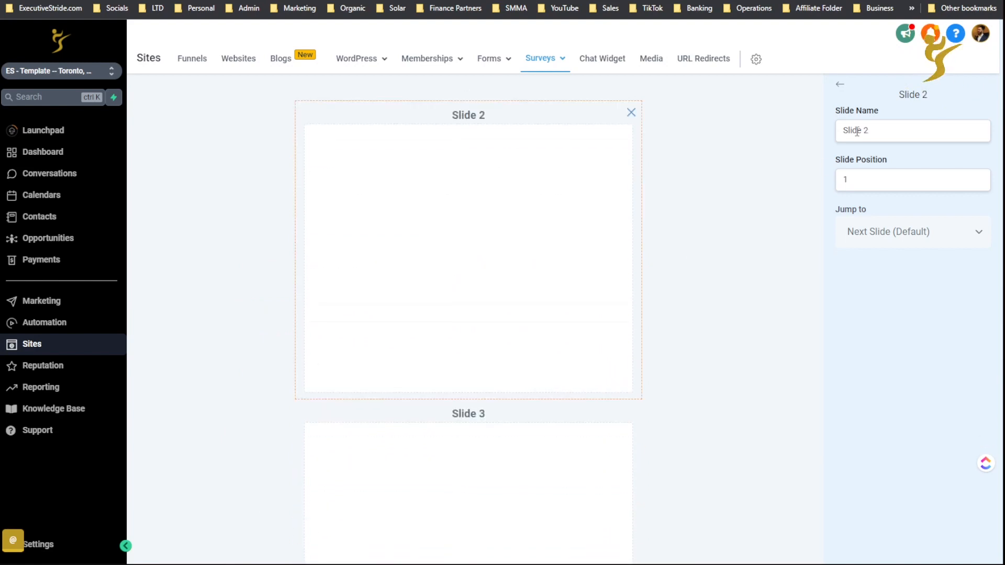
drag(865, 130, 765, 134)
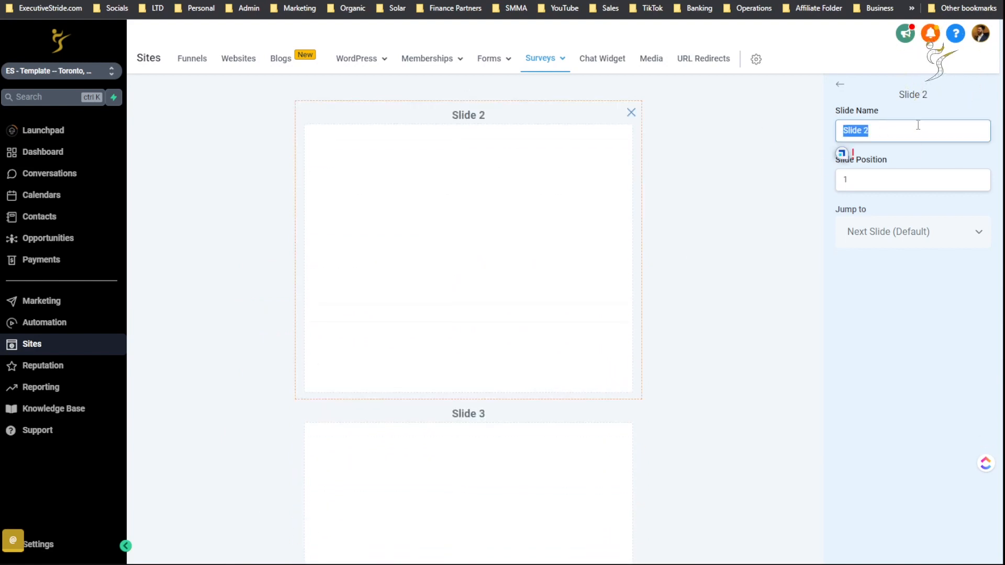
text(S)
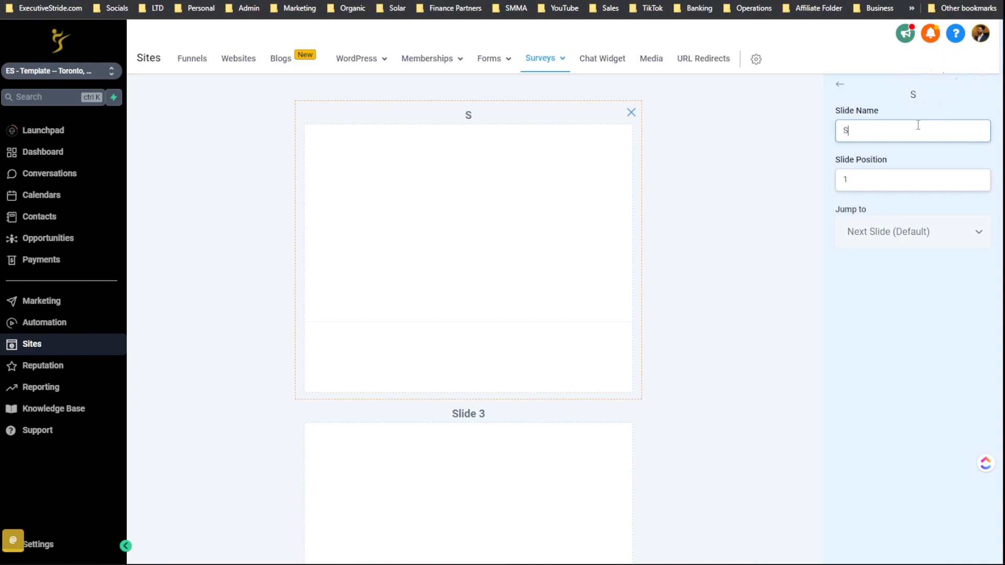
key(BackSpace)
text(fdfdfdfd)
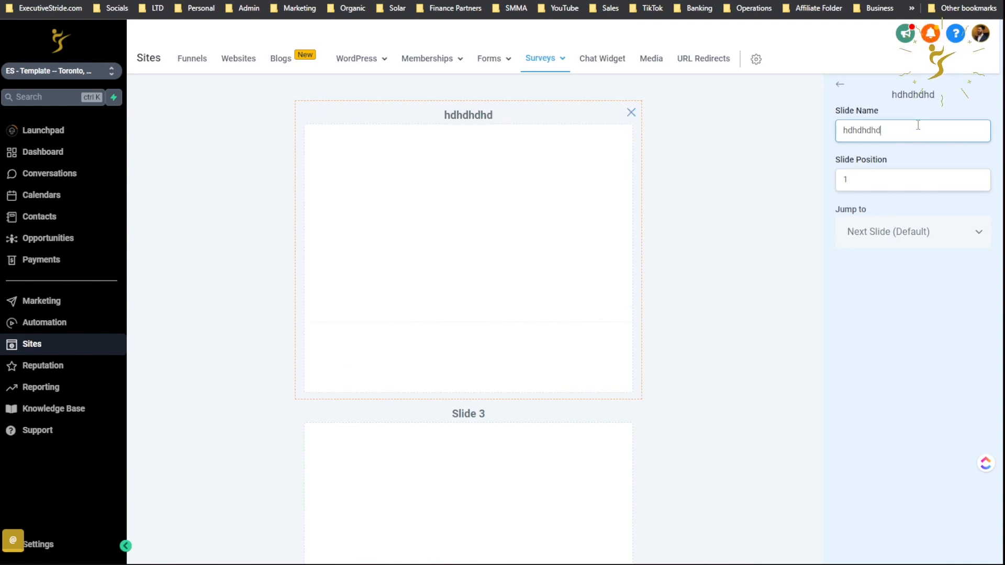
Replace the first slide's name with ssasdasdas and leave its settings
key(BackSpace)
key(BackSpace)
key(BackSpace)
key(BackSpace)
key(BackSpace)
key(BackSpace)
key(BackSpace)
key(BackSpace)
text(ssasdasdas)
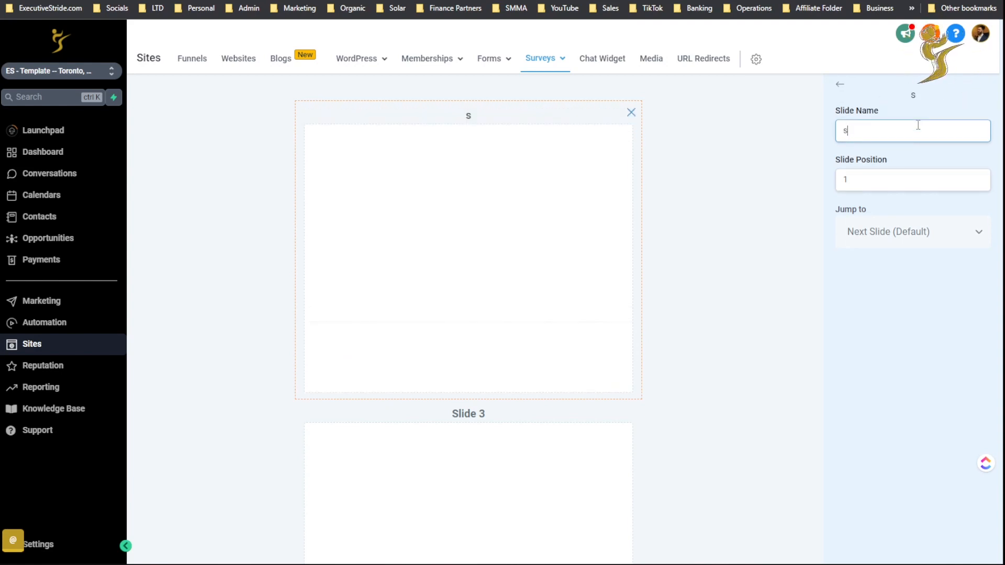
click(761, 204)
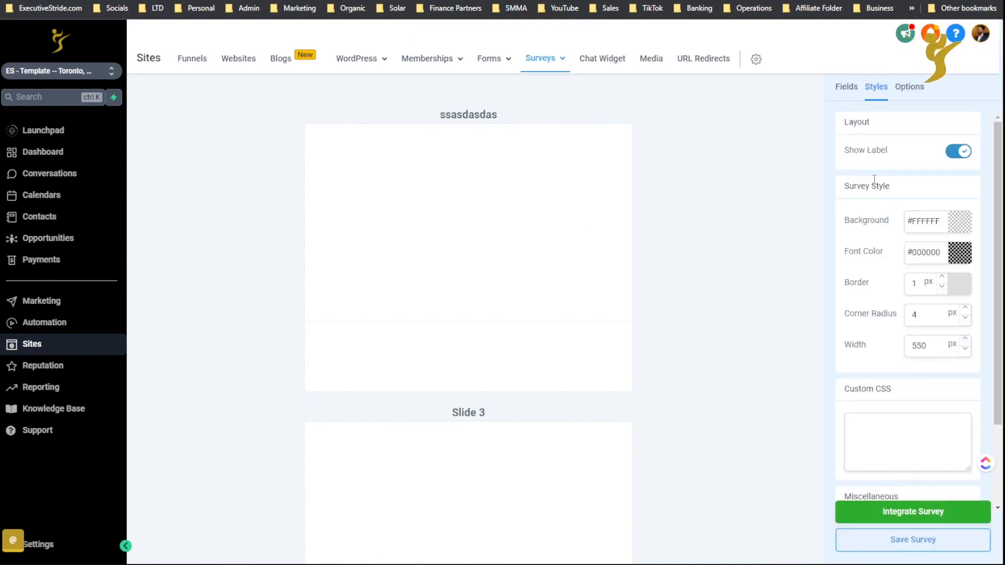
Add the standard Full Name field to the ssasdasdas slide and the Phone field to Slide 3
click(853, 86)
click(845, 120)
drag(876, 164, 439, 186)
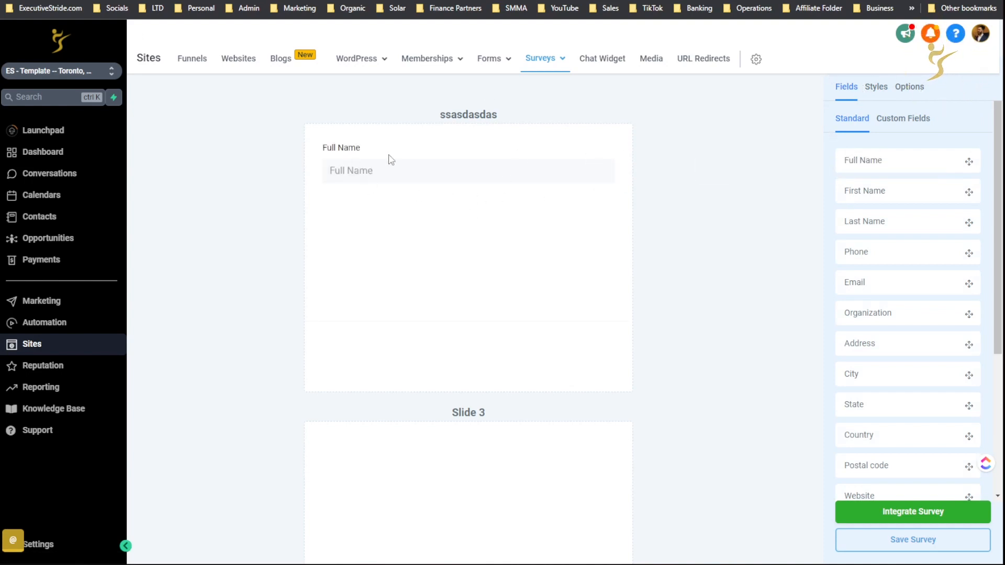
scroll(596, 235, down, 5)
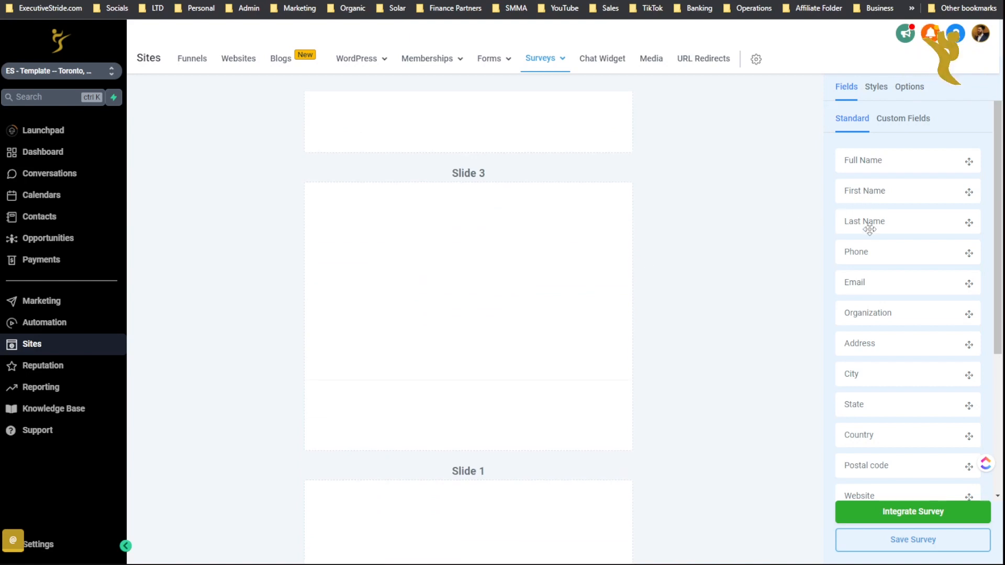
drag(856, 253, 540, 267)
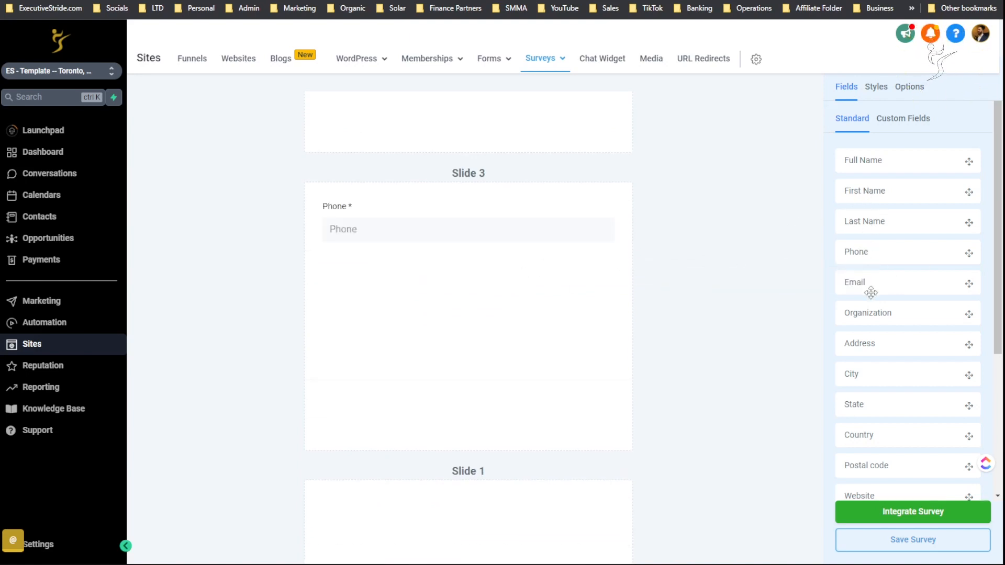
Add the standard Email field to Slide 1, below Slide 3
scroll(466, 290, up, 5)
scroll(467, 290, down, 7)
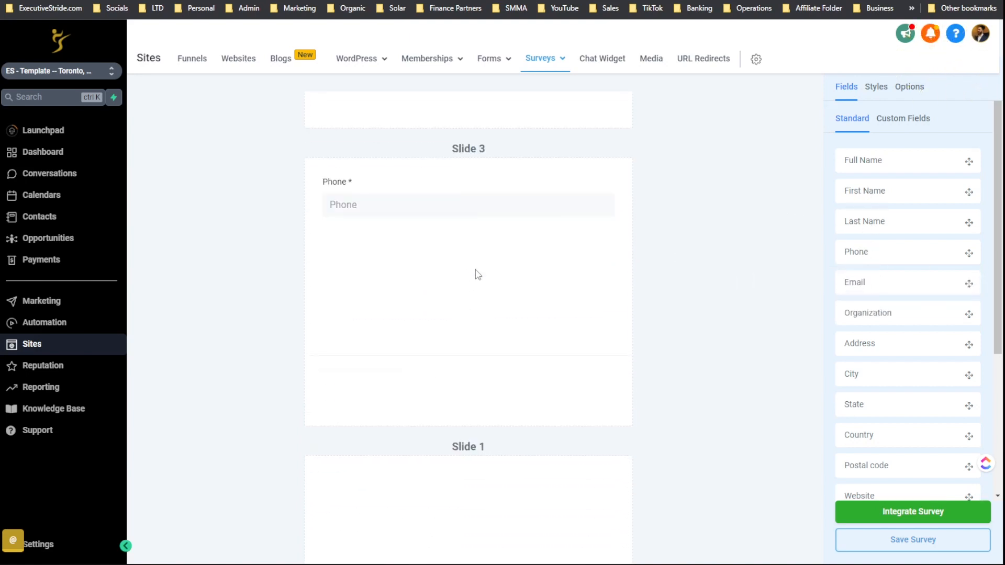
drag(837, 282, 507, 397)
scroll(605, 352, down, 10)
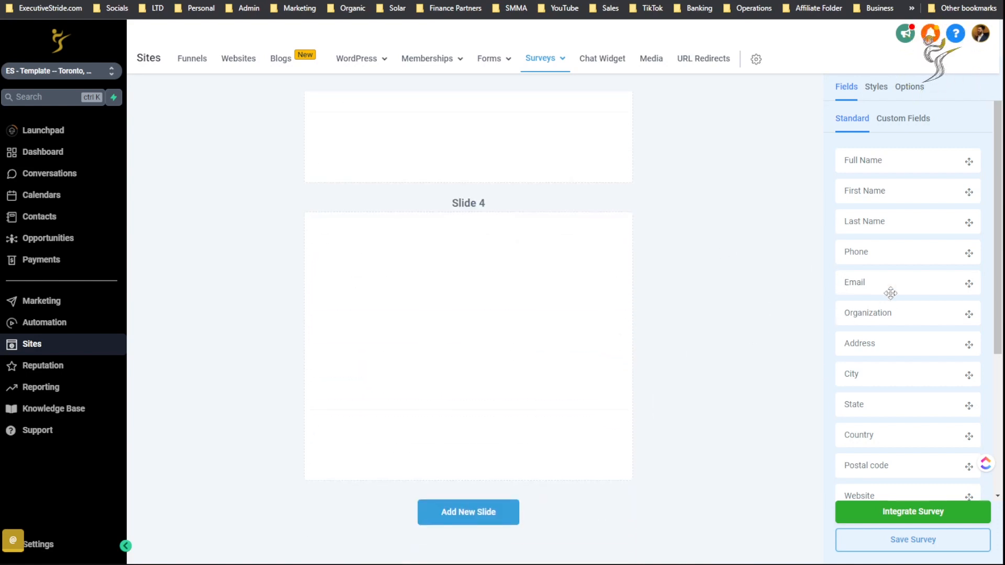
Add the standard Organization, City, State and Country fields to Slide 4
drag(888, 321, 374, 340)
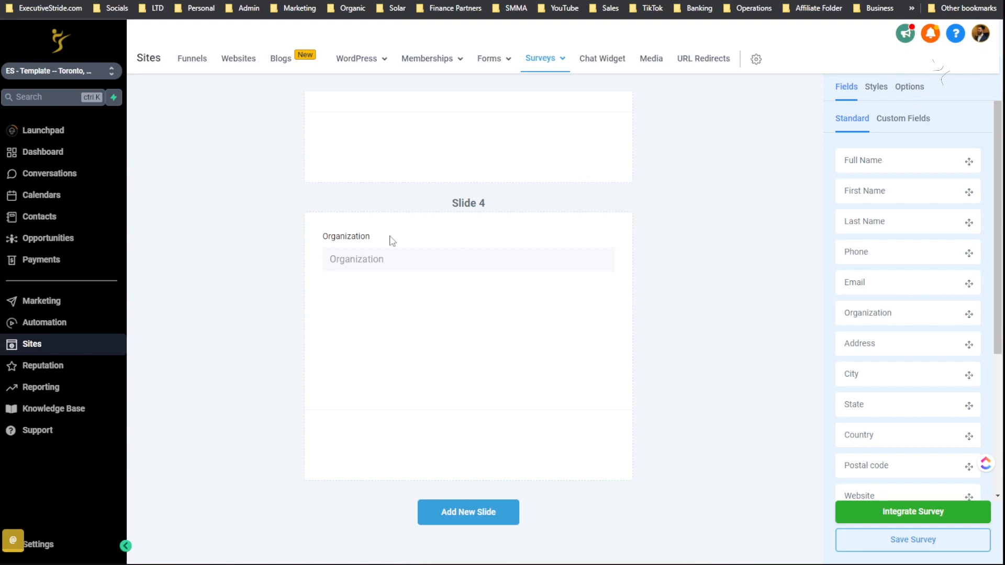
scroll(728, 155, up, 10)
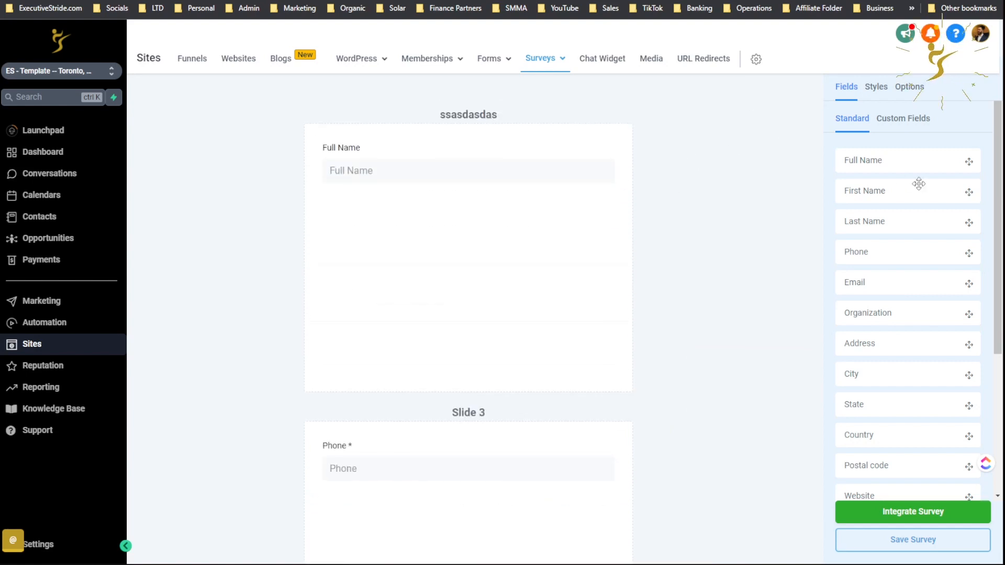
scroll(851, 348, down, 1)
drag(836, 338, 909, 344)
scroll(449, 382, down, 10)
drag(849, 331, 544, 326)
drag(853, 366, 534, 361)
drag(856, 402, 437, 406)
Examine the title and placeholder settings of the Full Name field on the ssasdasdas slide
scroll(578, 345, up, 10)
scroll(578, 335, down, 10)
scroll(473, 325, up, 1)
scroll(473, 325, down, 1)
scroll(503, 408, up, 8)
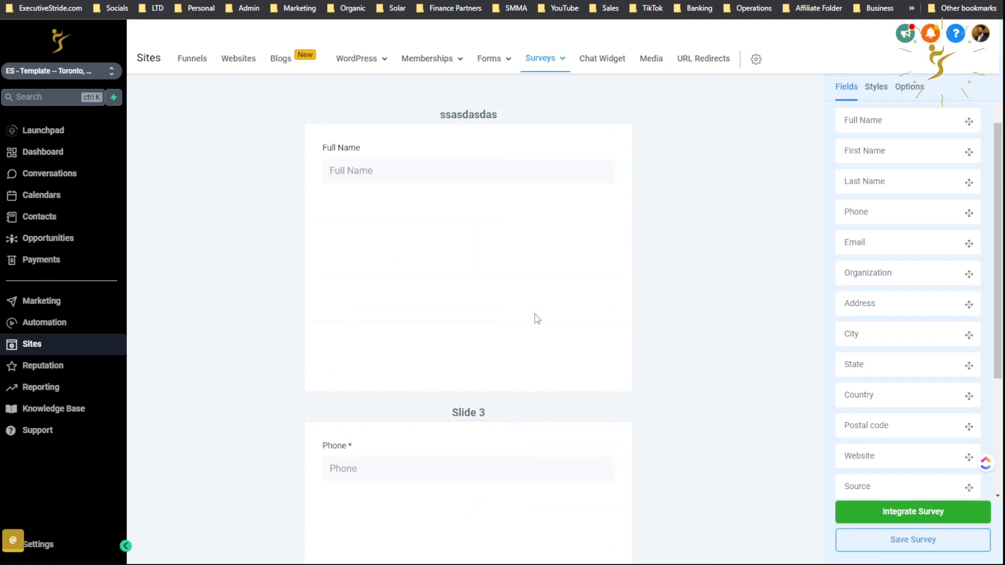
click(433, 153)
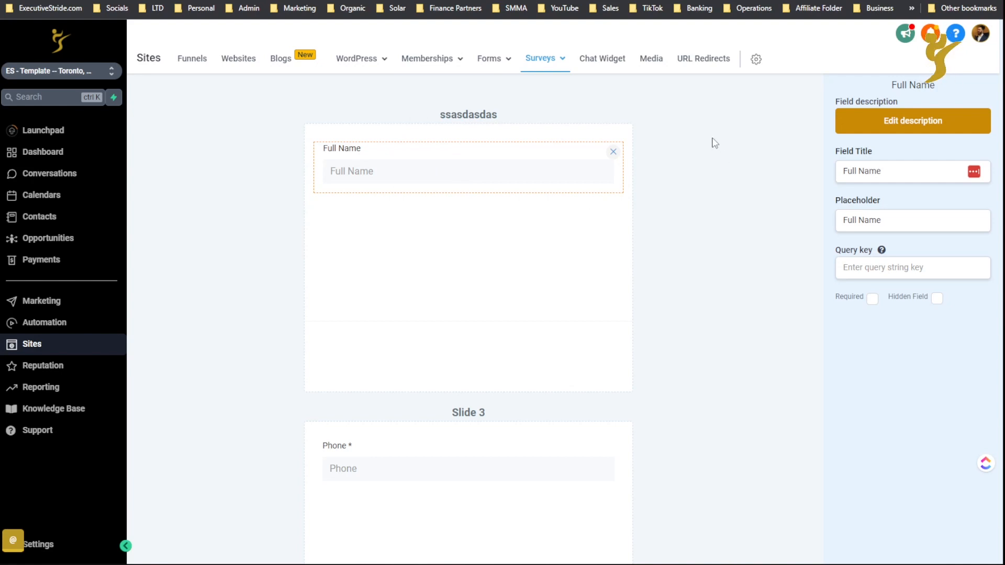
drag(903, 173, 796, 177)
click(897, 177)
click(796, 177)
Change the title of Slide 4's Organization field to "What's your company name?"
scroll(388, 261, down, 10)
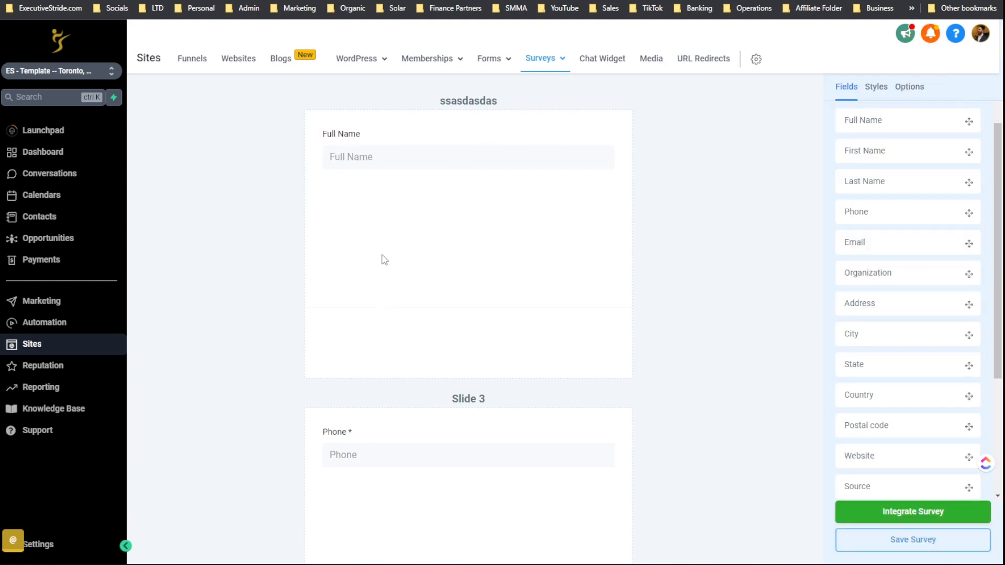
click(394, 263)
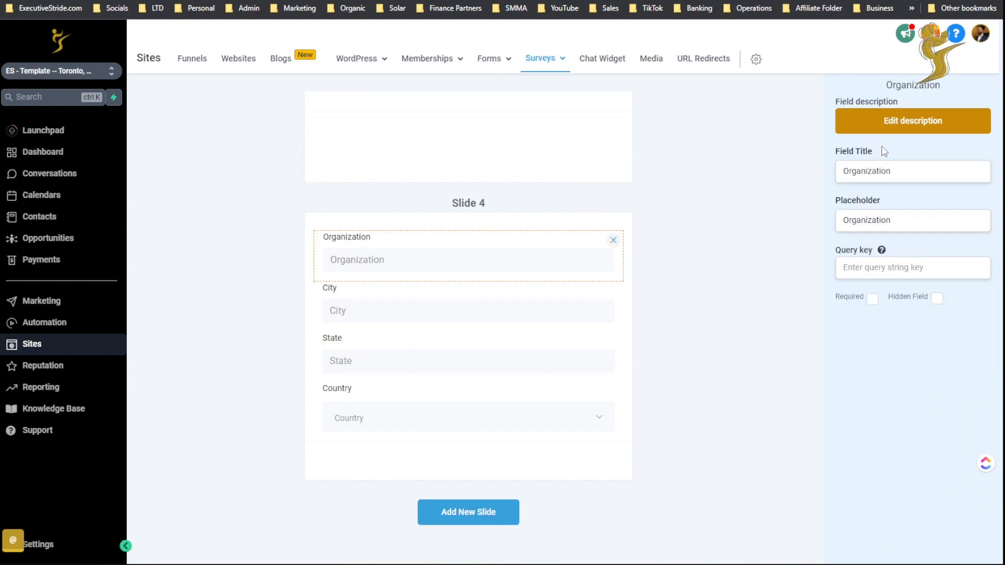
double_click(897, 172)
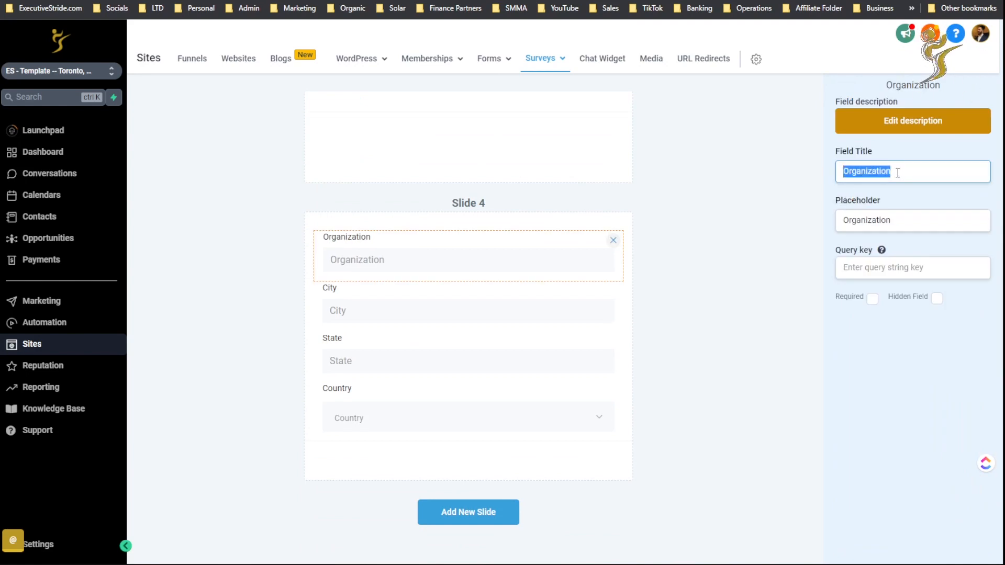
text(What's your compan)
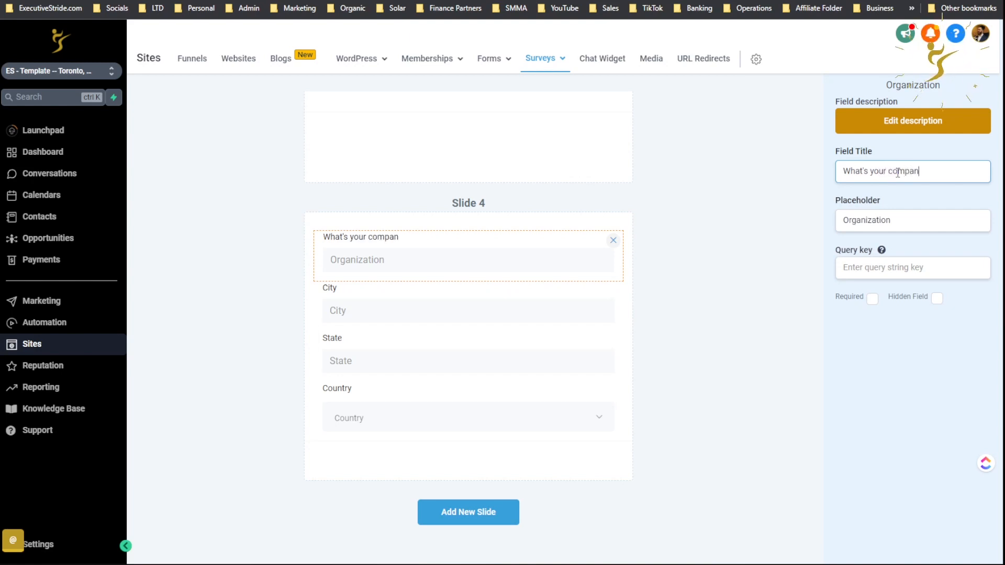
text(y name?)
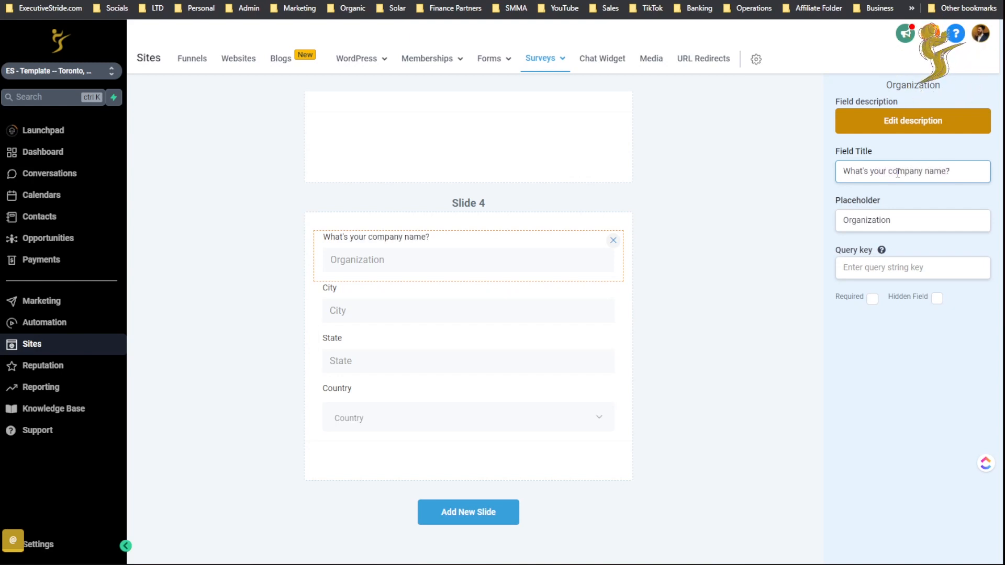
Set the company name question's placeholder to "Company Name"
click(928, 217)
key(ctrl+a)
text(Compan)
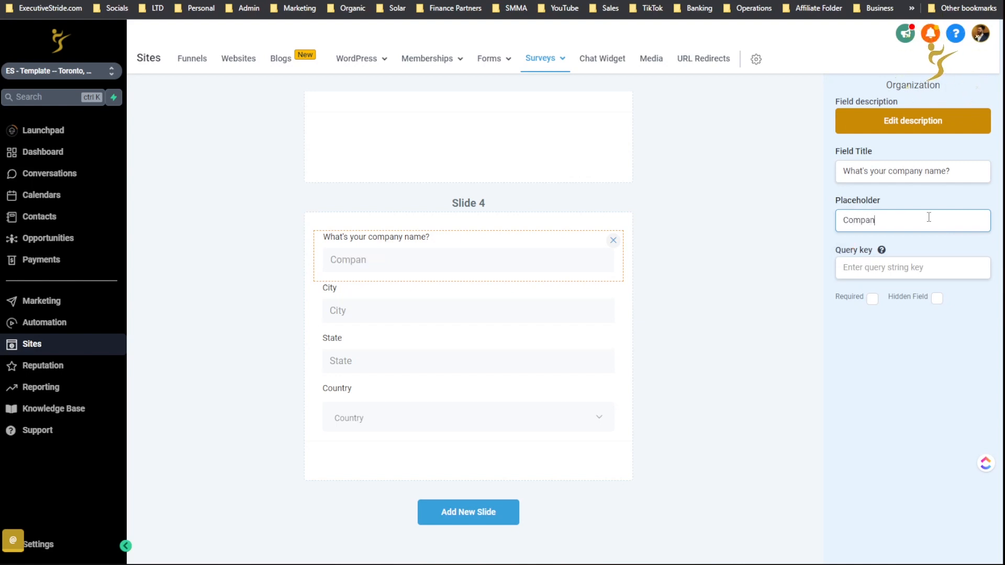
text(y Name)
Set the company name question's query key to company_name
key(Tab)
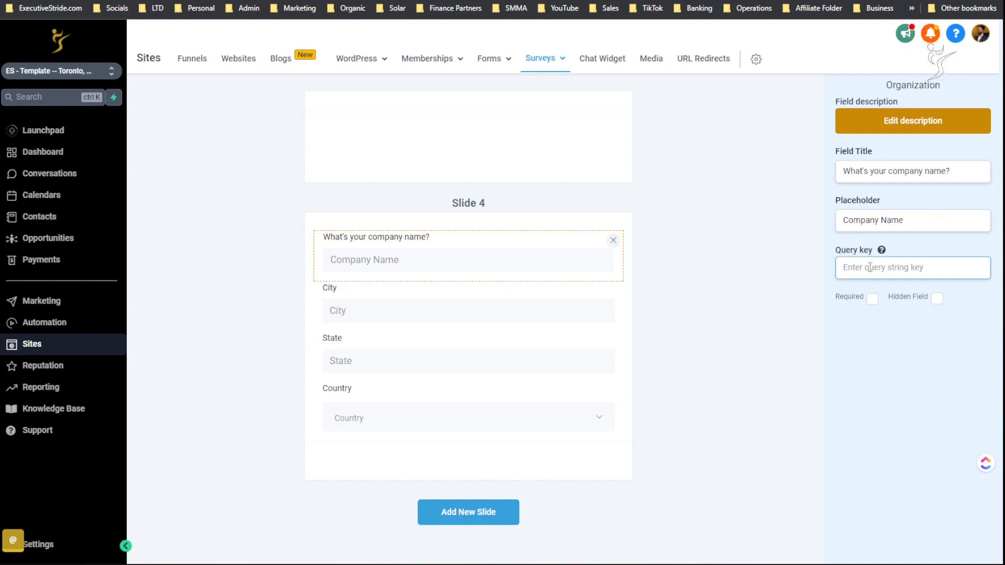
mouse_move(879, 257)
text(company_name)
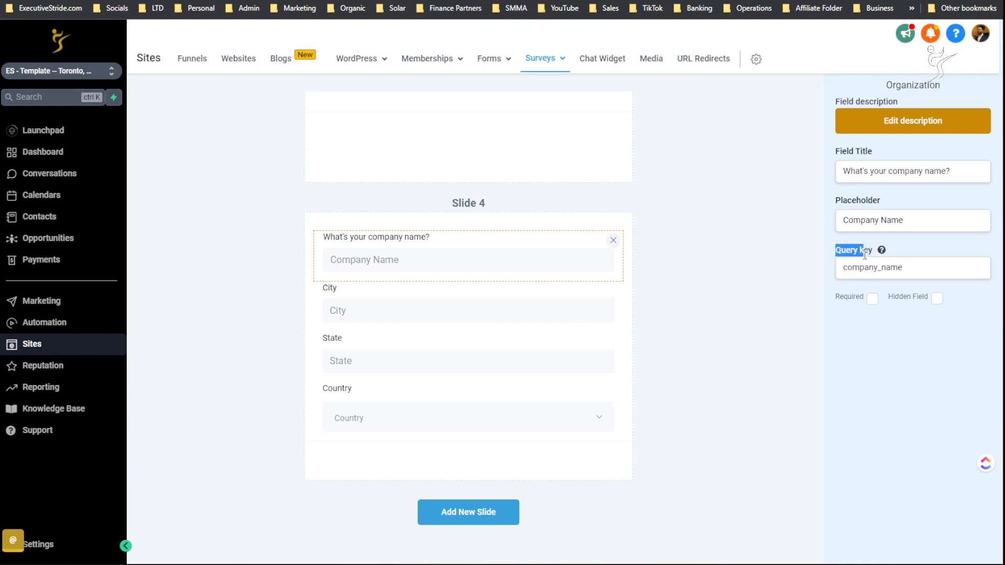
drag(914, 267, 820, 263)
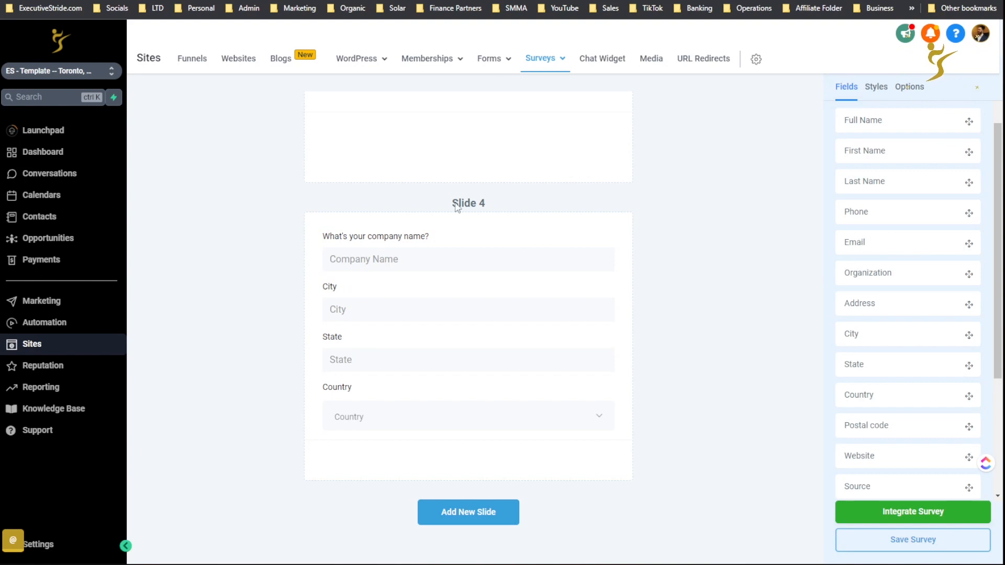
click(489, 236)
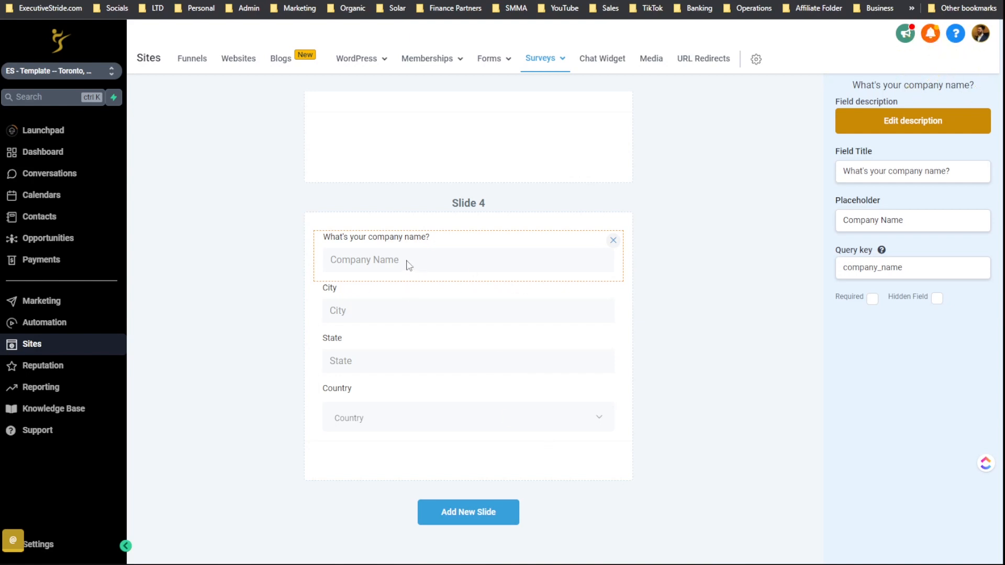
Review the order of the slides and the fields each one contains, from ssasdasdas through Slide 4
scroll(534, 318, up, 10)
scroll(534, 361, down, 2)
scroll(455, 418, down, 4)
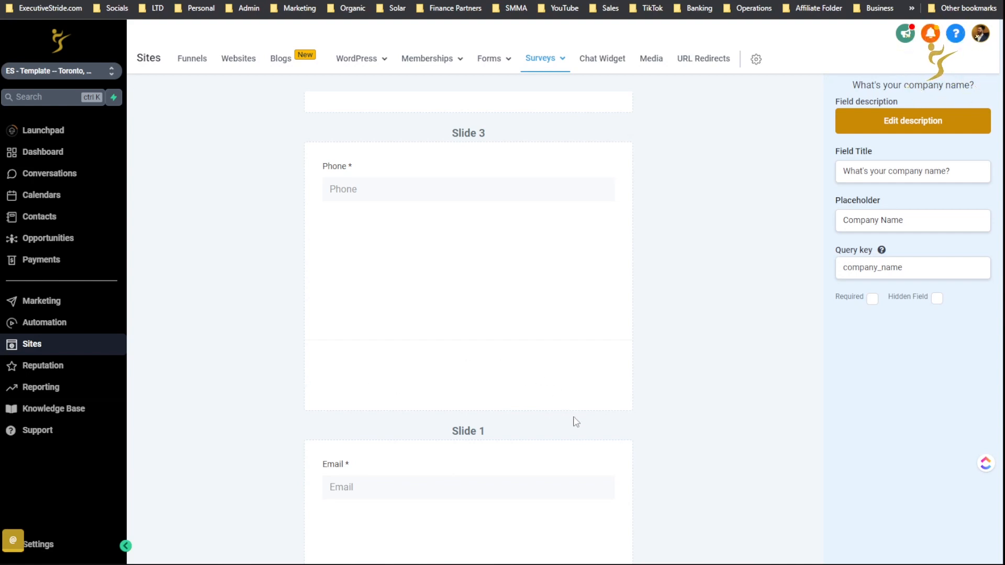
scroll(497, 516, up, 2)
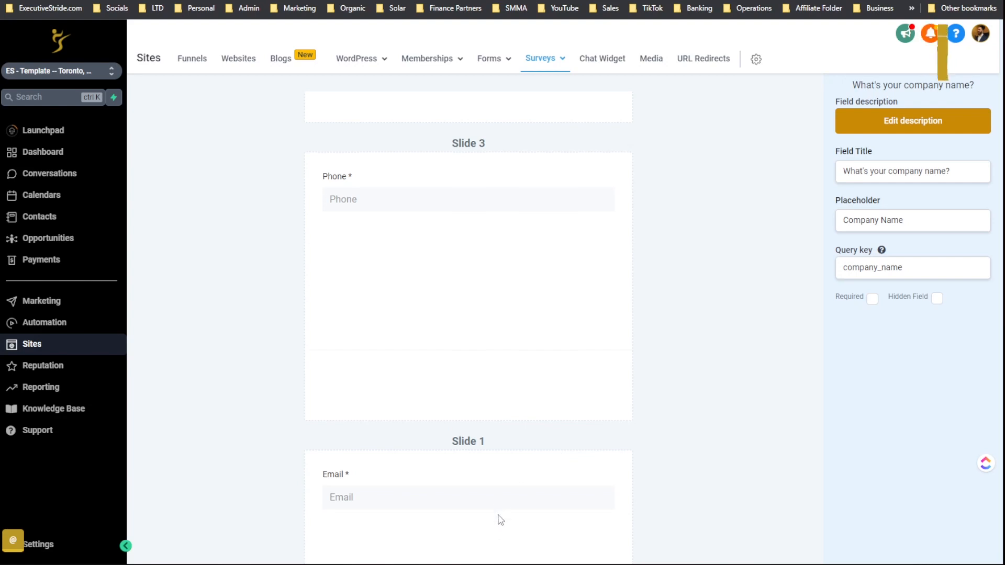
scroll(607, 288, down, 5)
scroll(598, 325, down, 8)
scroll(594, 337, up, 6)
scroll(617, 337, down, 3)
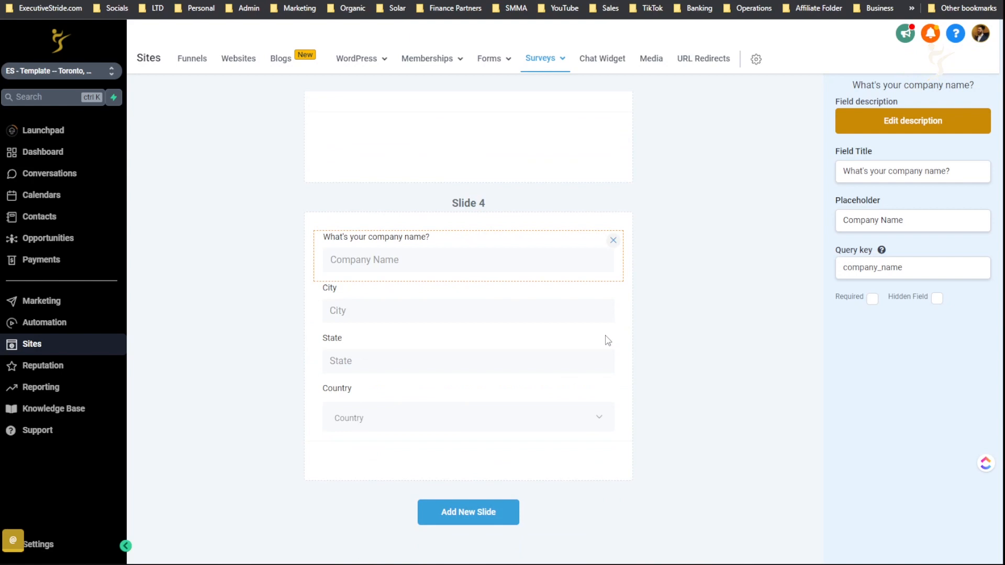
scroll(760, 278, up, 12)
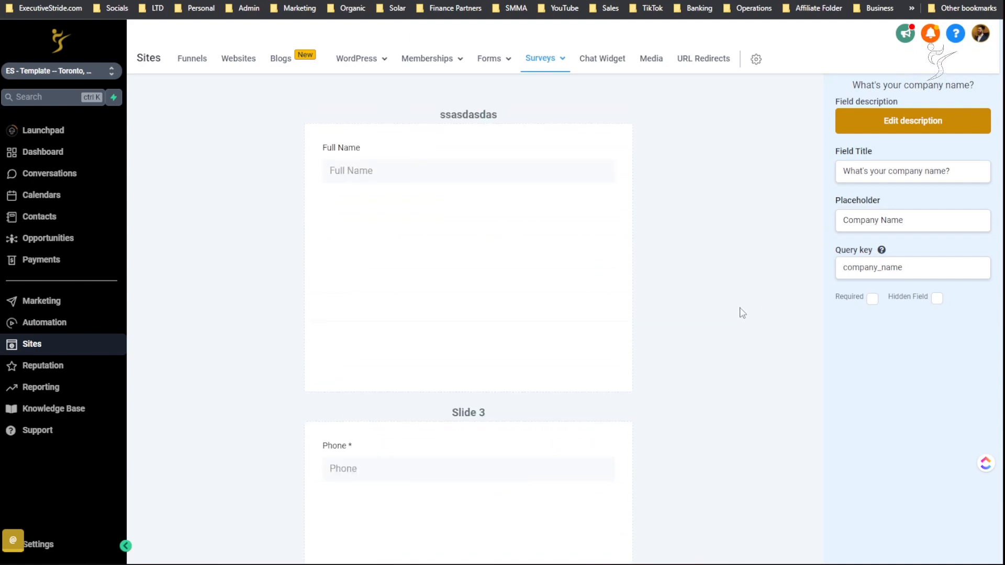
Try {contact.fullname as the query key of the Full Name field and clear the entry
click(347, 170)
click(877, 261)
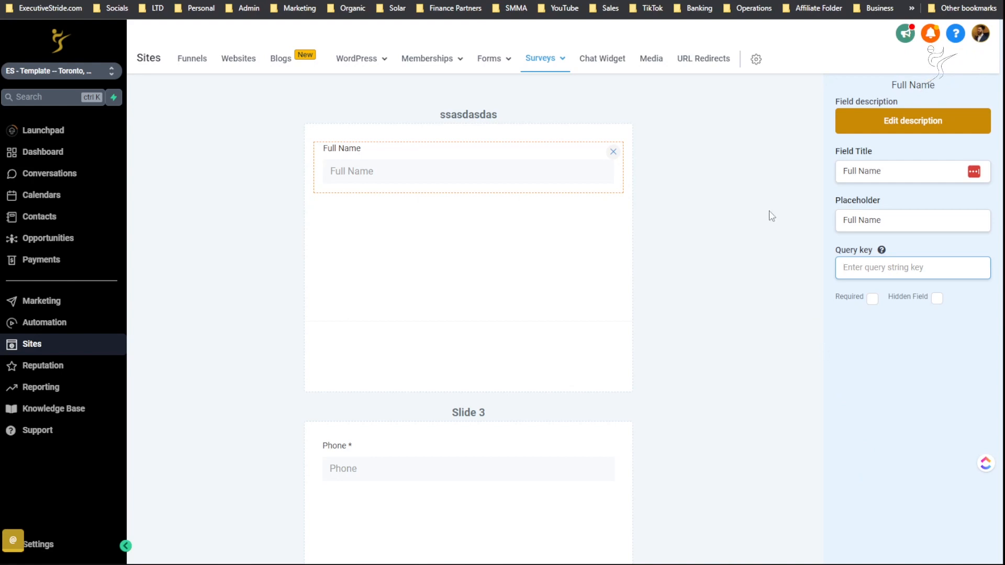
mouse_move(883, 252)
text(()
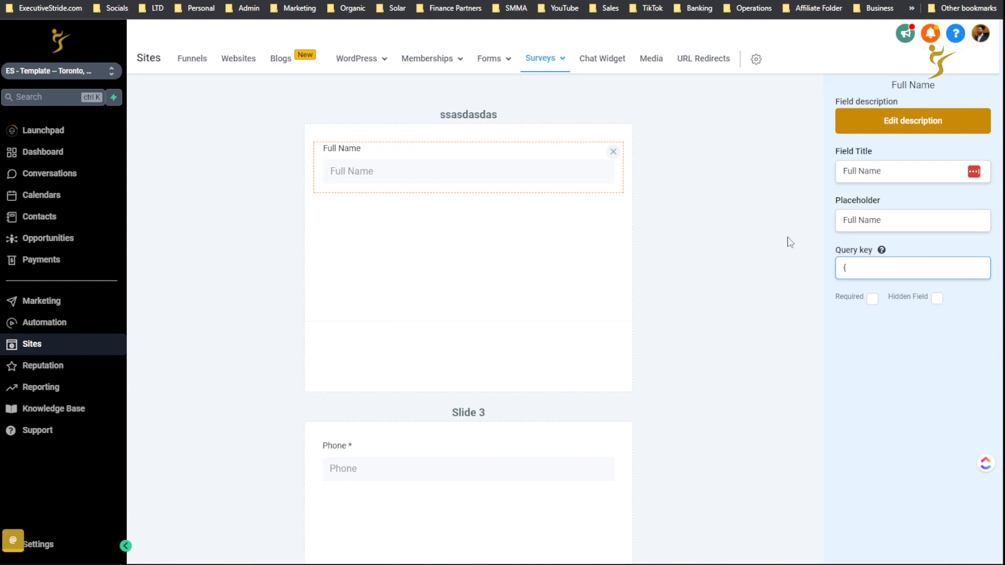
text(con)
text(tav)
text(t.fullname)
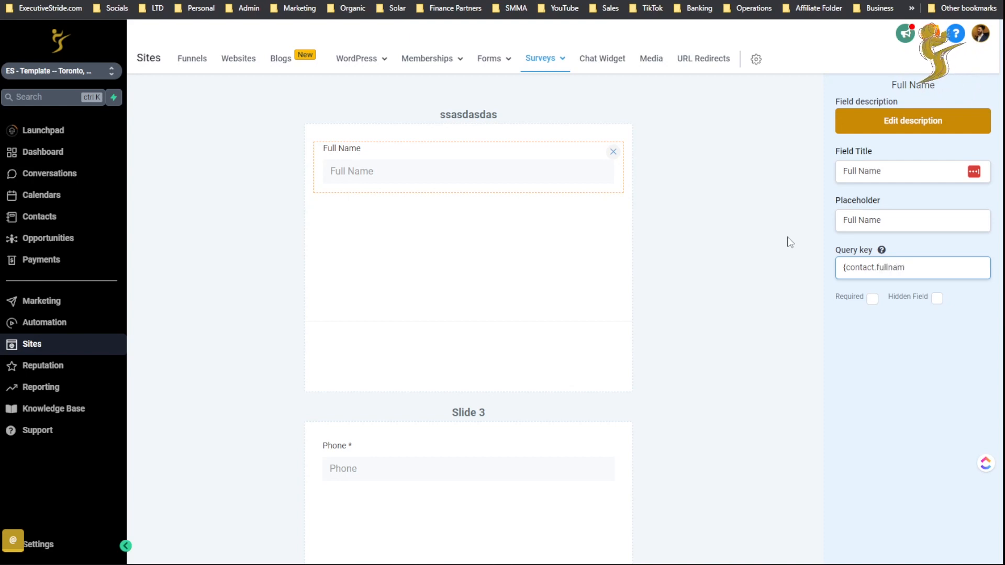
key(BackSpace)
key(BackSpace)
key(BackSpace)
key(BackSpace)
key(BackSpace)
key(BackSpace)
key(BackSpace)
key(BackSpace)
key(BackSpace)
key(BackSpace)
key(BackSpace)
key(BackSpace)
key(BackSpace)
key(BackSpace)
key(BackSpace)
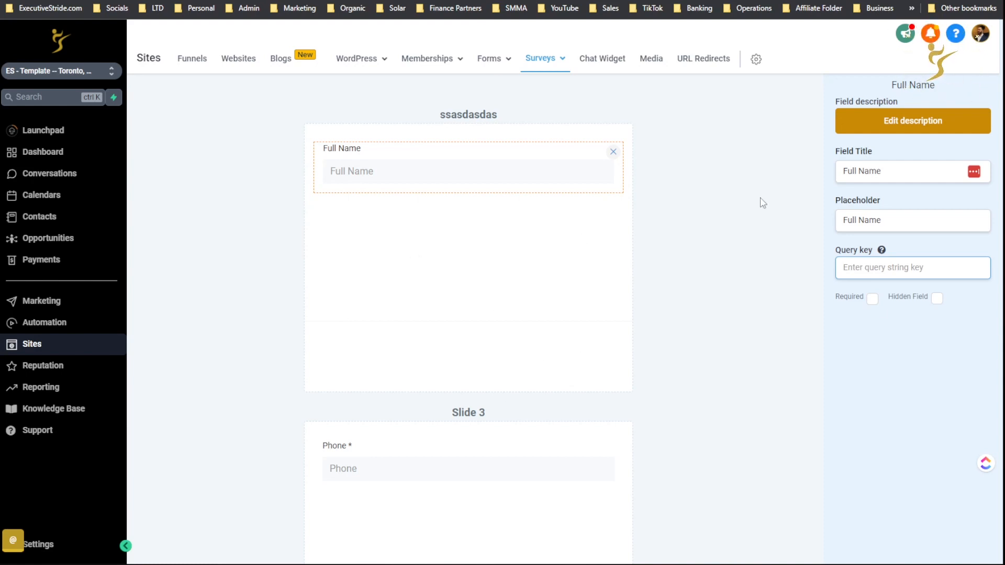
Make the Full Name field on the ssasdasdas slide required
scroll(565, 262, down, 1)
scroll(701, 290, down, 2)
scroll(747, 292, up, 3)
click(469, 161)
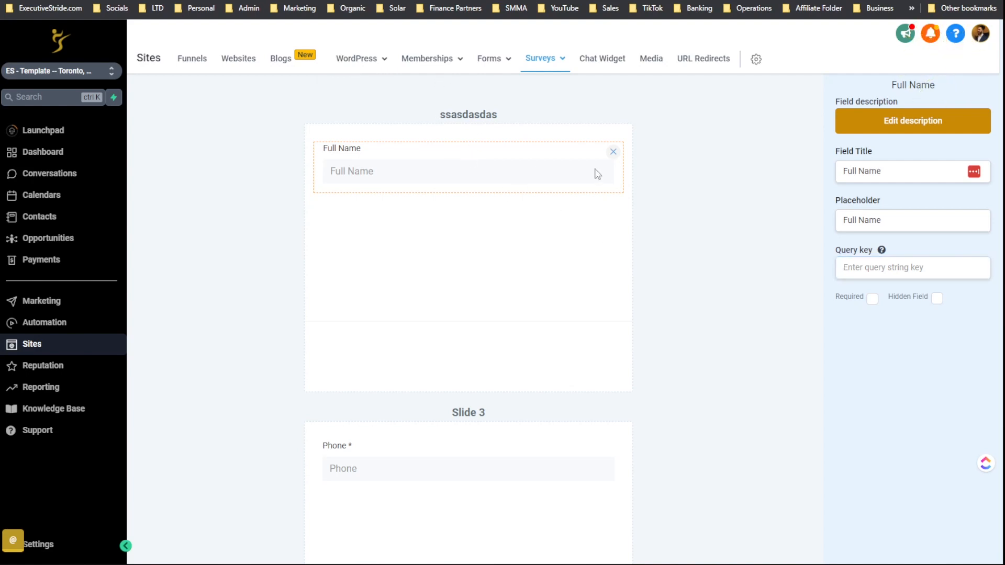
click(873, 299)
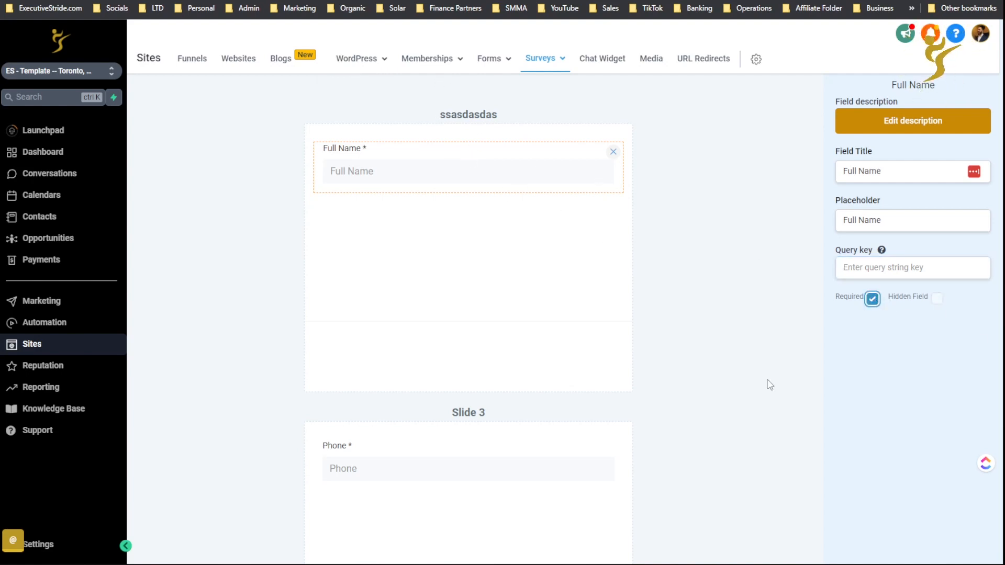
Check the Phone field's settings and make Slide 4's company name, City, State and Country fields required
scroll(680, 319, down, 4)
click(513, 233)
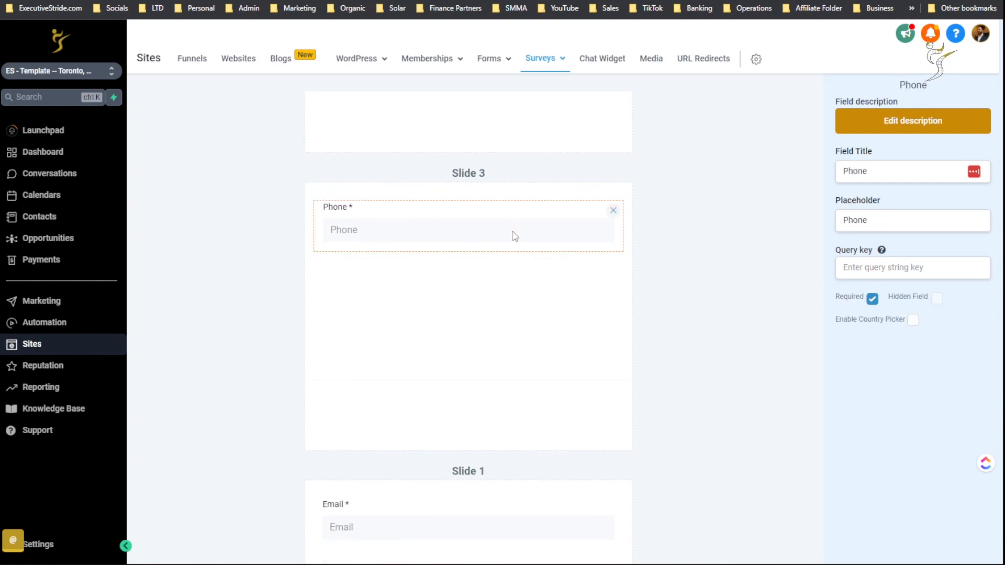
scroll(769, 330, down, 4)
scroll(573, 307, down, 5)
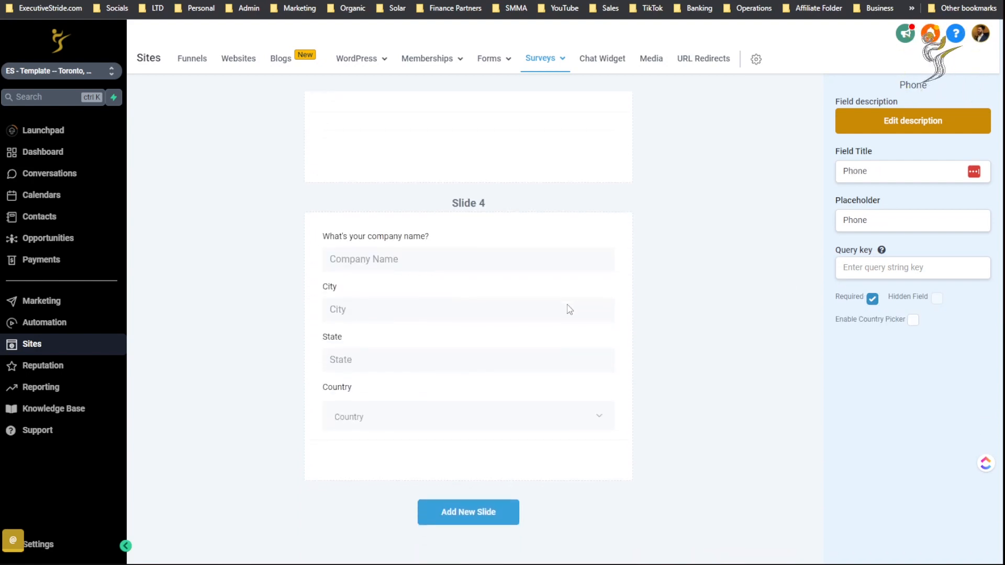
click(503, 243)
click(871, 298)
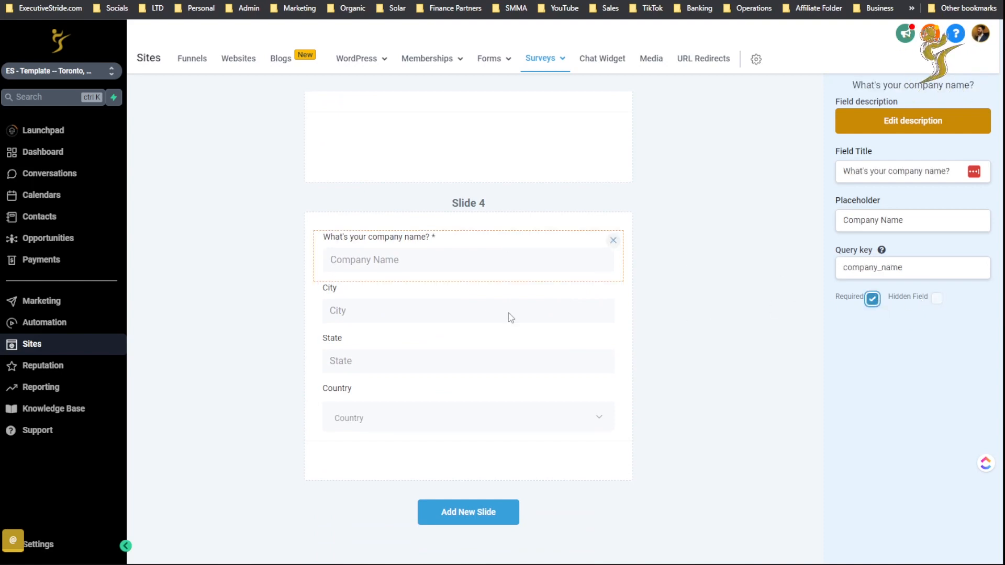
click(622, 317)
click(872, 299)
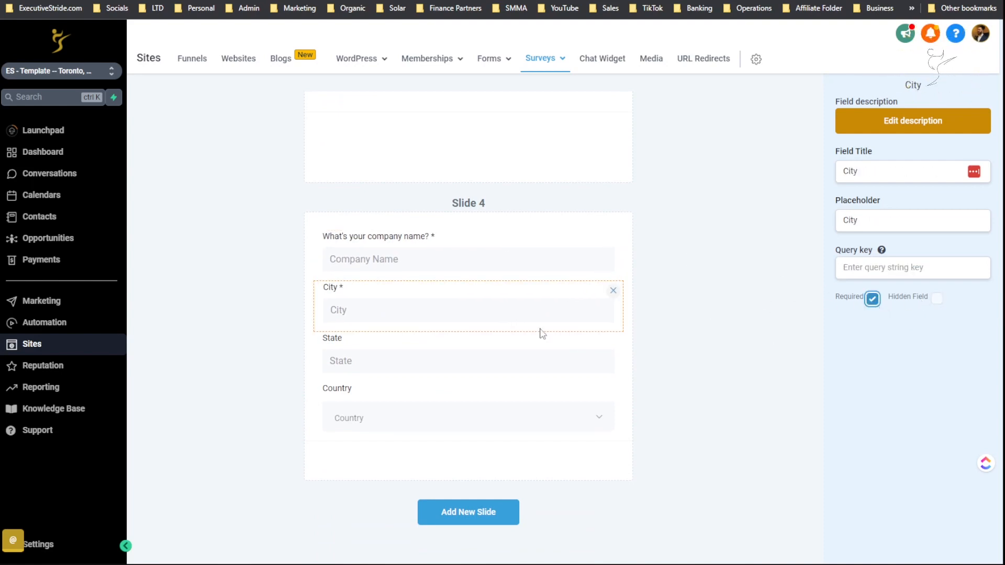
click(541, 353)
click(872, 299)
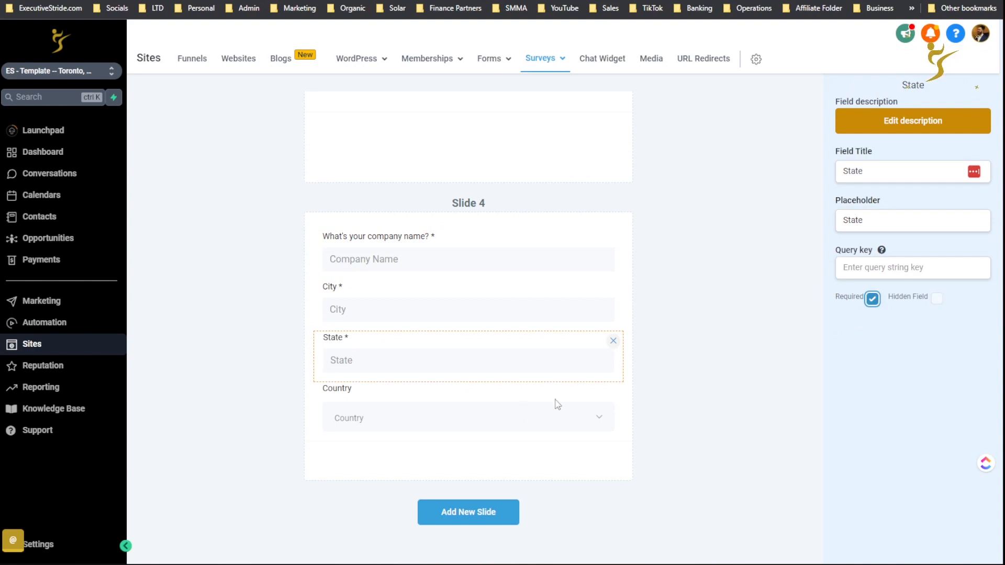
click(514, 421)
click(872, 252)
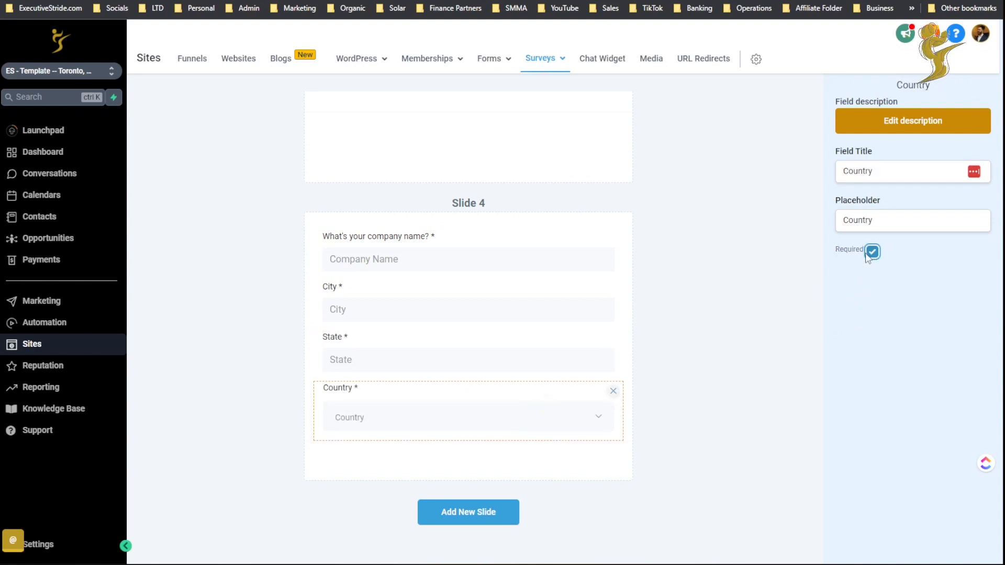
click(662, 294)
Add a Text element below the Country field on Slide 4 and delete it
scroll(516, 366, up, 7)
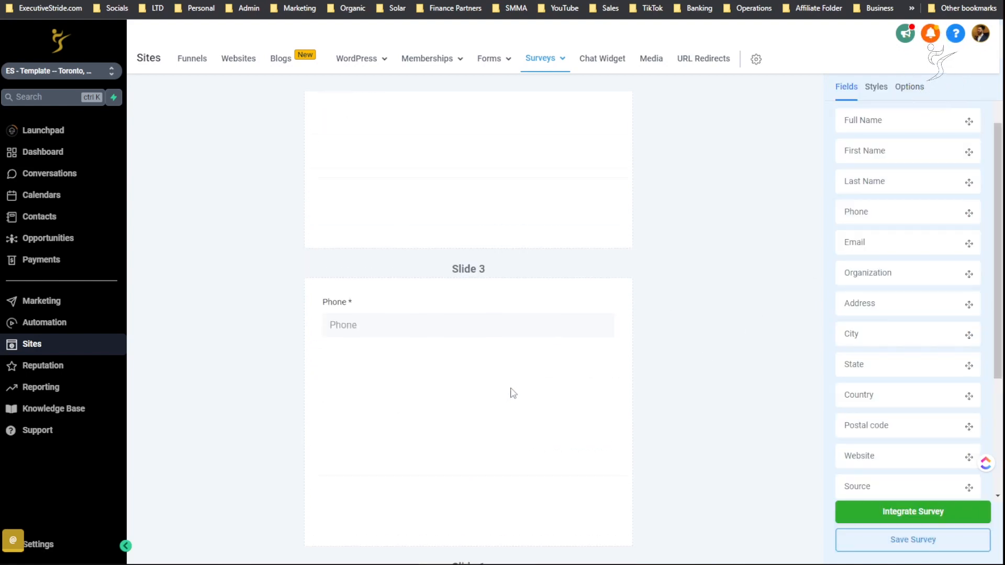
scroll(513, 392, down, 7)
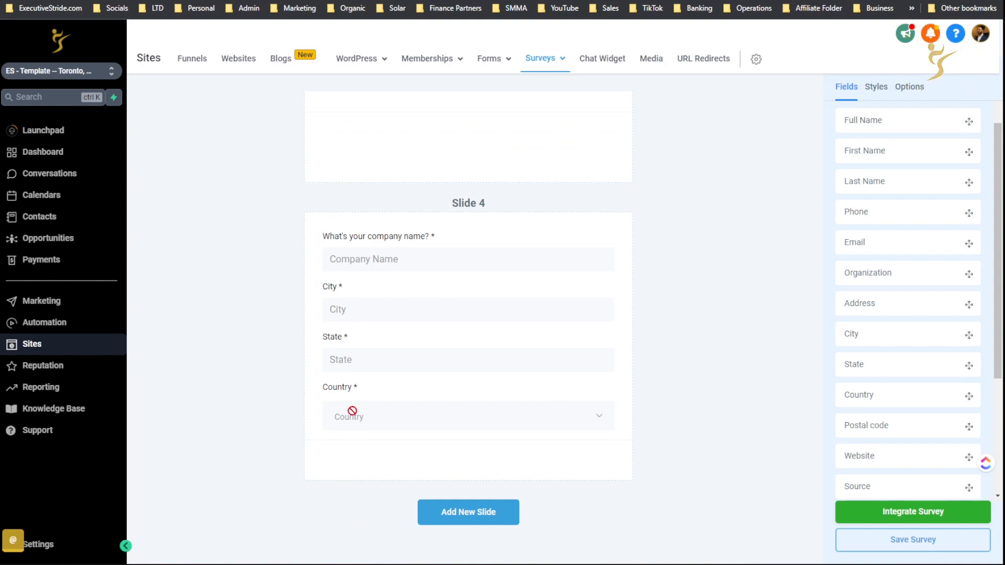
scroll(929, 410, down, 1)
scroll(930, 410, down, 3)
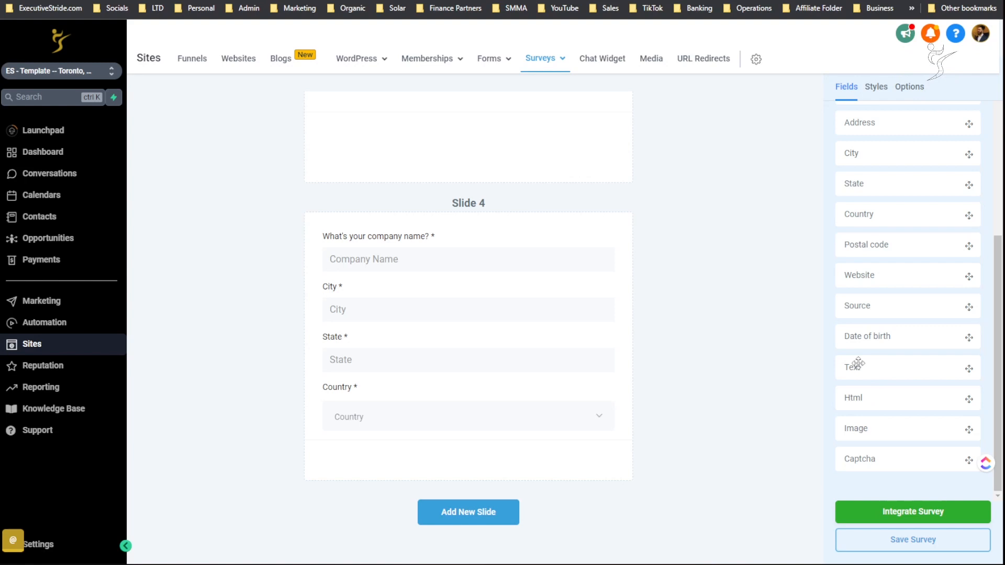
drag(854, 367, 534, 450)
click(547, 423)
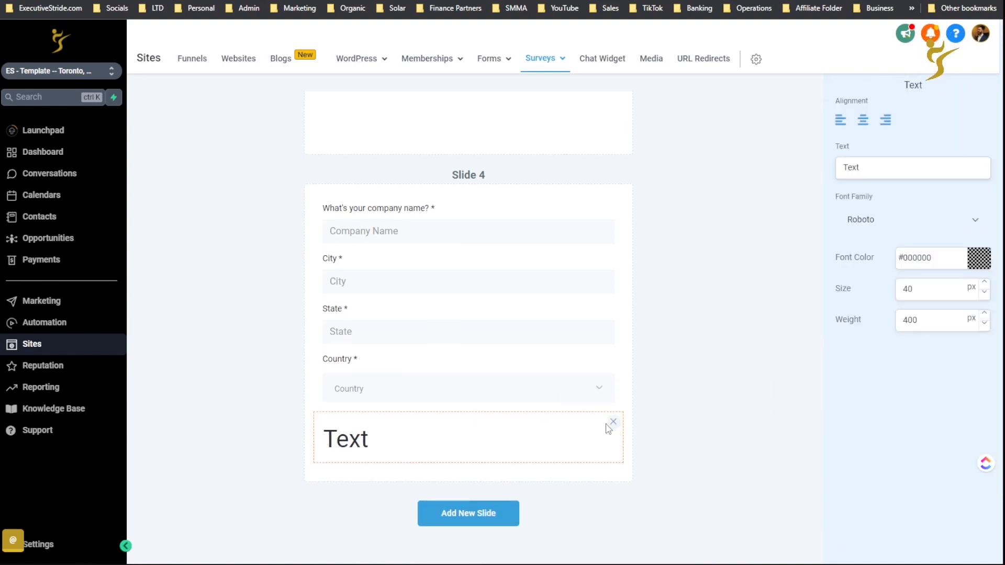
click(608, 424)
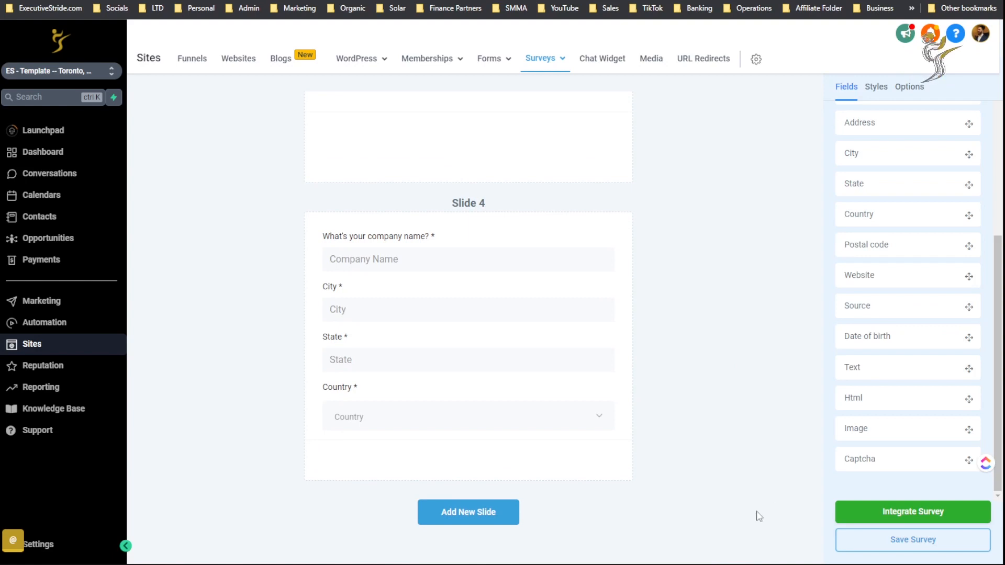
Preview the Single Line type for a new custom field, cancel the dialog and return to the standard fields
scroll(910, 326, up, 3)
scroll(911, 326, up, 2)
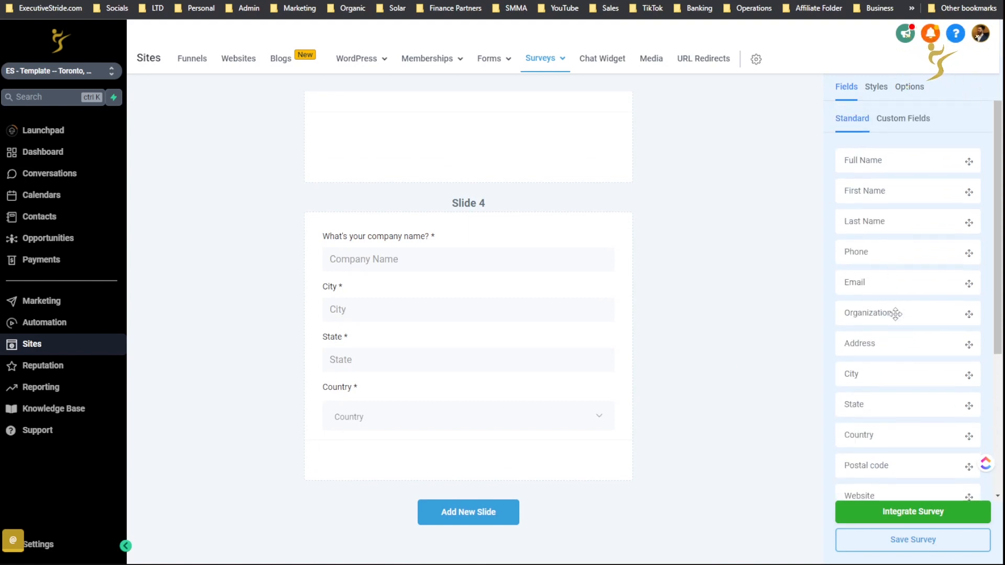
click(889, 126)
click(880, 189)
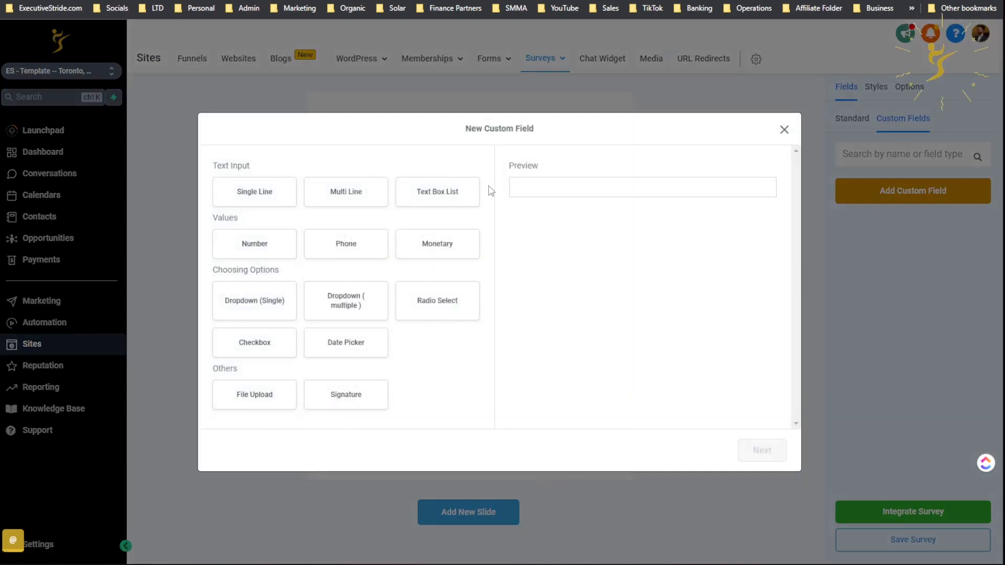
click(223, 200)
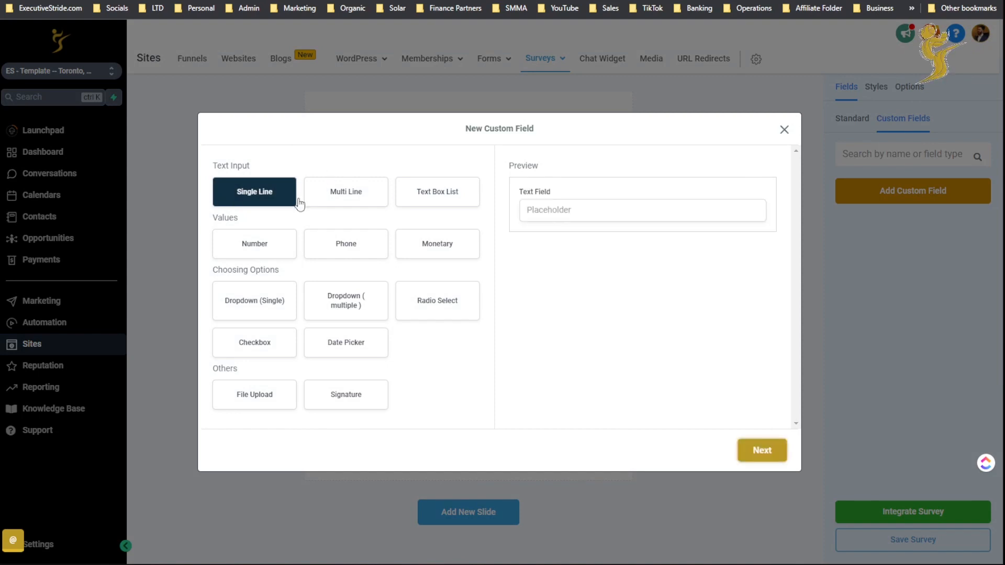
click(777, 135)
click(852, 119)
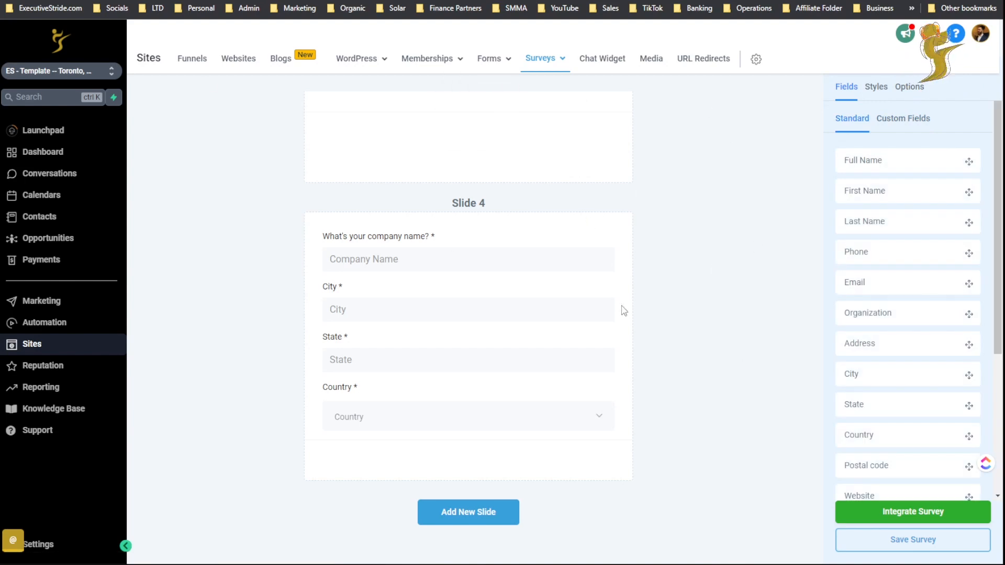
Add a First Name field below the Country field on Slide 4 and make it a hidden field
scroll(683, 450, up, 1)
scroll(670, 513, up, 10)
scroll(680, 429, down, 10)
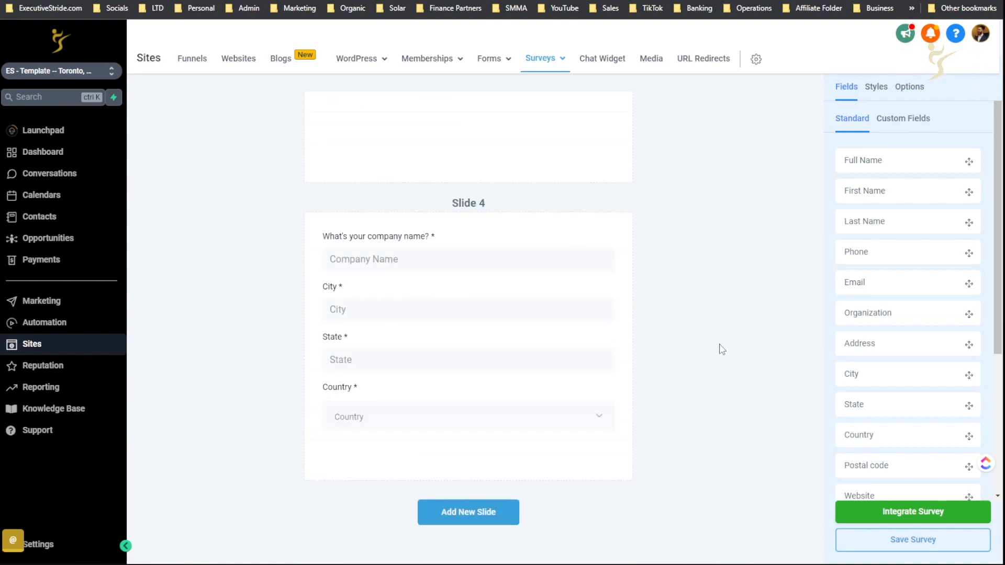
scroll(777, 290, up, 1)
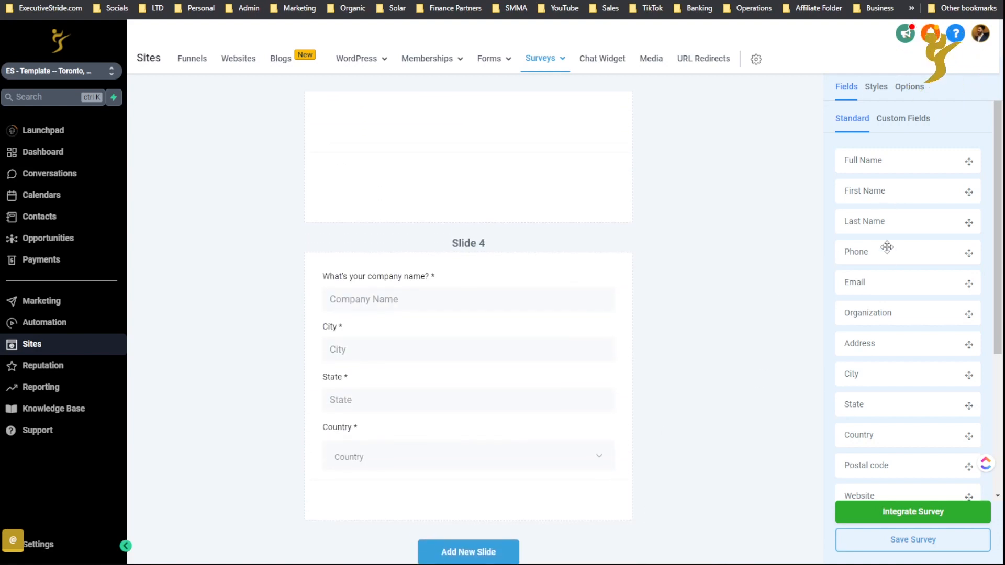
scroll(890, 286, down, 5)
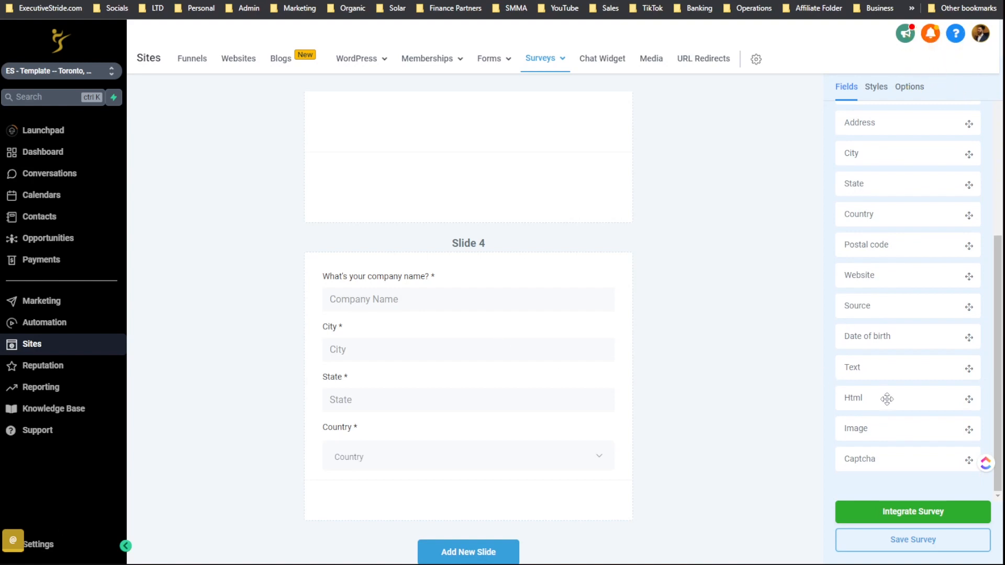
scroll(869, 337, up, 5)
mouse_move(889, 254)
mouse_down()
mouse_move(872, 265)
mouse_move(881, 249)
mouse_up()
drag(859, 210, 484, 492)
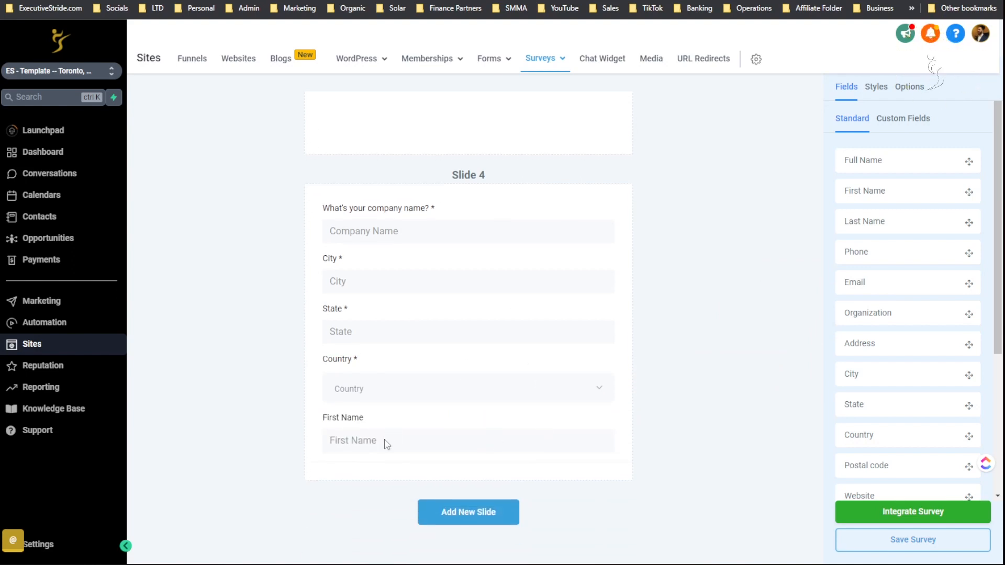
click(399, 443)
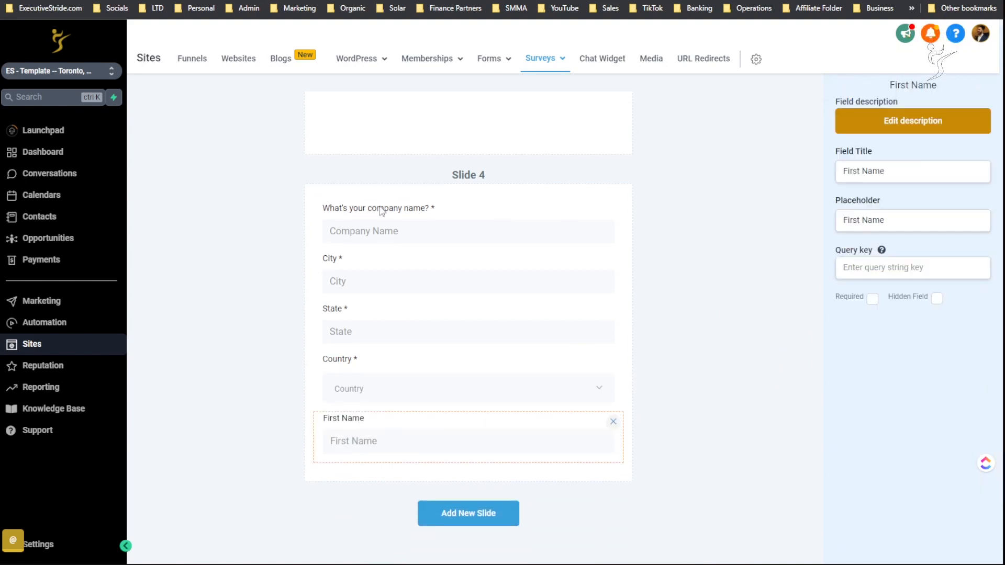
click(937, 299)
Enter utm_source= as the hidden value of the First Name field
click(853, 336)
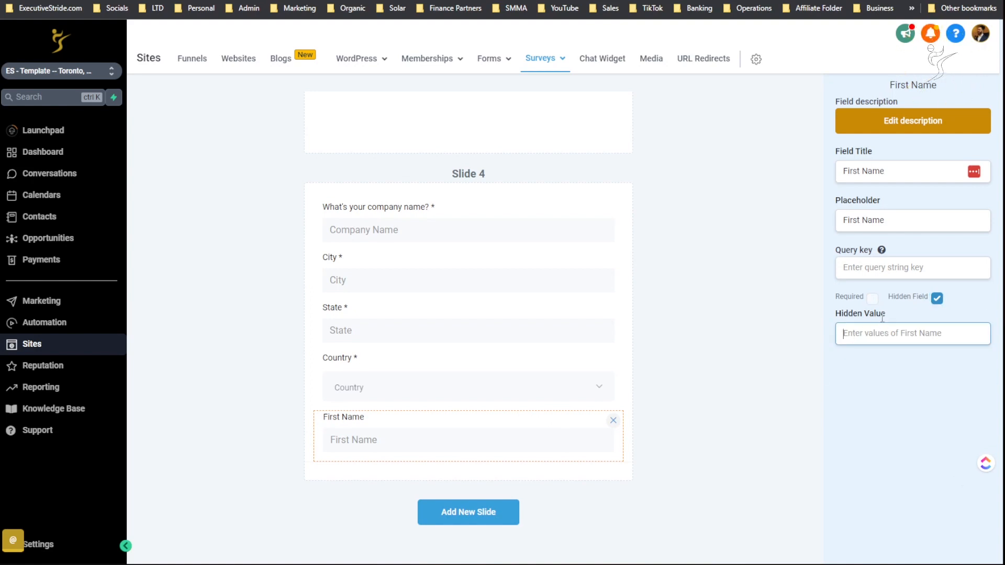
text(f)
key(BackSpace)
text(ut)
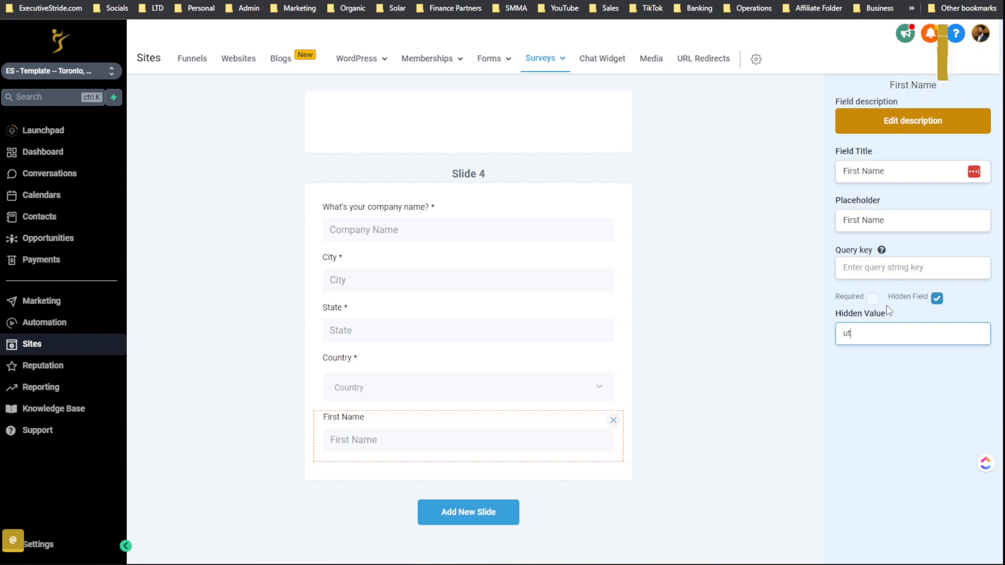
text(m_source)
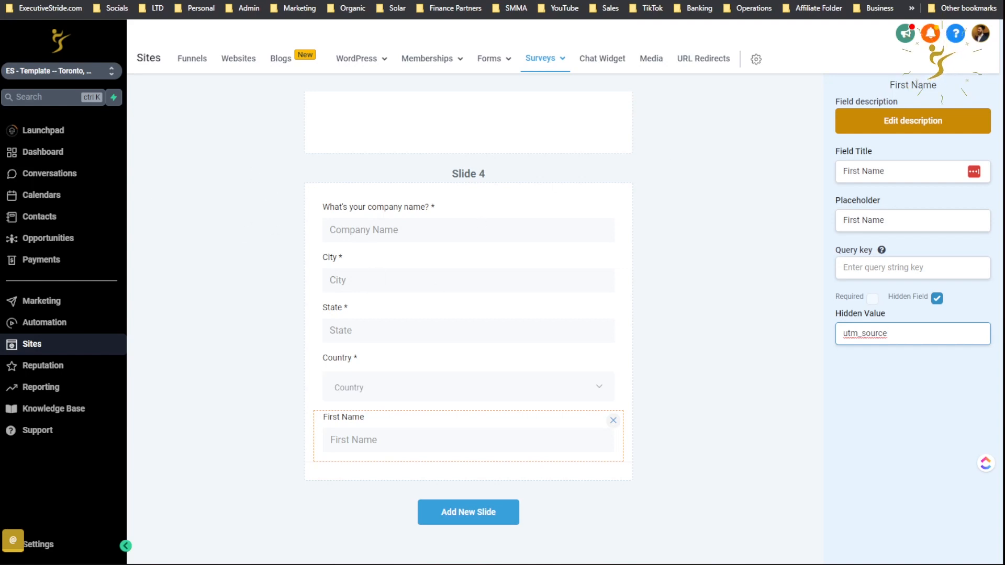
drag(850, 334, 890, 336)
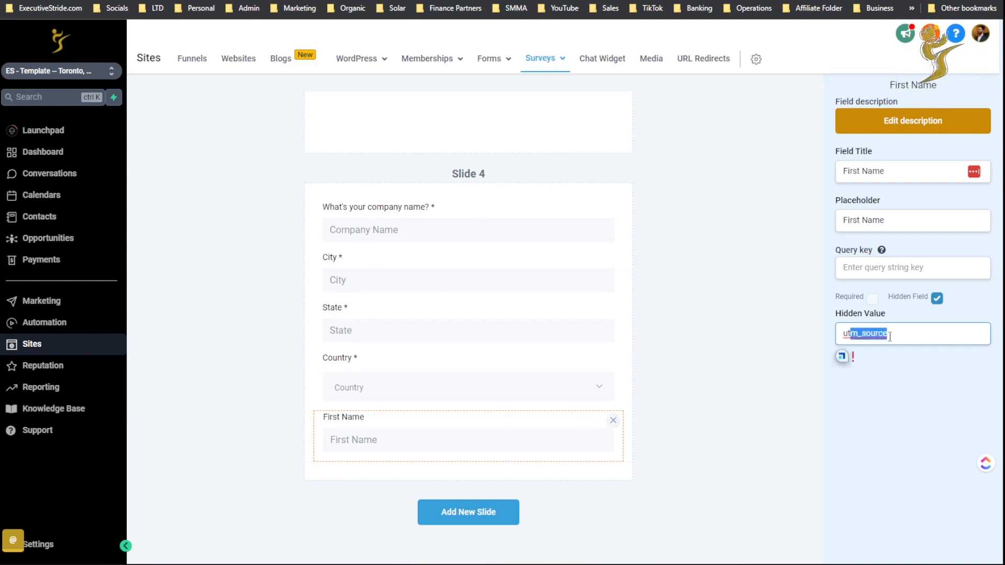
click(889, 337)
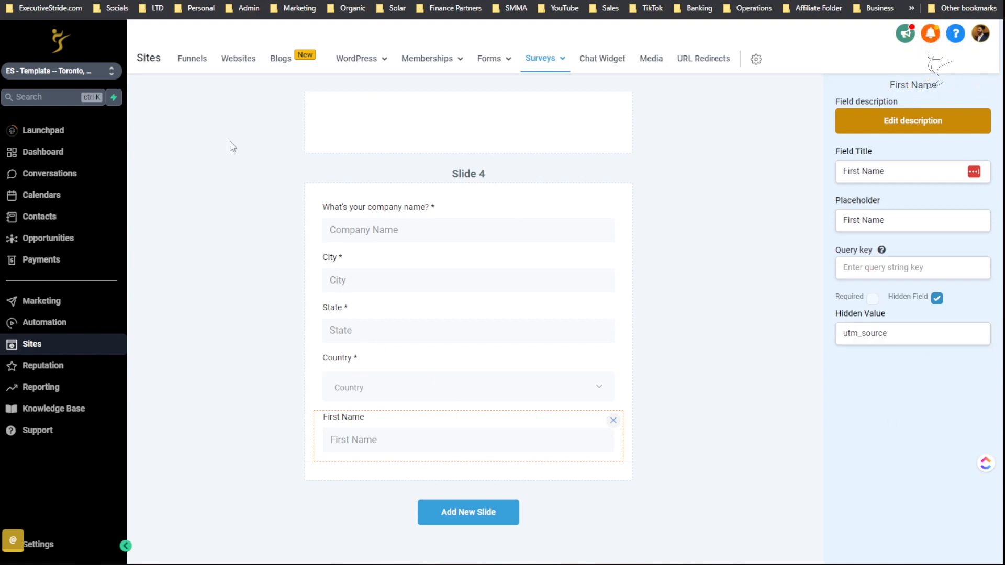
drag(852, 337, 890, 334)
click(890, 334)
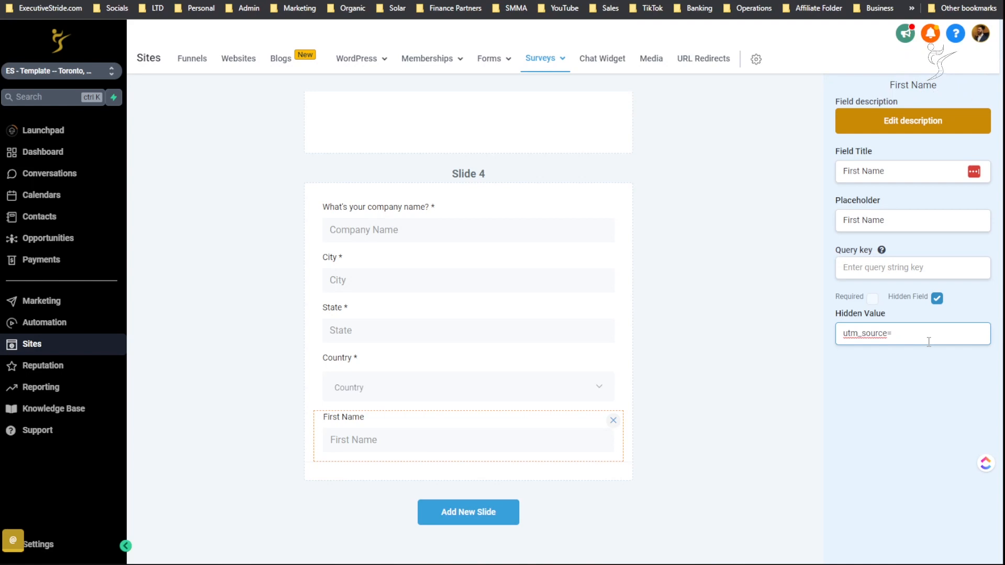
Clear the First Name field's hidden value, try ?ut in its place and clear that entry too
key(BackSpace)
key(BackSpace)
key(BackSpace)
key(BackSpace)
key(BackSpace)
key(BackSpace)
key(BackSpace)
key(BackSpace)
key(BackSpace)
key(BackSpace)
key(BackSpace)
key(BackSpace)
key(BackSpace)
key(BackSpace)
key(BackSpace)
key(BackSpace)
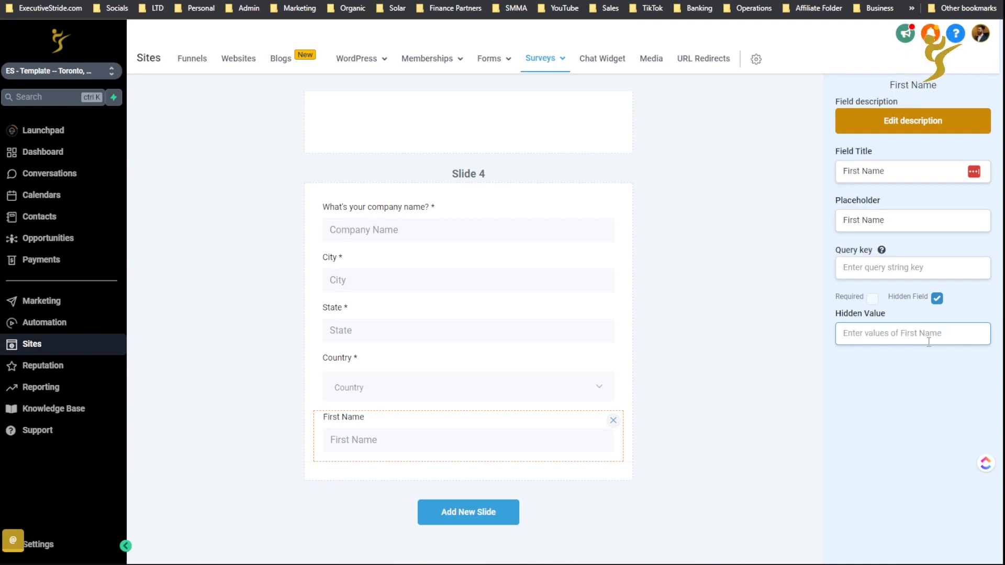
text(?ut)
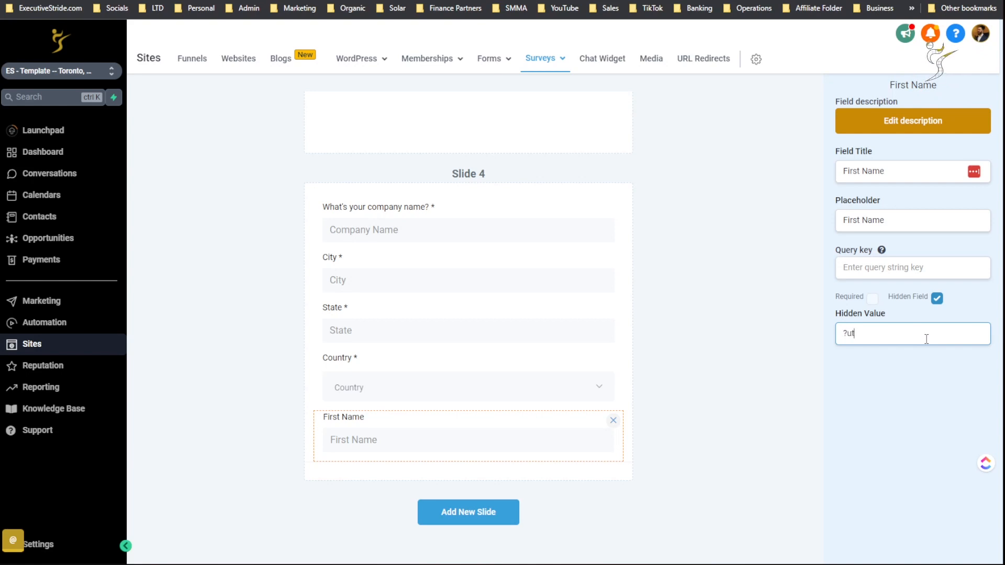
key(BackSpace)
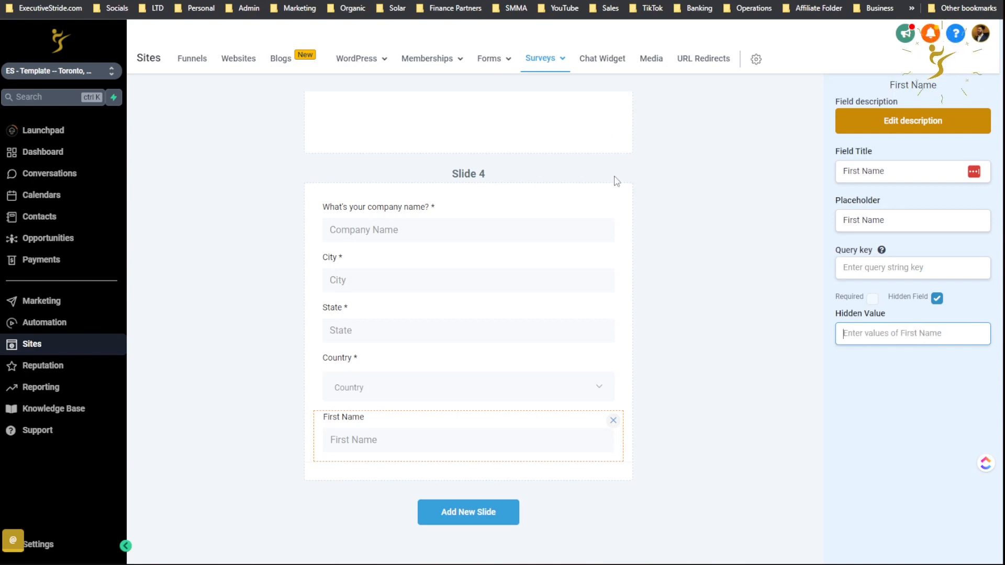
Delete the hidden First Name field from Slide 4
click(658, 180)
scroll(648, 330, up, 9)
scroll(631, 307, down, 9)
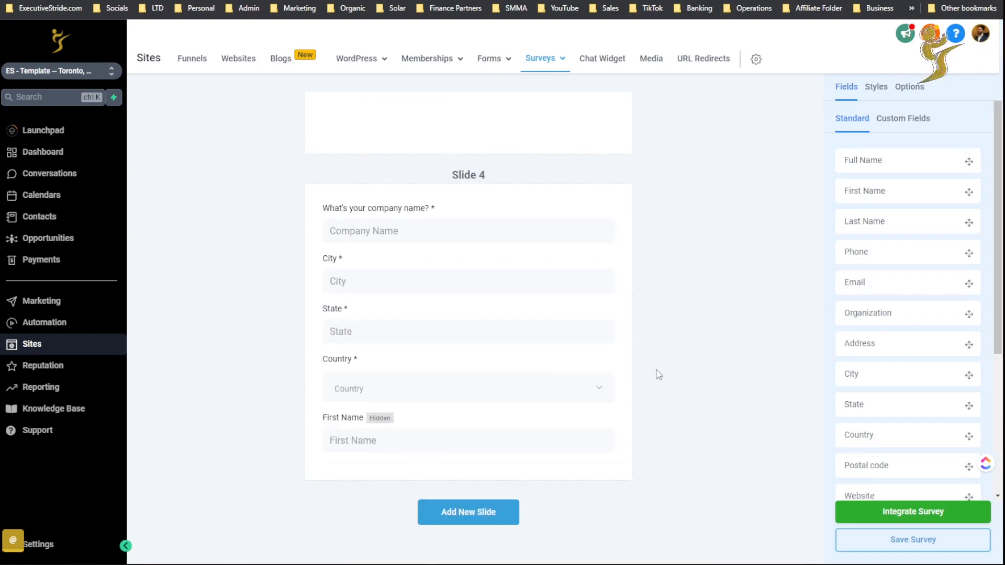
click(331, 440)
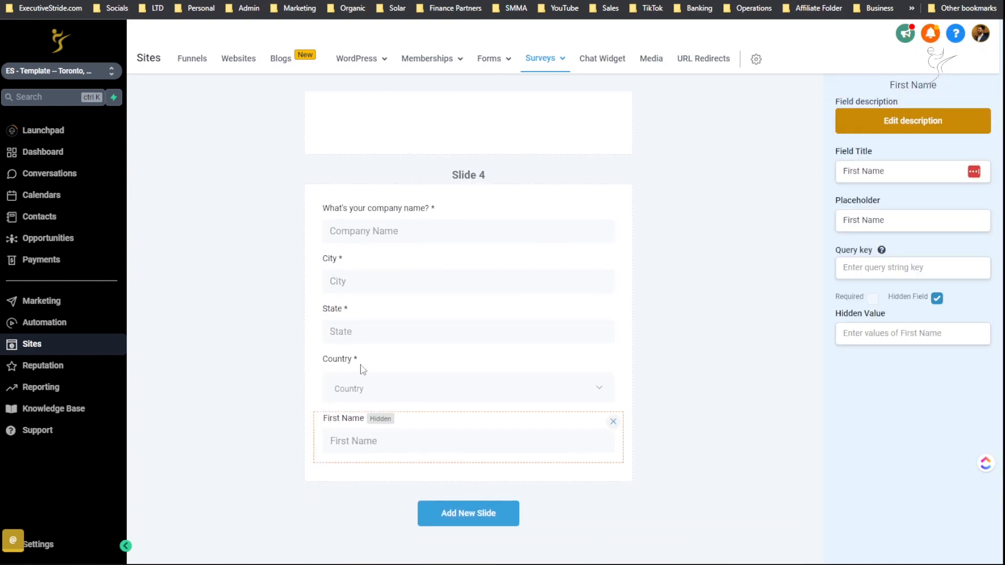
click(613, 422)
scroll(691, 402, up, 8)
click(734, 293)
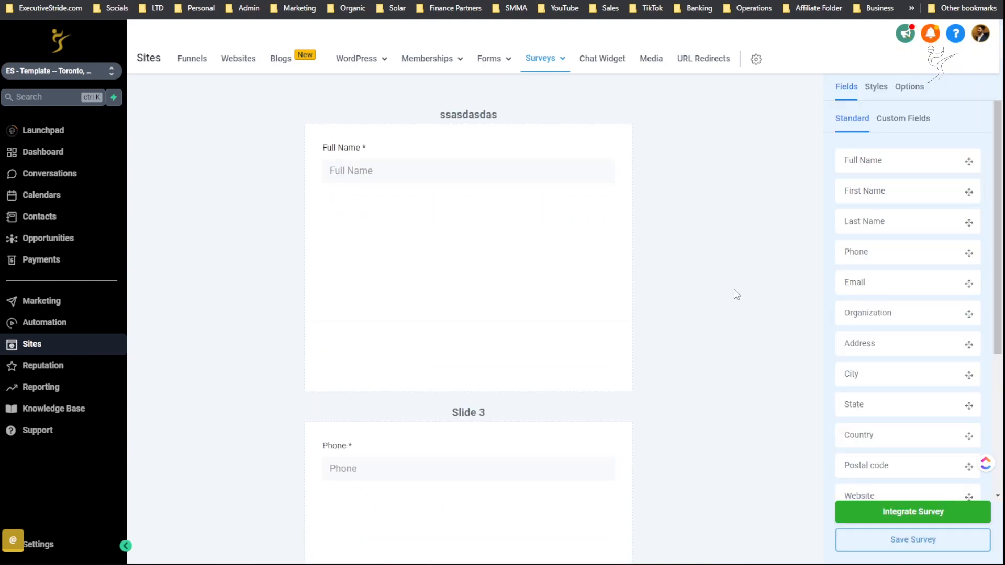
Save the survey and review its style settings for layout, colors, custom CSS, agency branding and background image
click(912, 542)
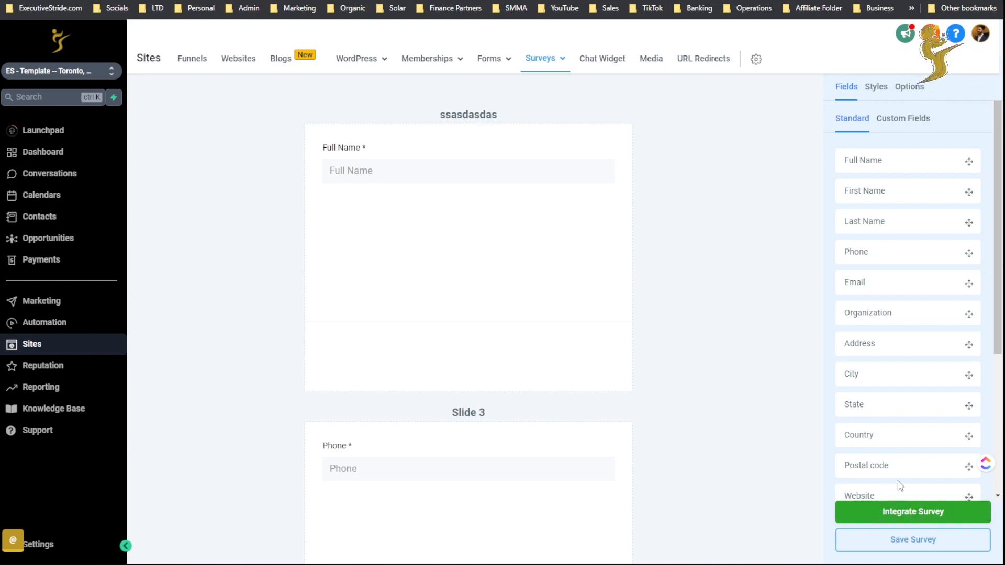
scroll(896, 460, down, 3)
scroll(897, 457, down, 2)
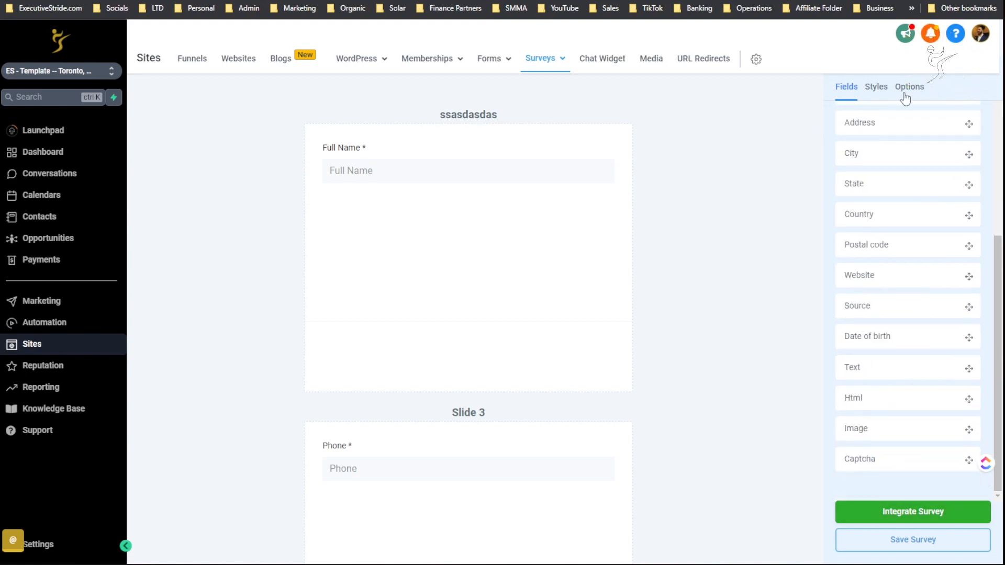
click(875, 87)
click(956, 154)
click(956, 155)
scroll(955, 155, down, 2)
scroll(462, 404, down, 1)
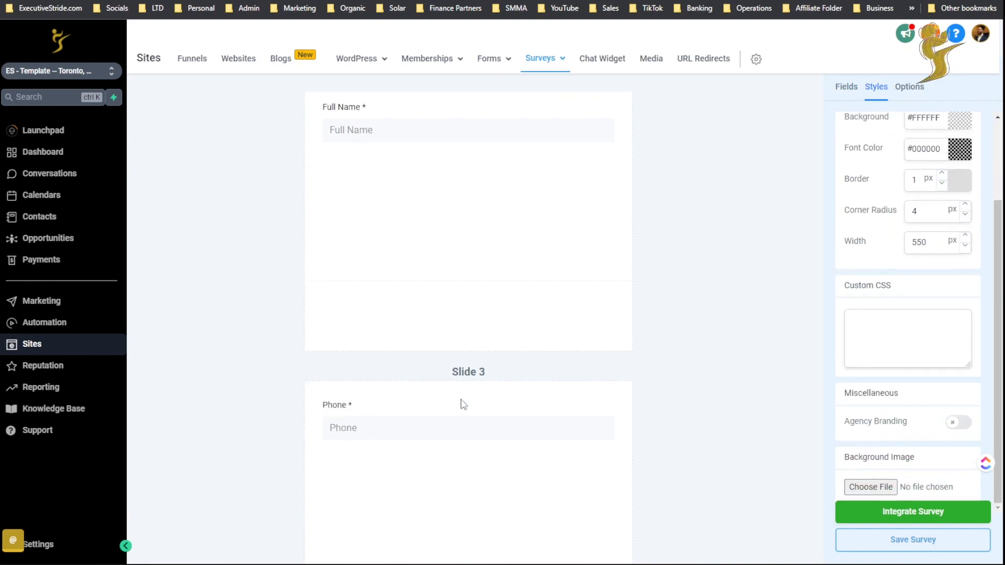
scroll(496, 198, down, 3)
scroll(874, 194, up, 2)
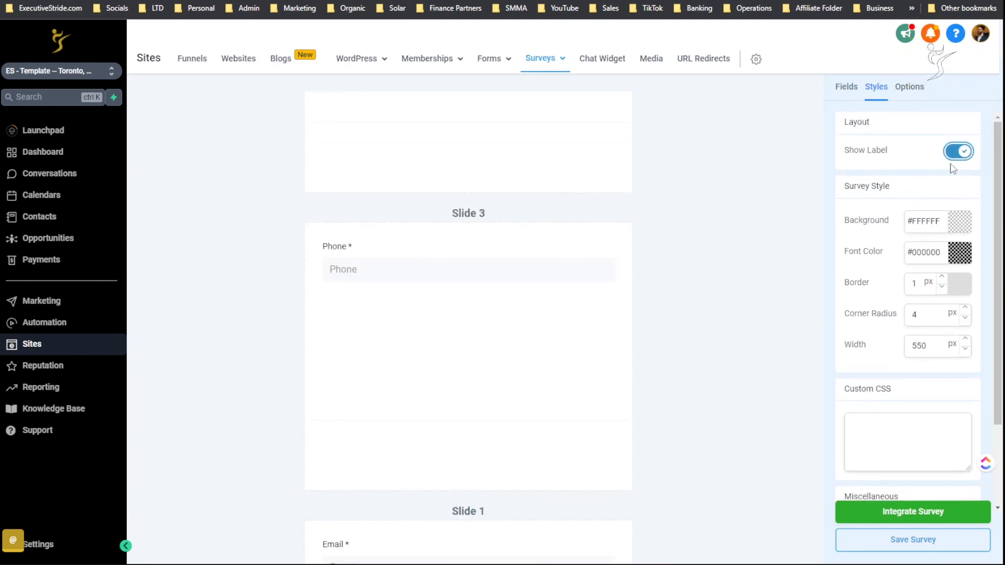
Hide the field labels across the survey, check the slides without them, and show the labels again
click(958, 151)
scroll(354, 231, down, 3)
scroll(423, 365, down, 6)
scroll(583, 195, up, 2)
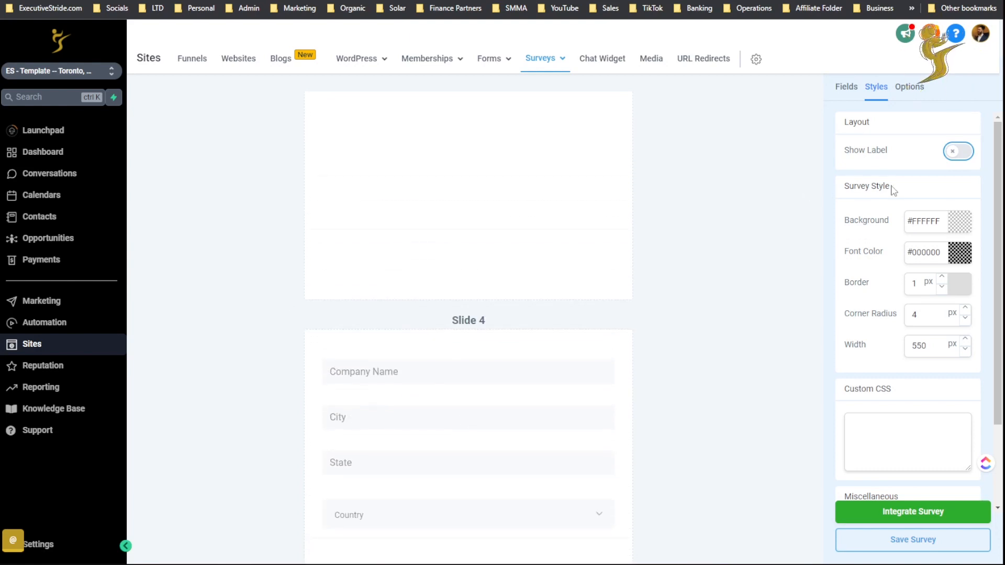
click(953, 152)
scroll(950, 162, down, 2)
scroll(764, 245, up, 3)
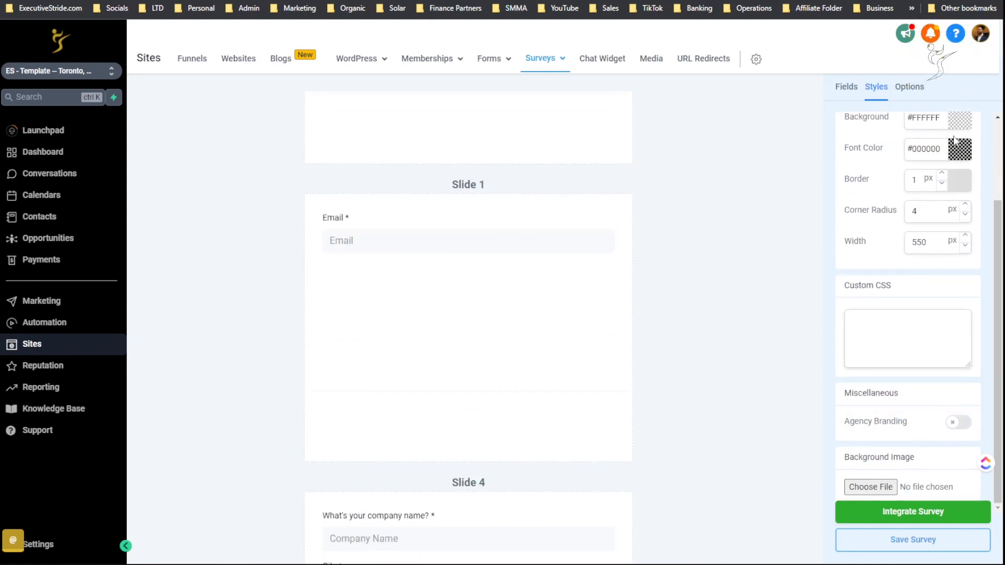
Set the survey background color to red, #FF1C1C
scroll(954, 141, up, 2)
click(960, 198)
click(956, 210)
click(958, 211)
scroll(714, 287, down, 5)
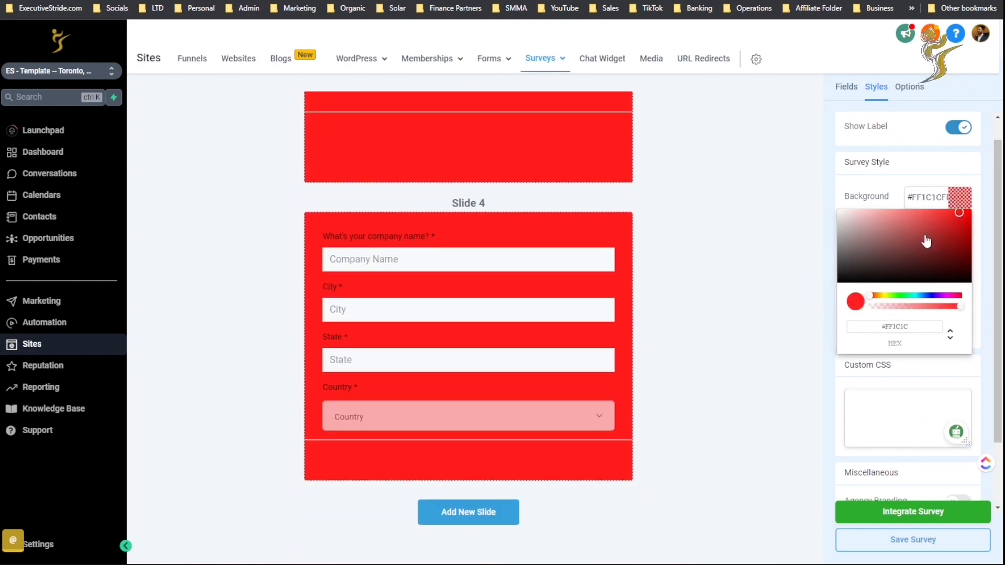
click(960, 204)
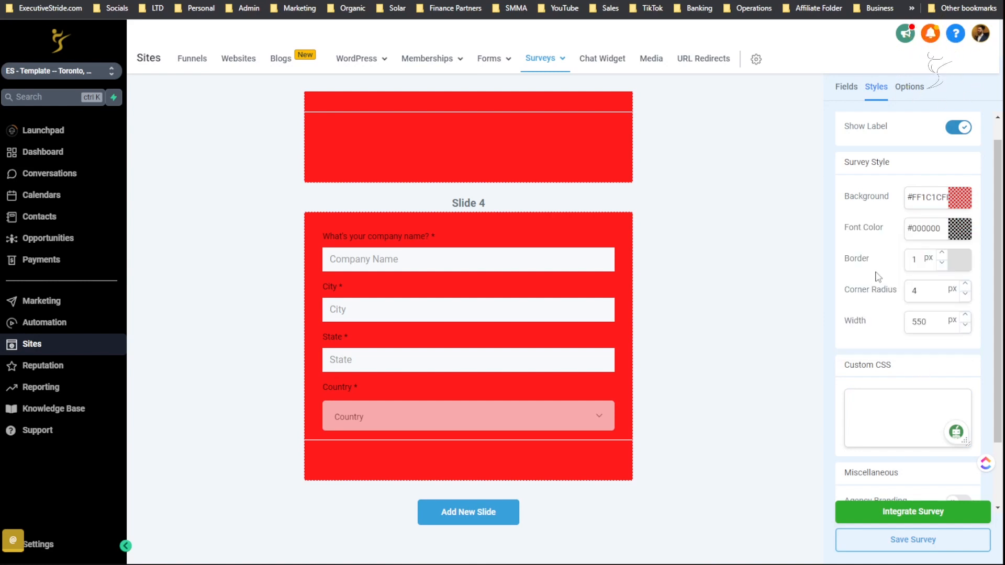
Set the survey font color to white, #FFFFFF
click(963, 232)
click(902, 277)
drag(858, 264, 839, 248)
click(927, 332)
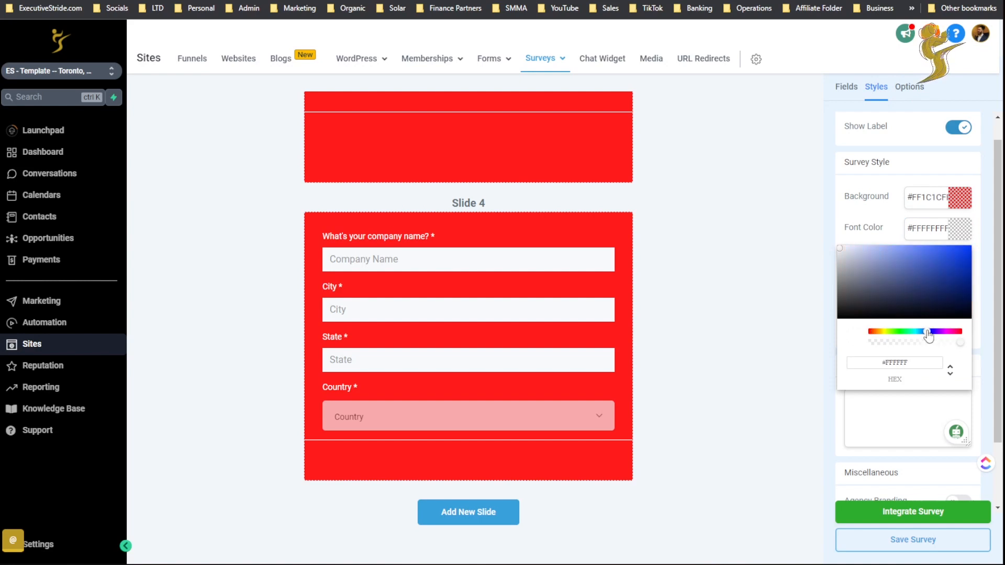
mouse_move(962, 272)
mouse_down()
mouse_move(964, 245)
mouse_move(883, 264)
mouse_move(783, 227)
mouse_up()
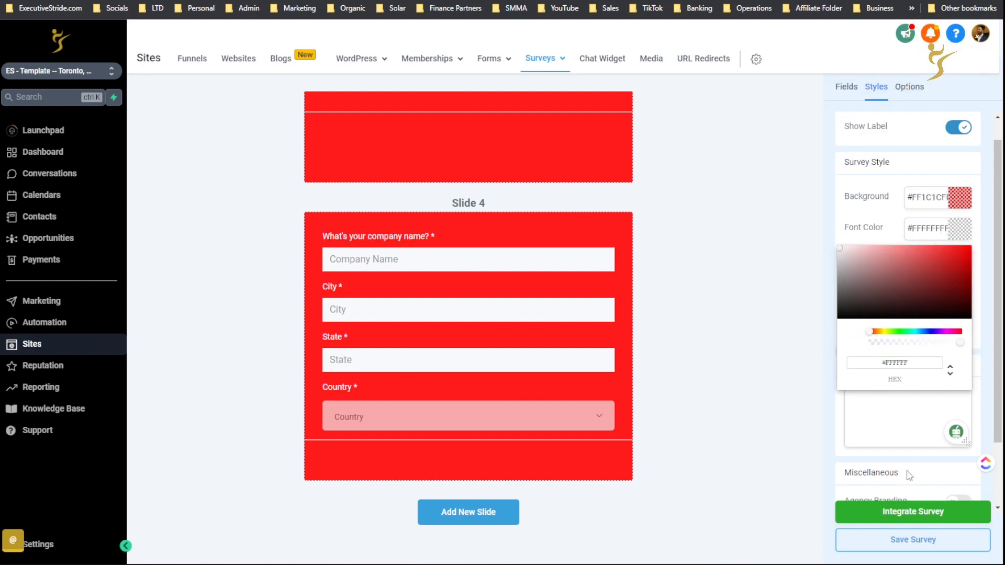
click(957, 236)
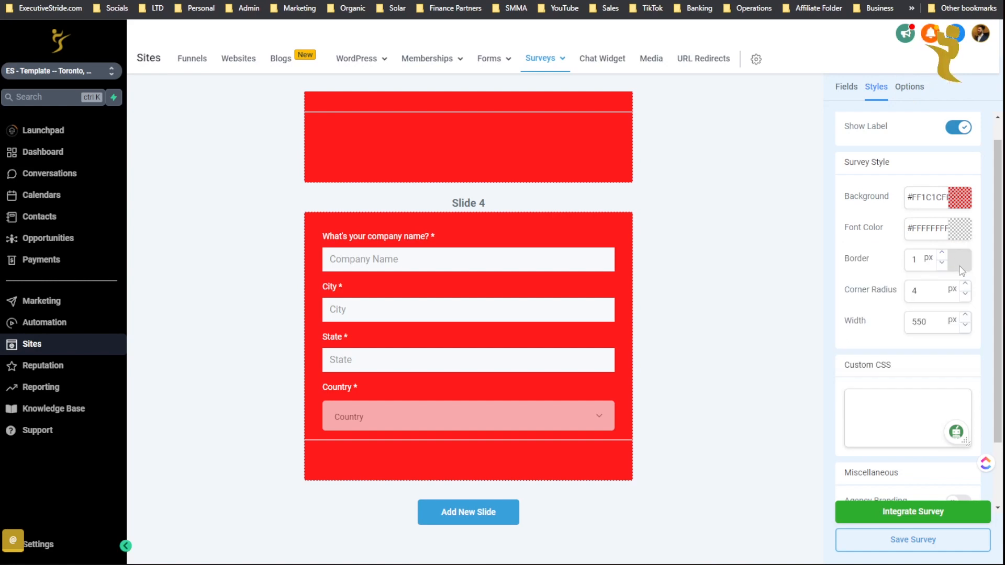
Set the survey border width to 8 px
click(941, 253)
click(941, 253)
click(941, 252)
click(941, 254)
click(942, 253)
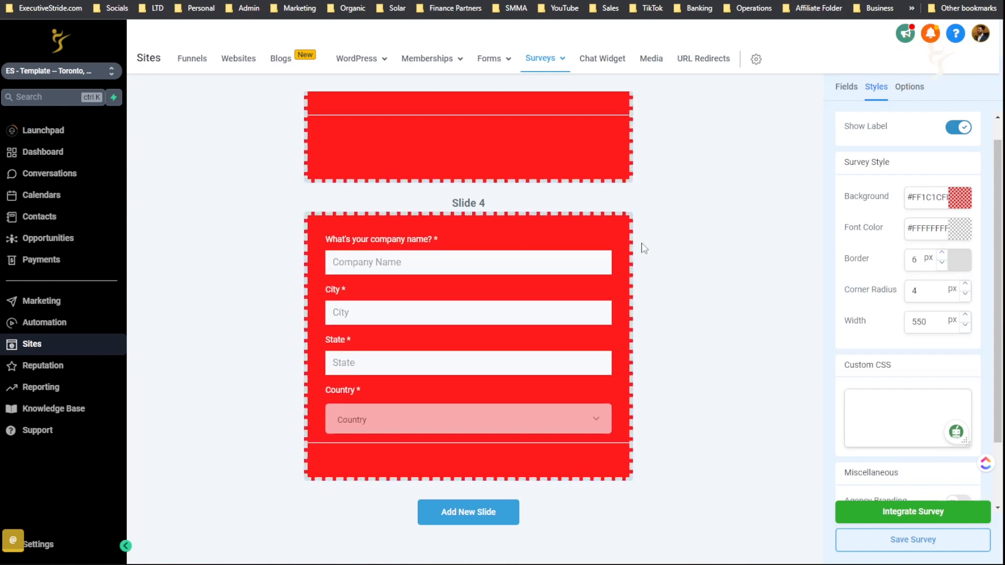
click(942, 254)
click(941, 254)
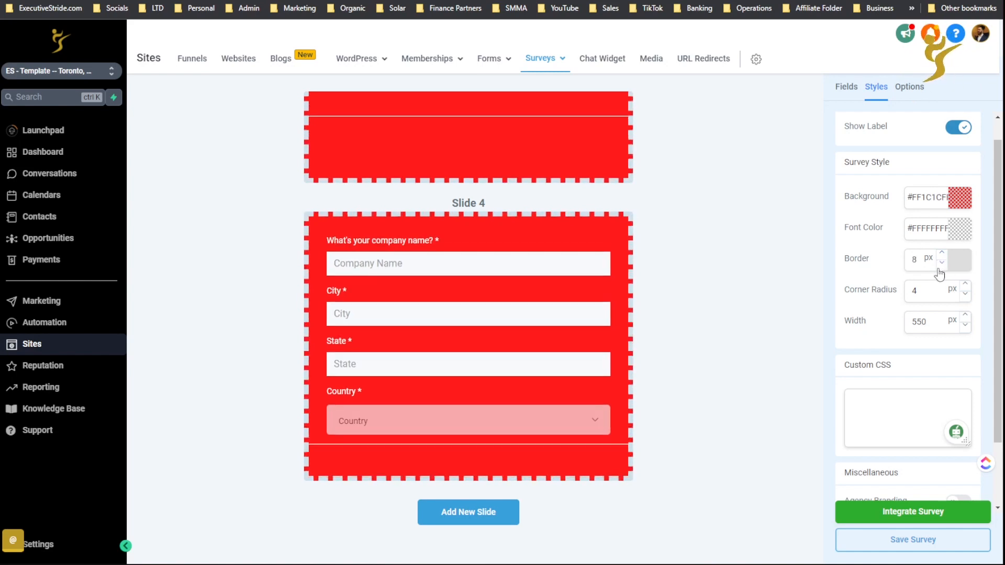
Set the survey's corner radius to 18 px
click(965, 284)
click(966, 284)
click(966, 284)
click(966, 285)
click(965, 285)
click(965, 285)
click(965, 285)
click(965, 286)
click(965, 285)
click(965, 285)
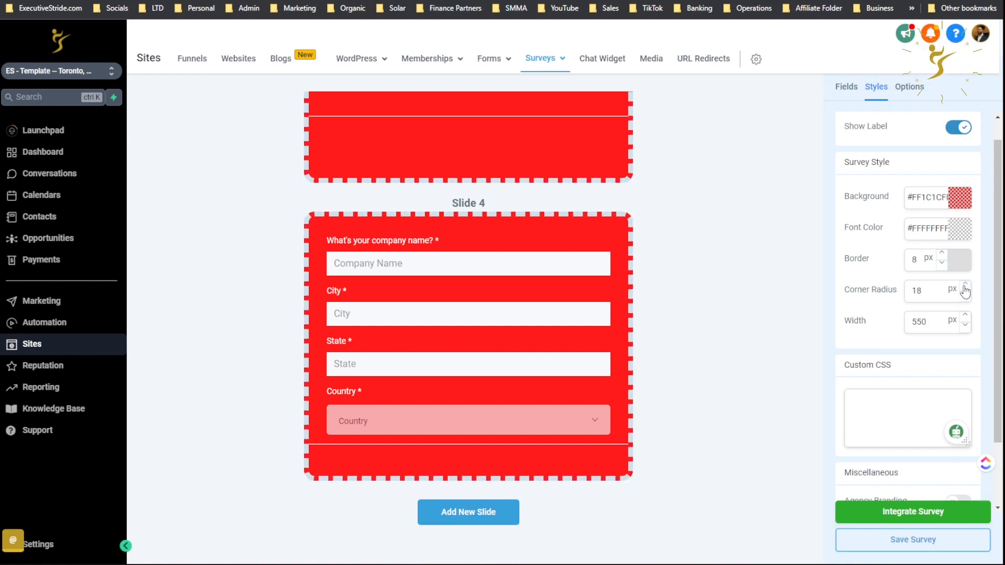
Set the survey's corner radius to 23 px
click(965, 285)
click(965, 285)
click(965, 285)
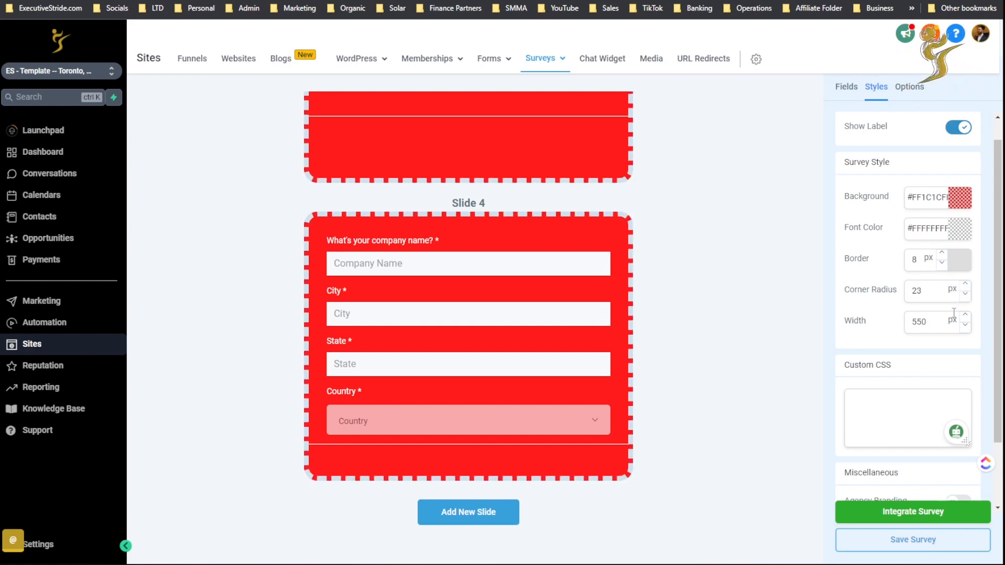
Set the survey width to 800 px
click(965, 316)
click(965, 316)
click(966, 316)
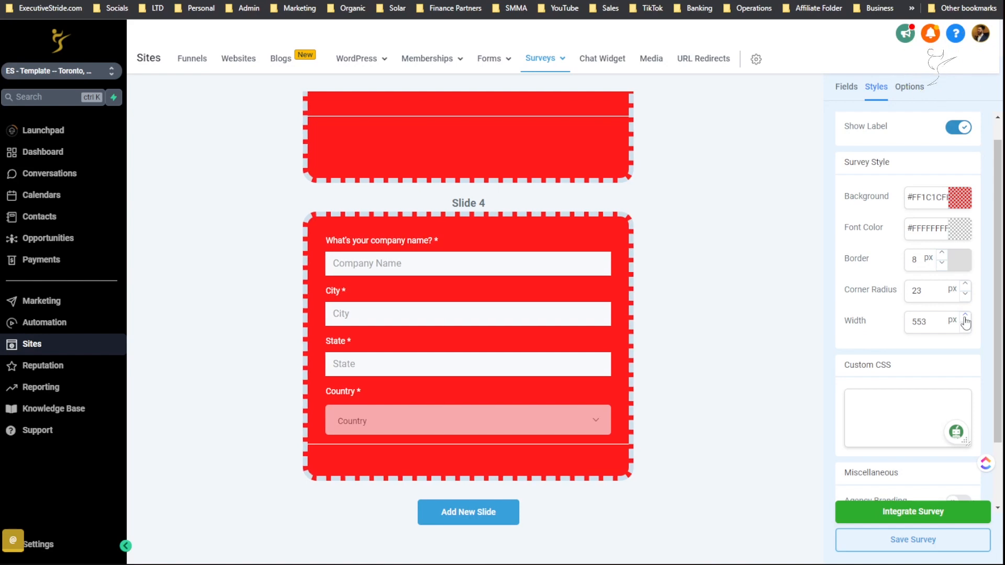
click(965, 316)
click(965, 316)
click(965, 316)
click(965, 316)
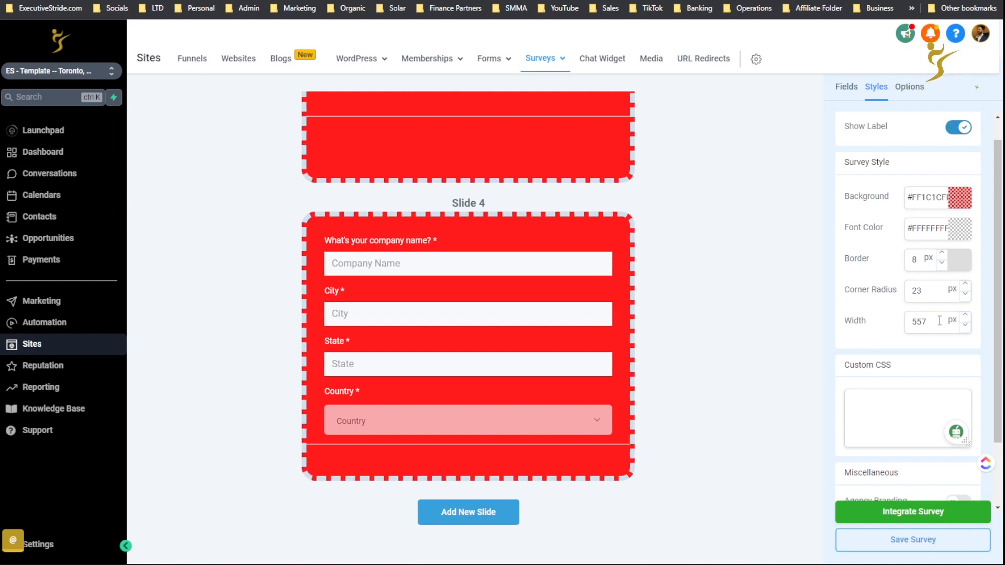
double_click(939, 321)
text(800)
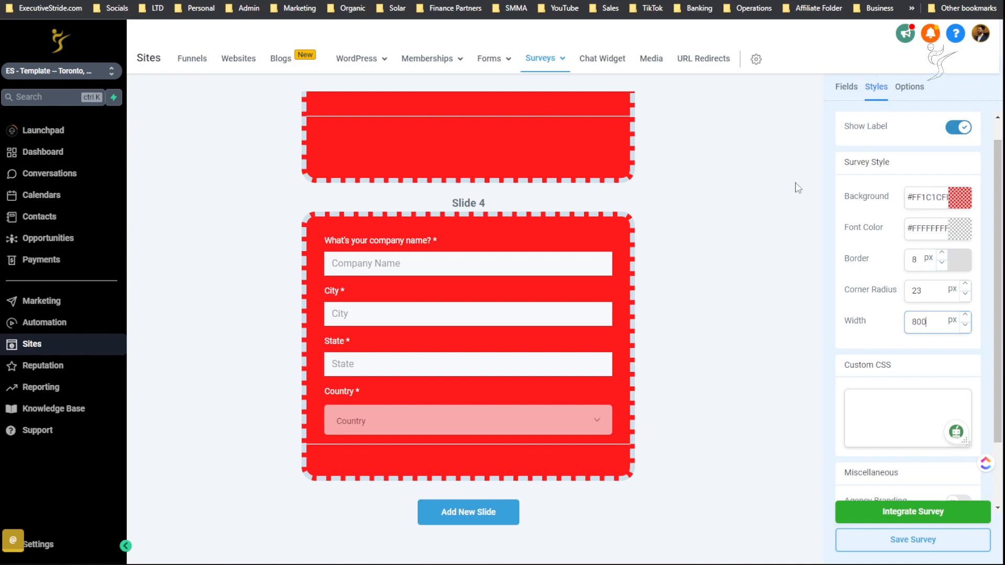
click(862, 230)
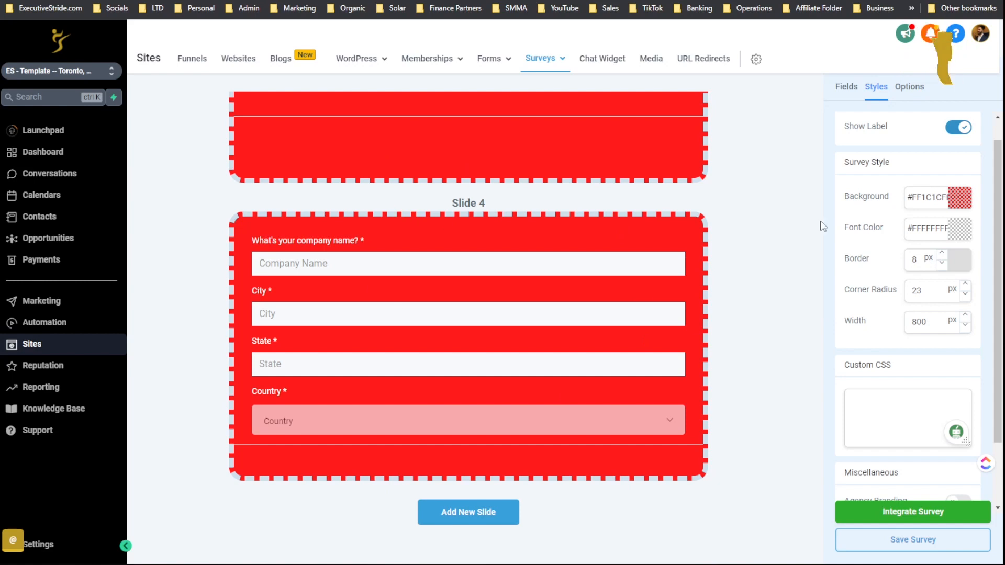
scroll(873, 246, down, 2)
click(905, 343)
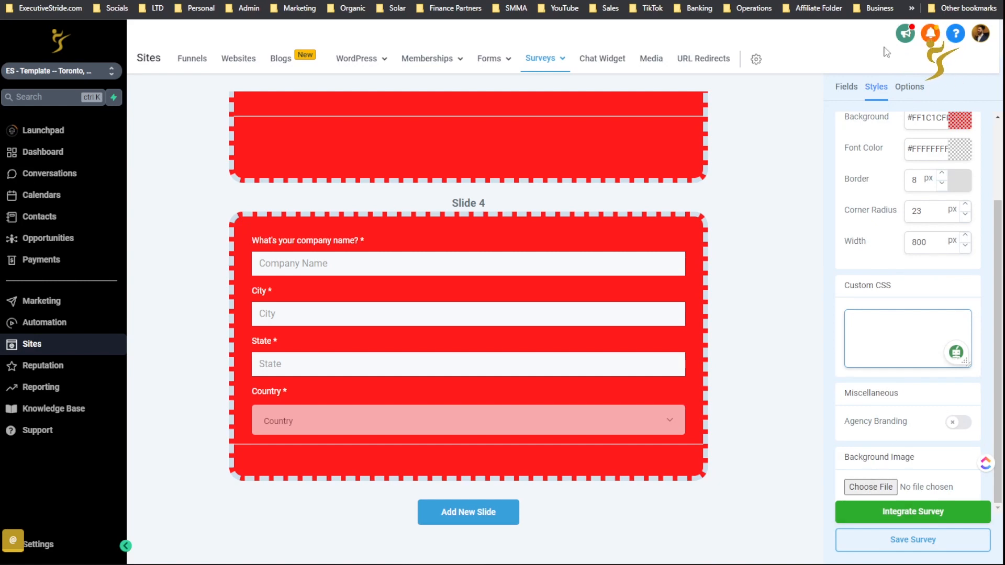
scroll(913, 97, up, 2)
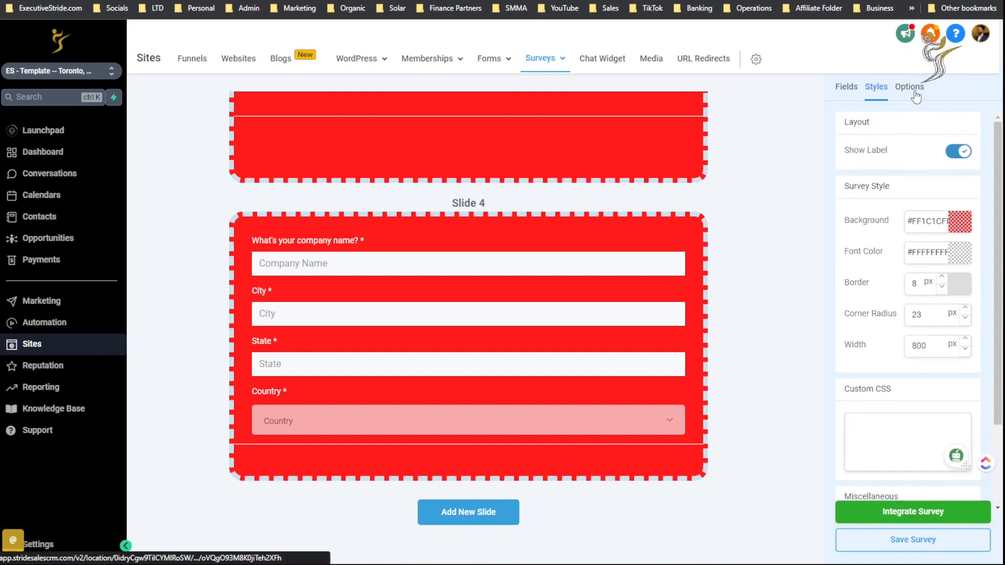
click(915, 87)
scroll(900, 157, up, 5)
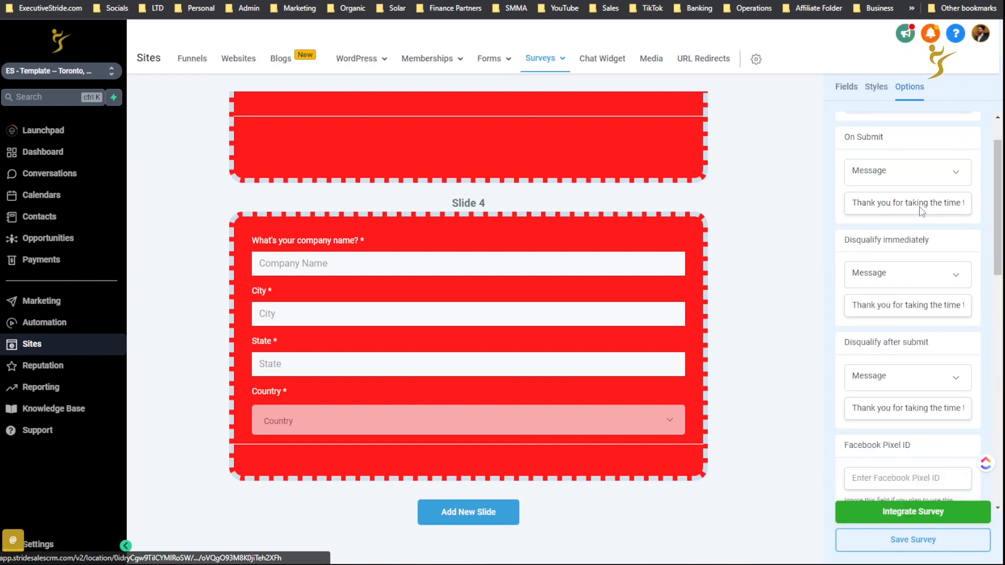
Remove the survey border by setting its width to 0 px in the survey styles
click(871, 89)
drag(922, 283, 904, 290)
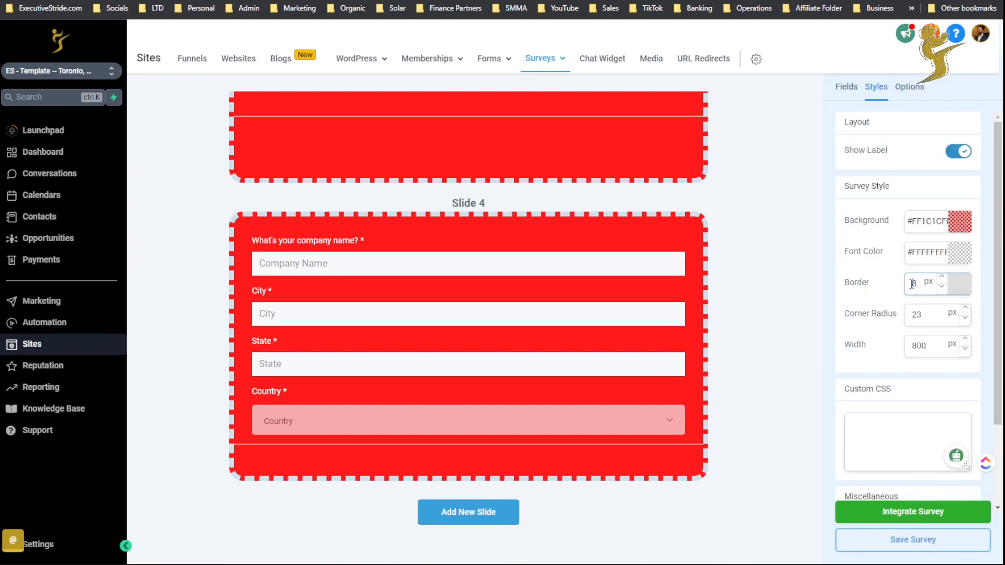
text(0)
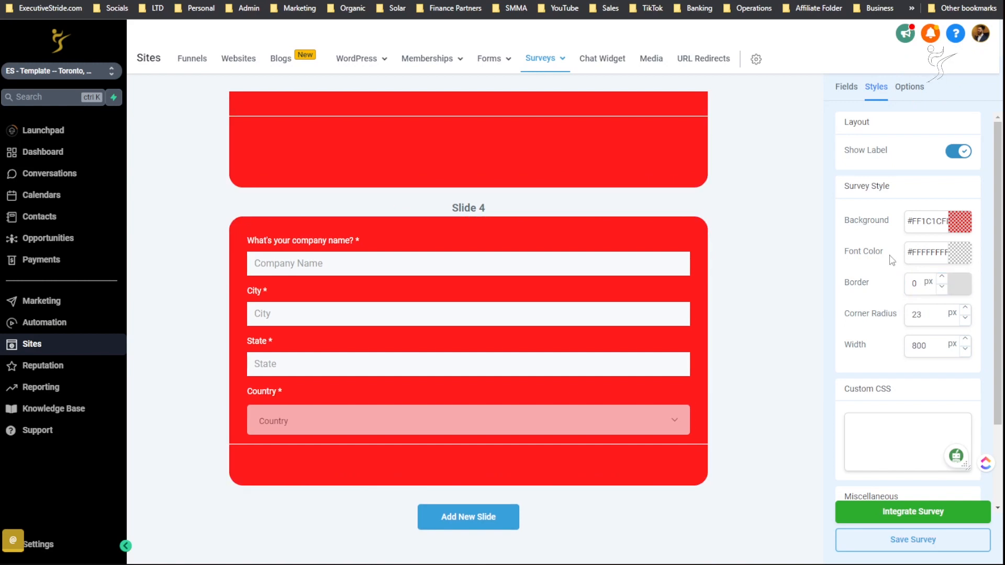
Reduce the survey's corner radius to 13 px
scroll(942, 256, down, 3)
drag(955, 234, 904, 236)
text(0)
double_click(910, 235)
text(13)
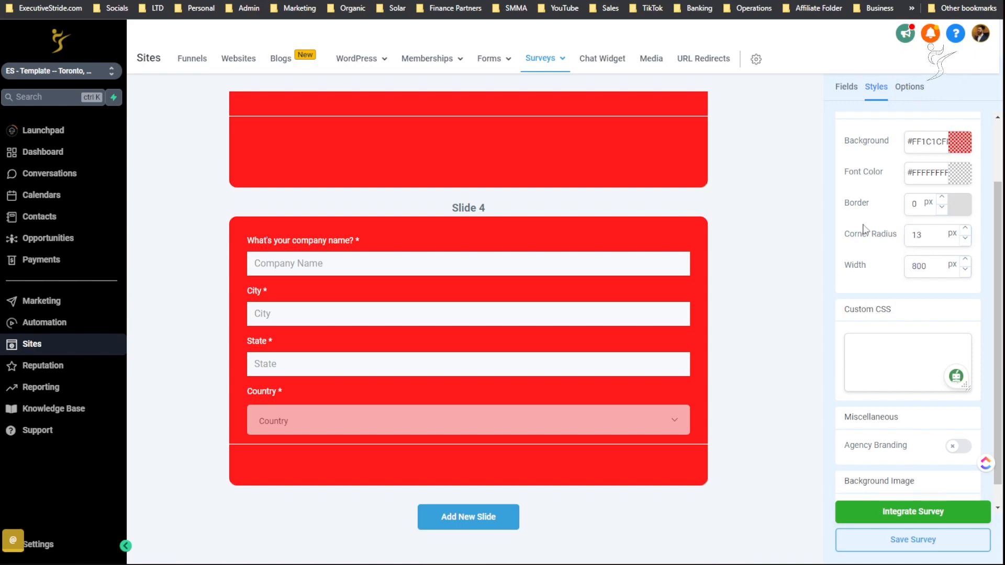
Rename the survey to "test" in the survey options
click(905, 93)
drag(889, 156, 852, 157)
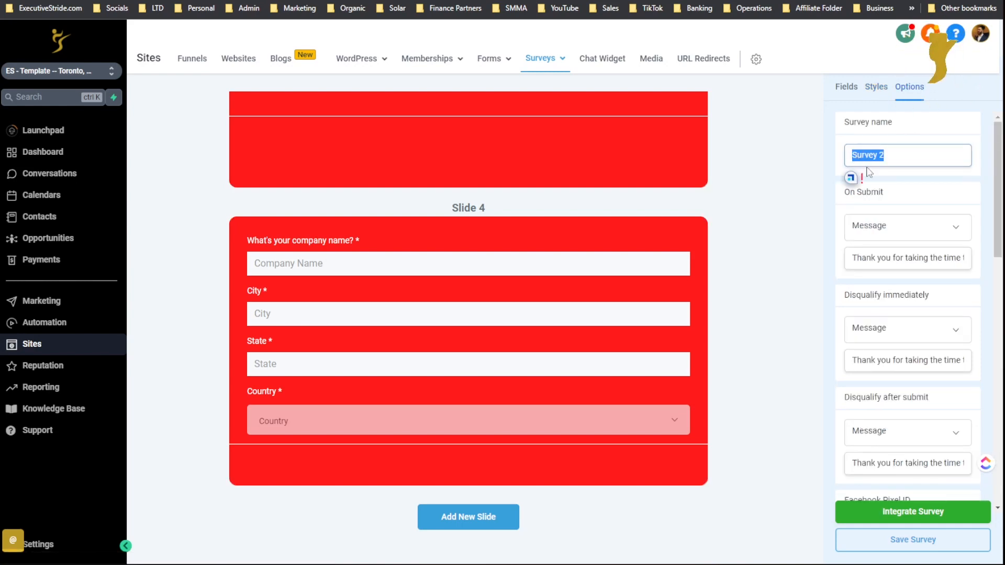
text(test)
Try Open URL as the survey's On Submit action and return it to Message
click(891, 223)
click(891, 223)
click(890, 224)
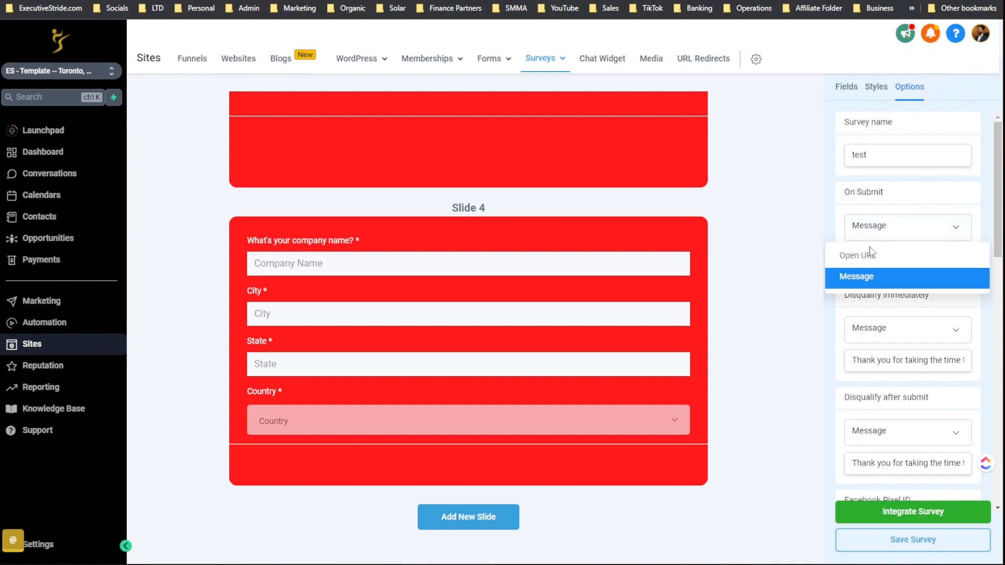
click(871, 255)
click(856, 239)
click(863, 230)
click(862, 260)
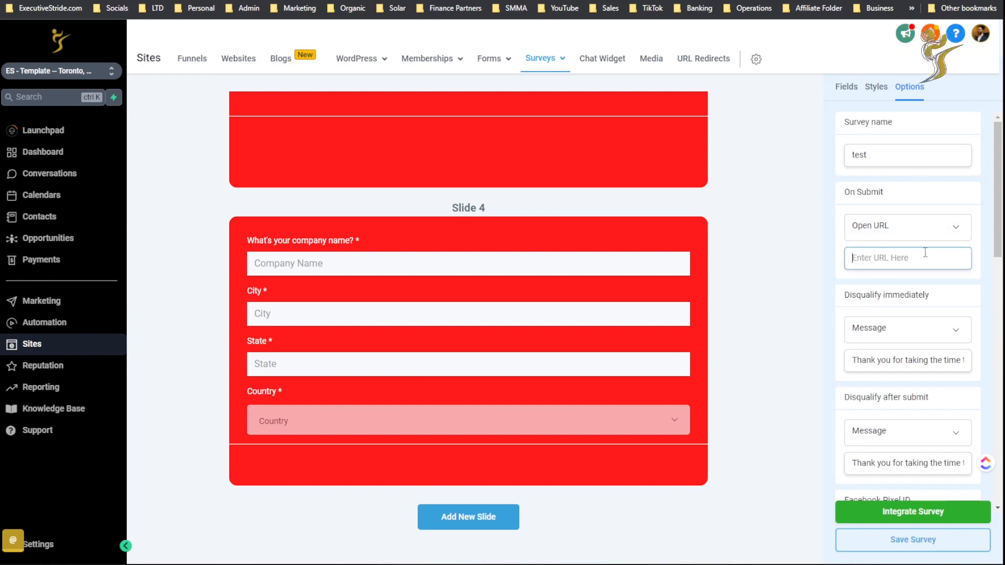
click(933, 227)
click(879, 276)
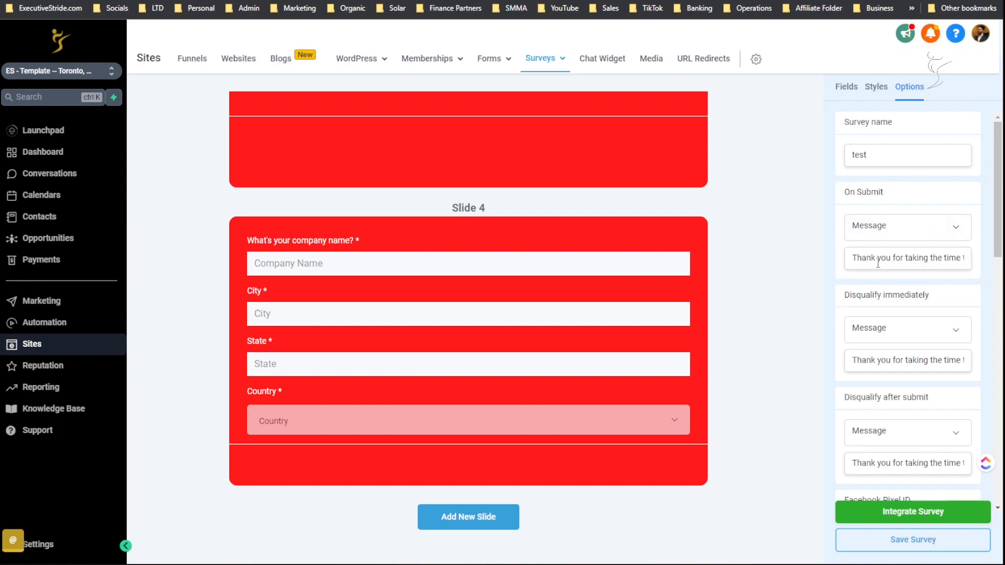
Examine the On Submit message and the available actions for disqualifying respondents immediately
scroll(878, 256, down, 1)
drag(861, 218, 960, 218)
scroll(915, 172, down, 3)
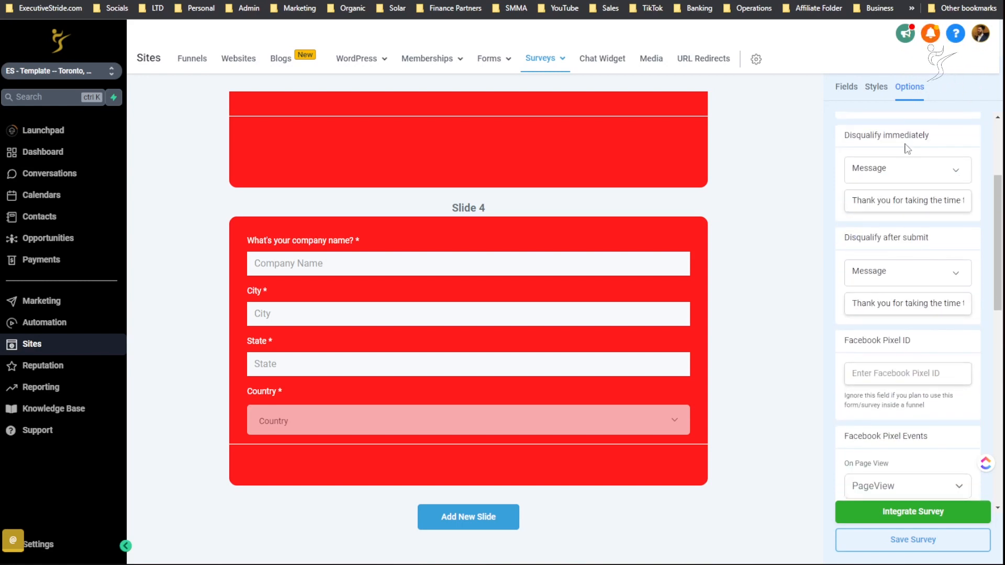
scroll(896, 161, down, 1)
scroll(892, 173, up, 2)
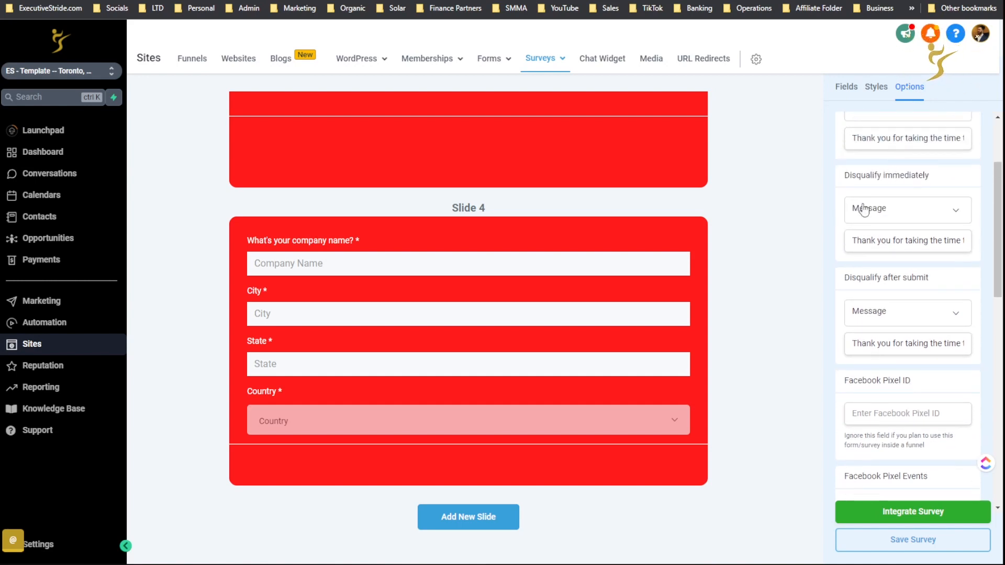
click(871, 211)
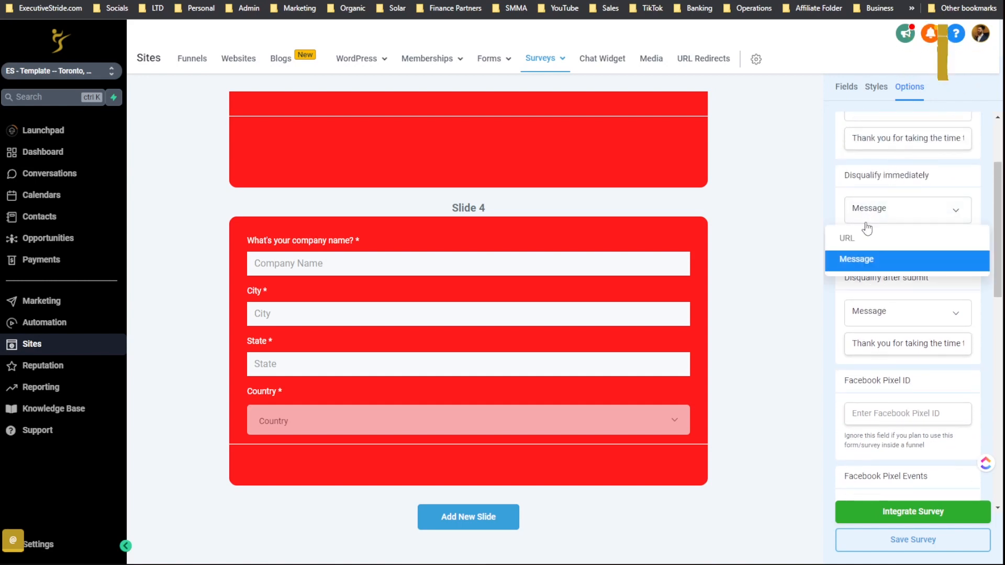
click(856, 260)
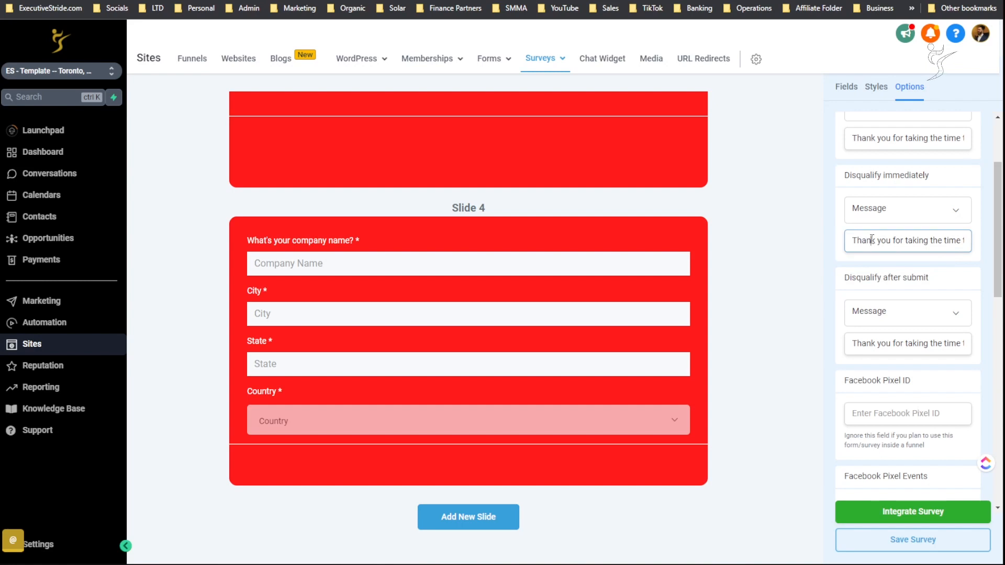
click(877, 212)
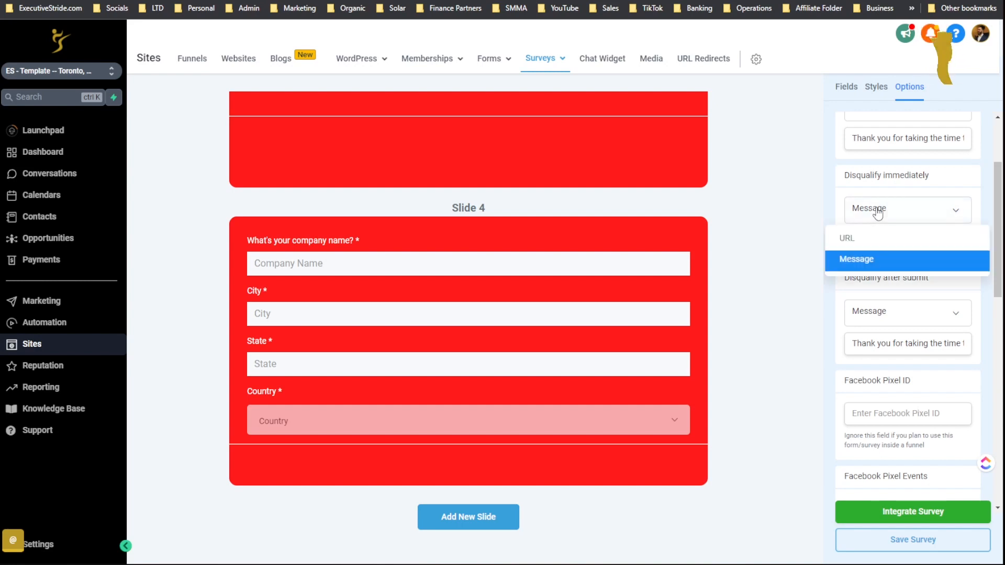
click(879, 169)
Look through the Facebook Pixel events, survey fields settings, navigation toggles and progress bar options
scroll(900, 314, down, 10)
scroll(889, 303, up, 3)
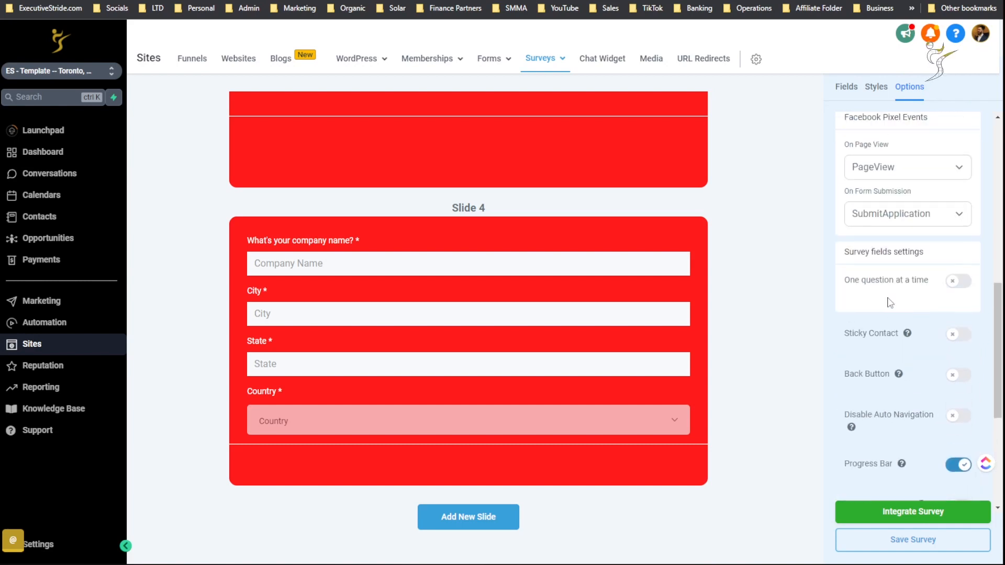
scroll(888, 288, down, 2)
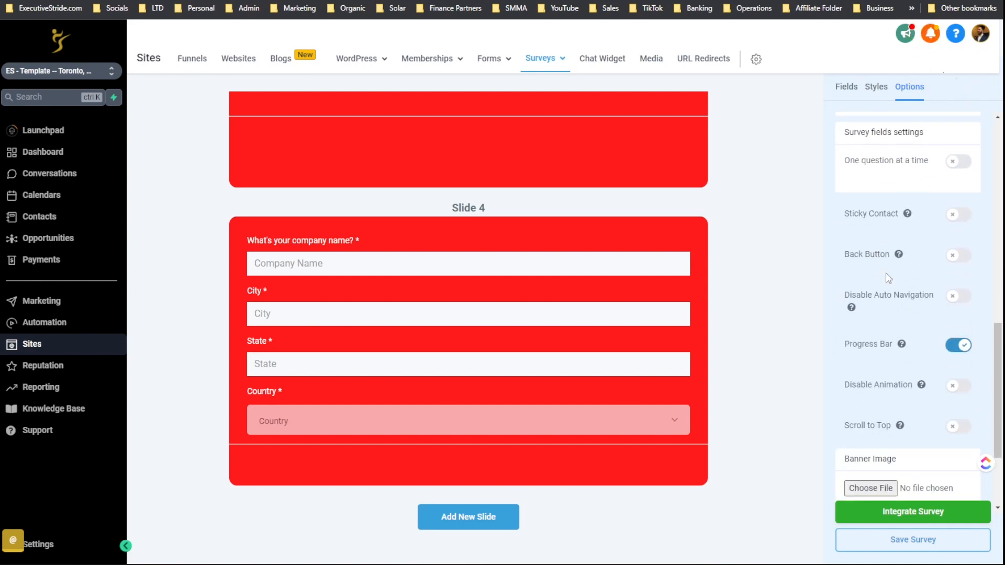
scroll(888, 277, down, 1)
scroll(898, 262, up, 4)
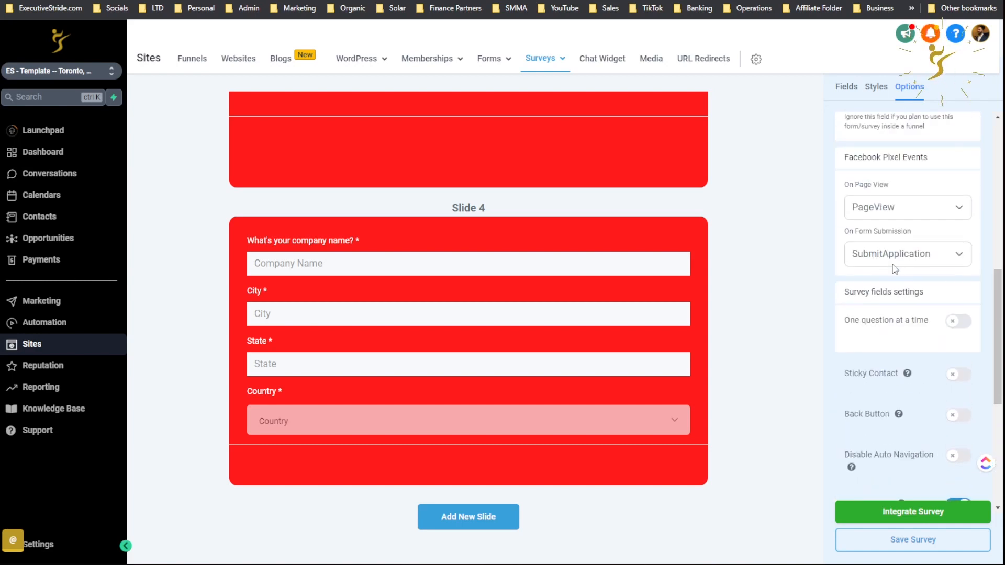
scroll(894, 269, up, 8)
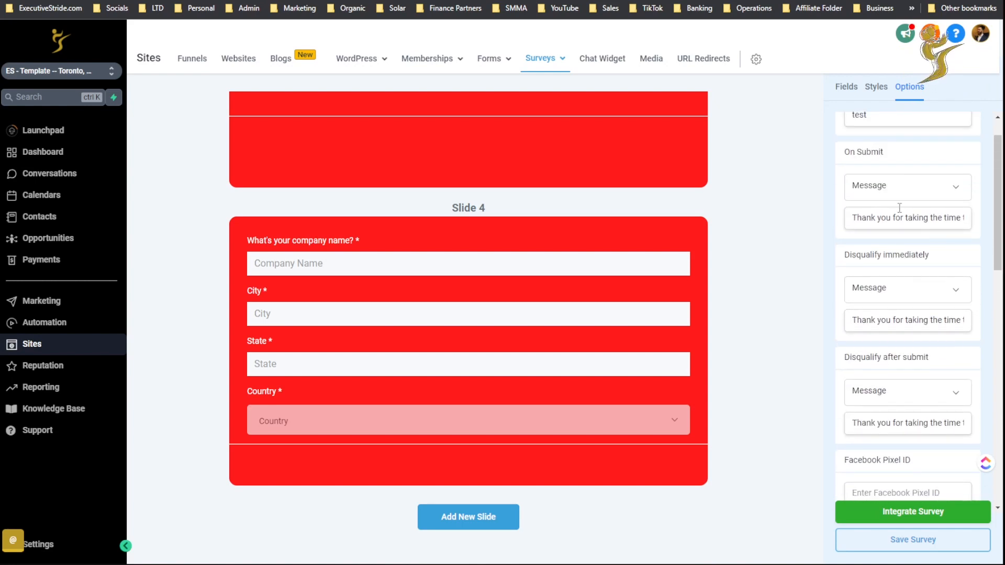
scroll(884, 239, up, 1)
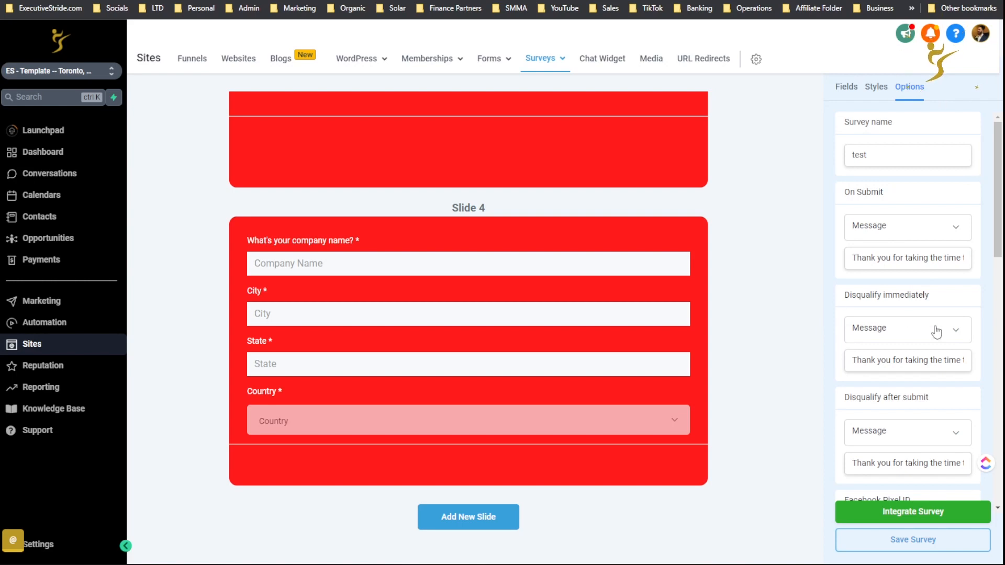
Examine the URL and Message choices for Disqualify immediately and read the full disqualification message
click(888, 326)
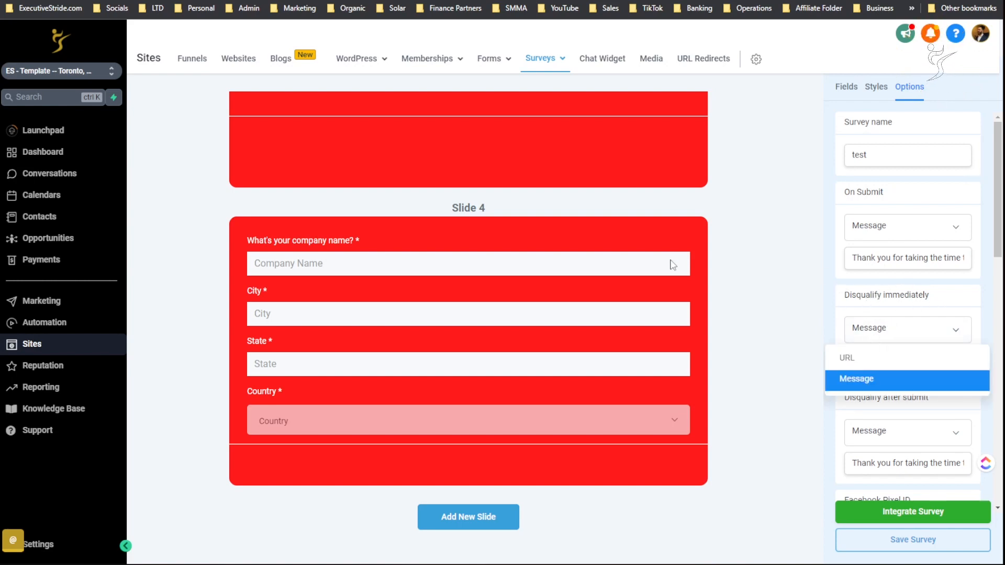
scroll(730, 236, up, 10)
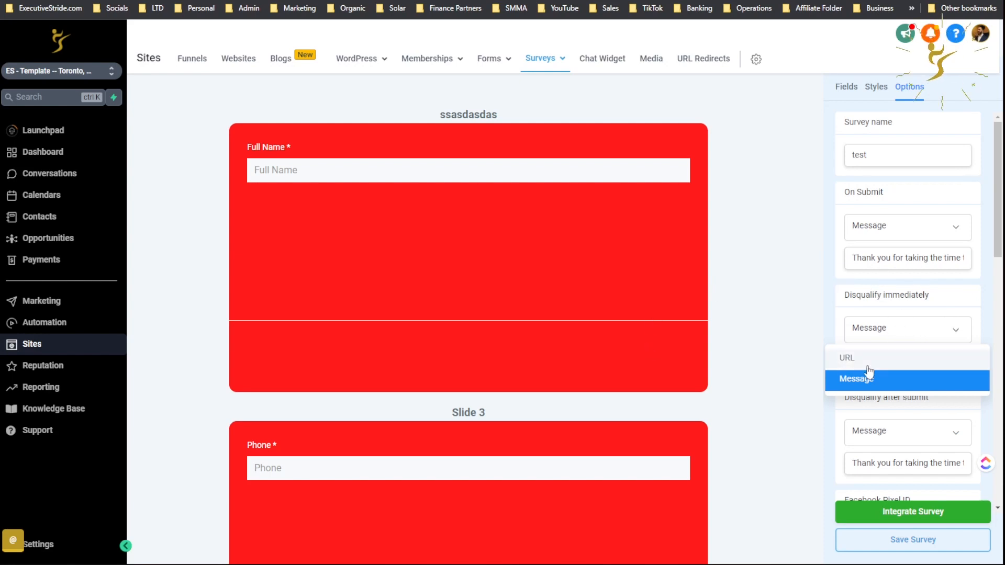
click(870, 388)
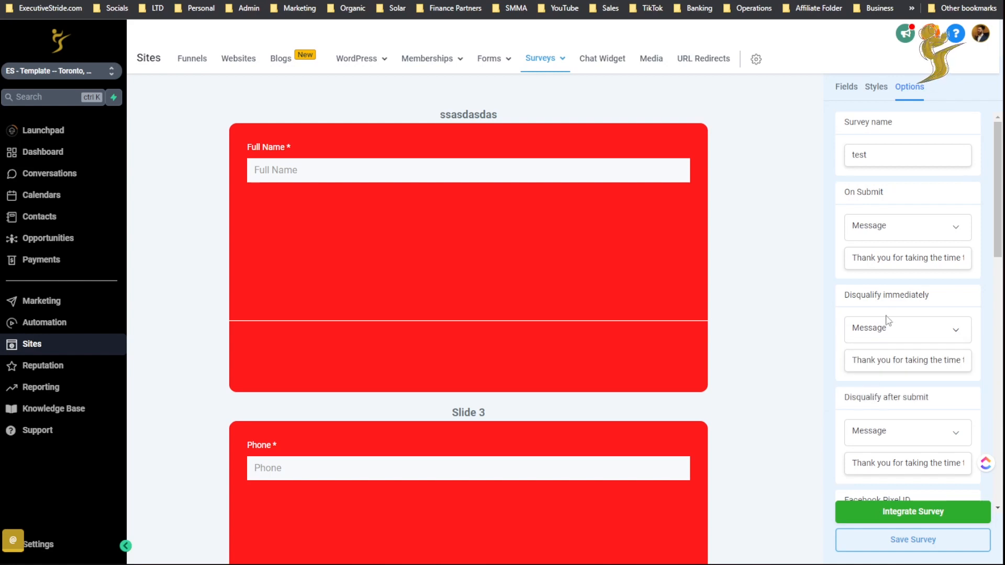
click(881, 335)
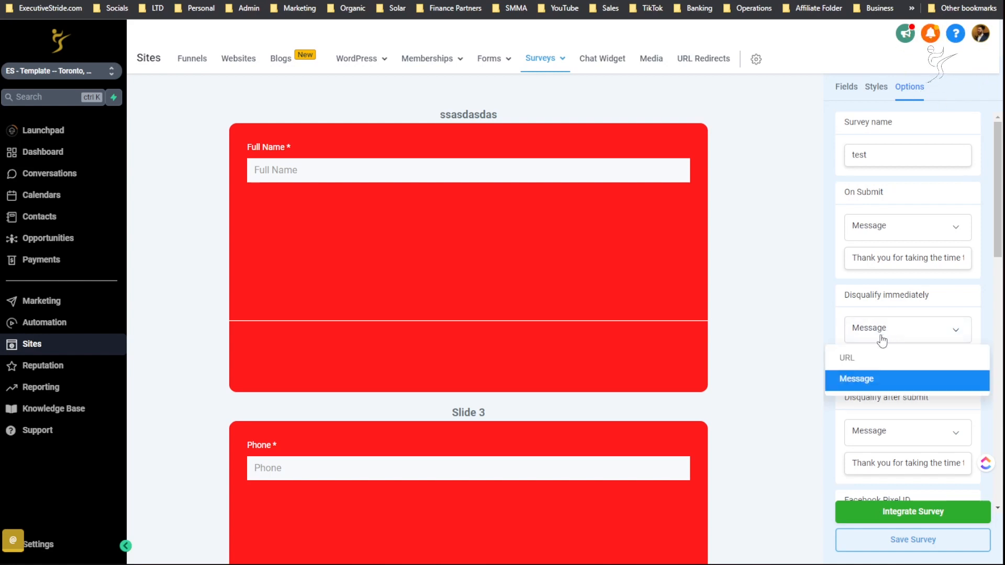
click(940, 296)
click(881, 335)
click(884, 336)
drag(858, 362, 965, 359)
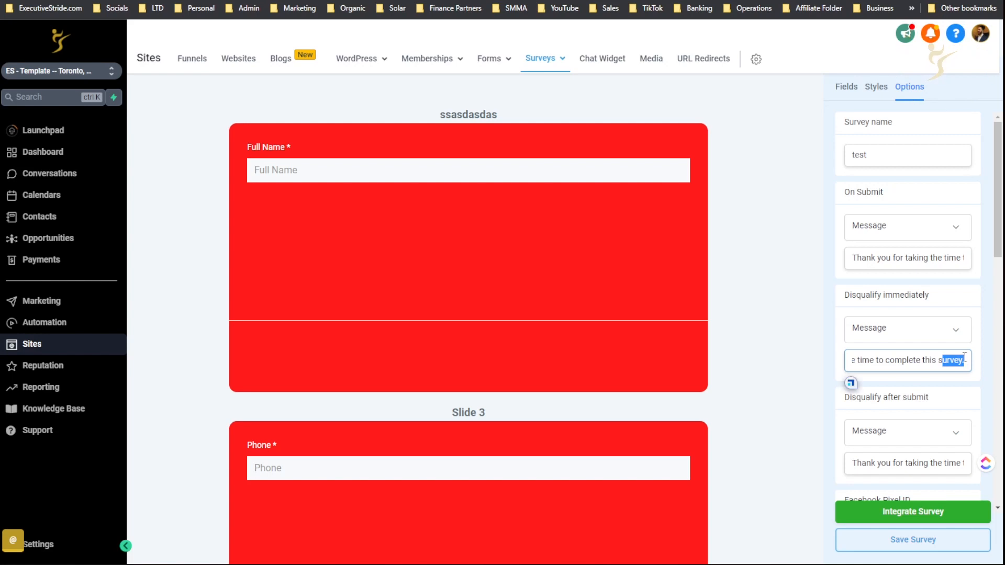
click(884, 328)
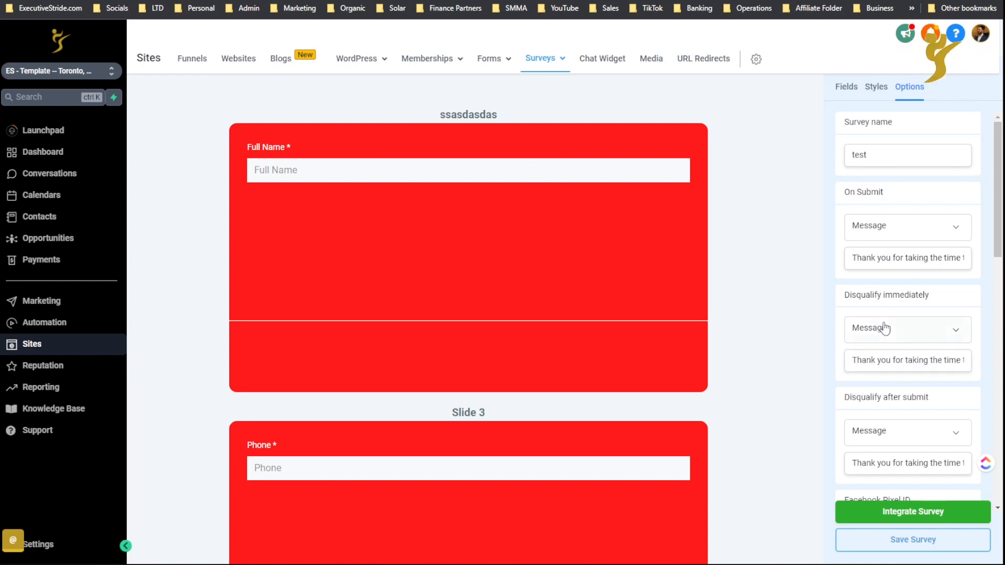
click(908, 293)
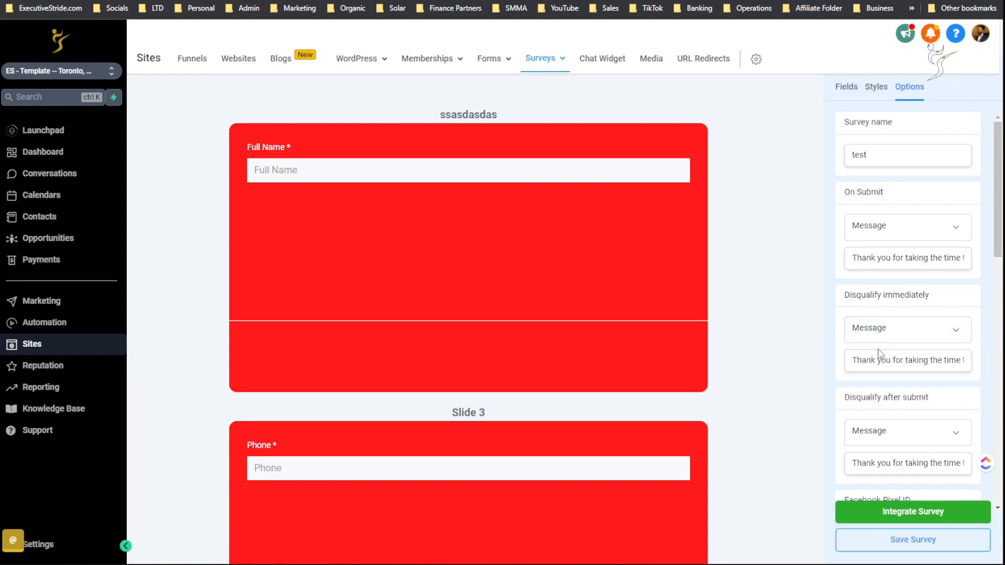
Set the Disqualify immediately action to URL, leaving the URL field empty
click(868, 334)
click(864, 358)
drag(850, 295, 928, 296)
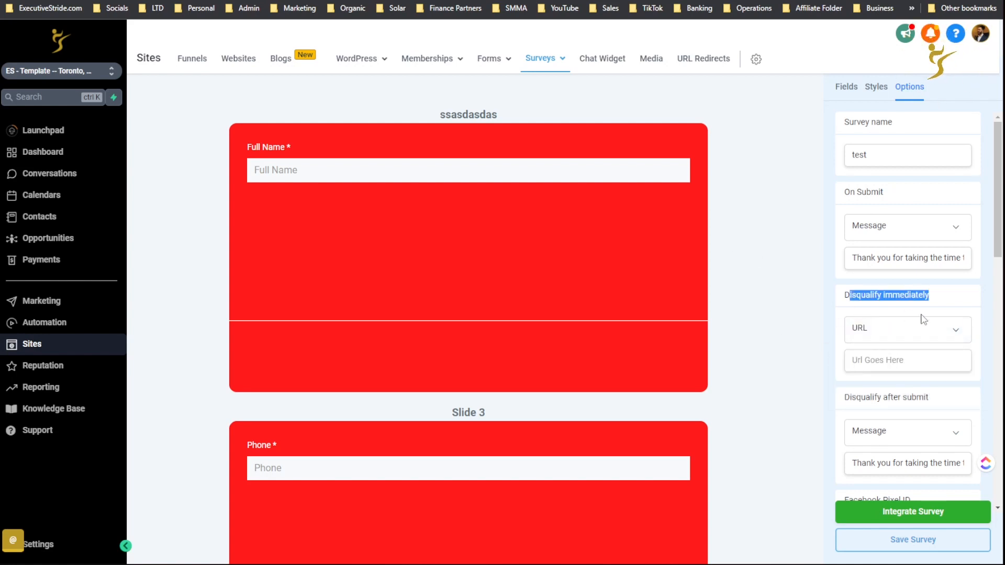
click(895, 296)
click(865, 366)
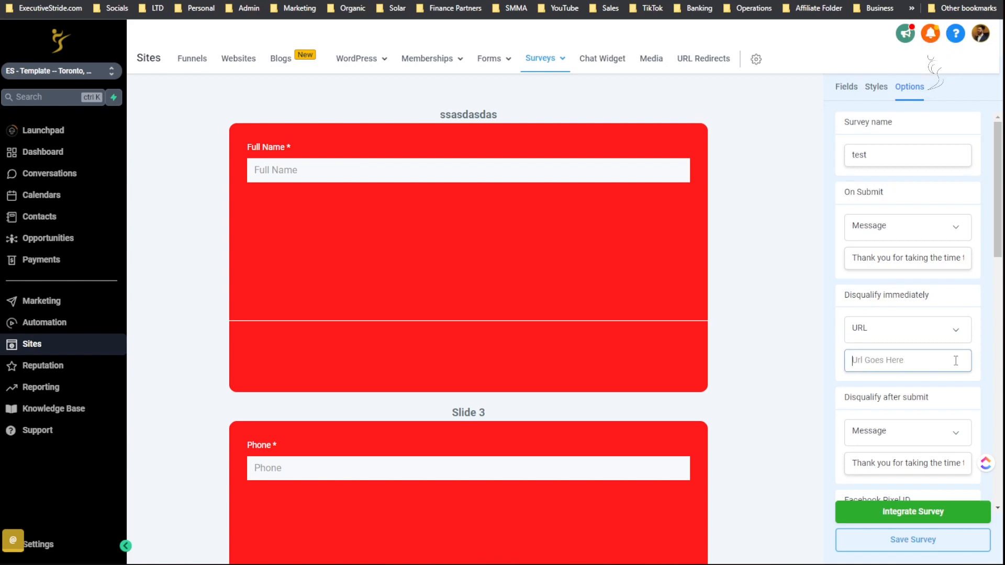
scroll(955, 361, down, 5)
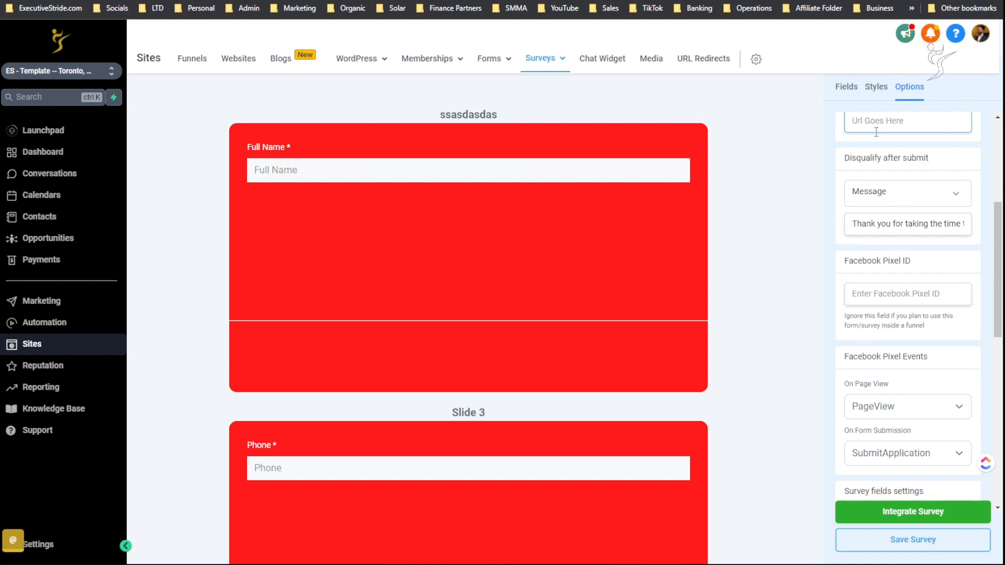
Examine the URL and Message choices for Disqualify after submit and its message field
drag(861, 158, 916, 159)
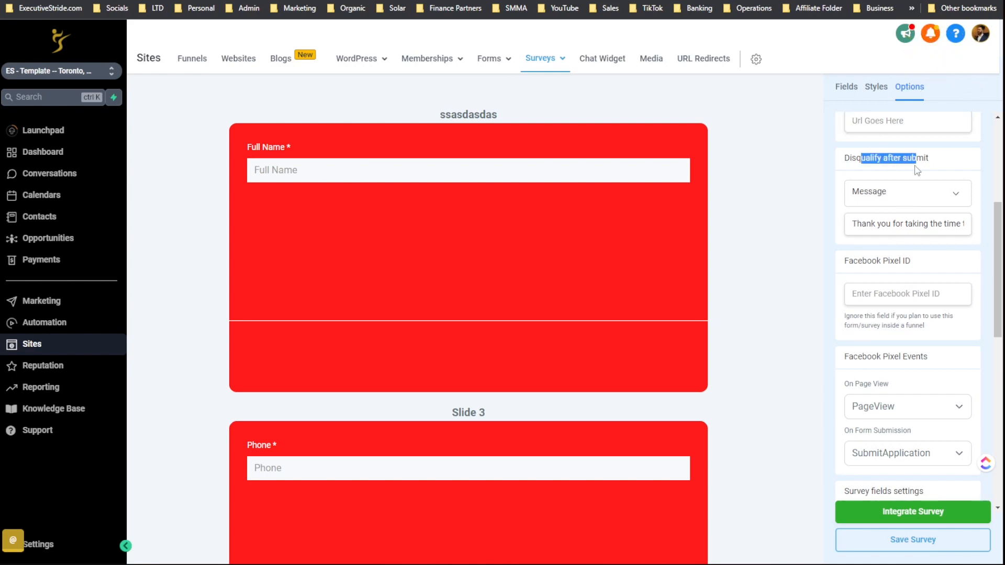
click(911, 200)
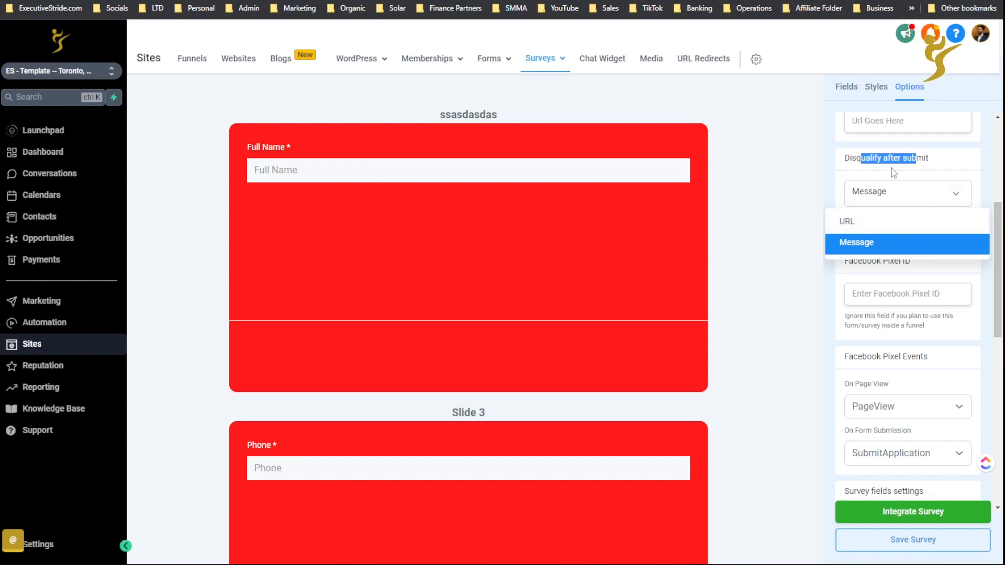
click(891, 169)
click(906, 223)
Set the Disqualify immediately action to Message
scroll(908, 215, up, 4)
drag(899, 254, 873, 278)
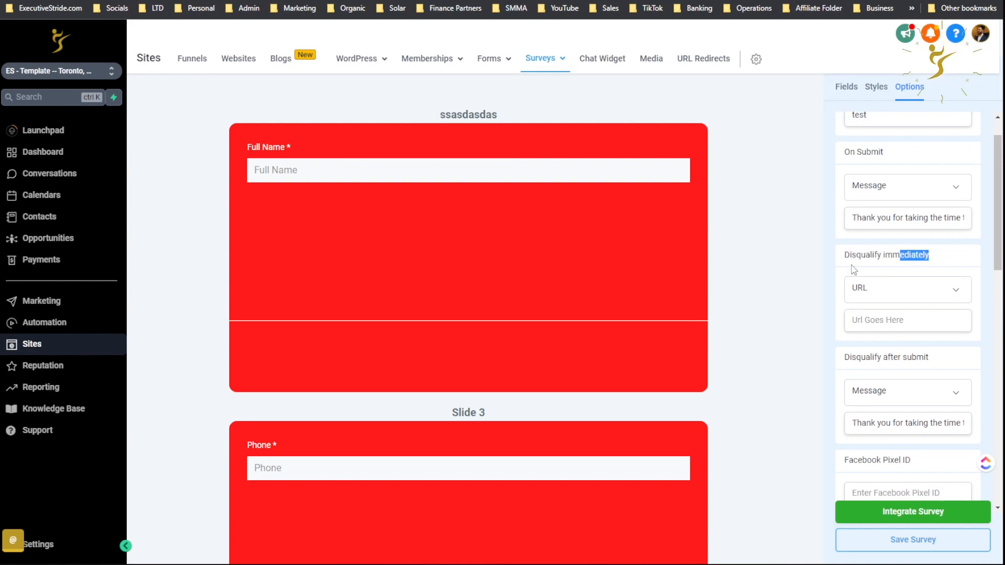
mouse_move(861, 366)
mouse_down()
mouse_move(910, 358)
mouse_move(931, 370)
mouse_move(878, 348)
mouse_move(870, 358)
mouse_up()
click(911, 290)
click(907, 337)
Examine the Facebook Pixel ID field and read its note about using the survey inside a funnel
scroll(910, 314, down, 2)
scroll(914, 281, down, 1)
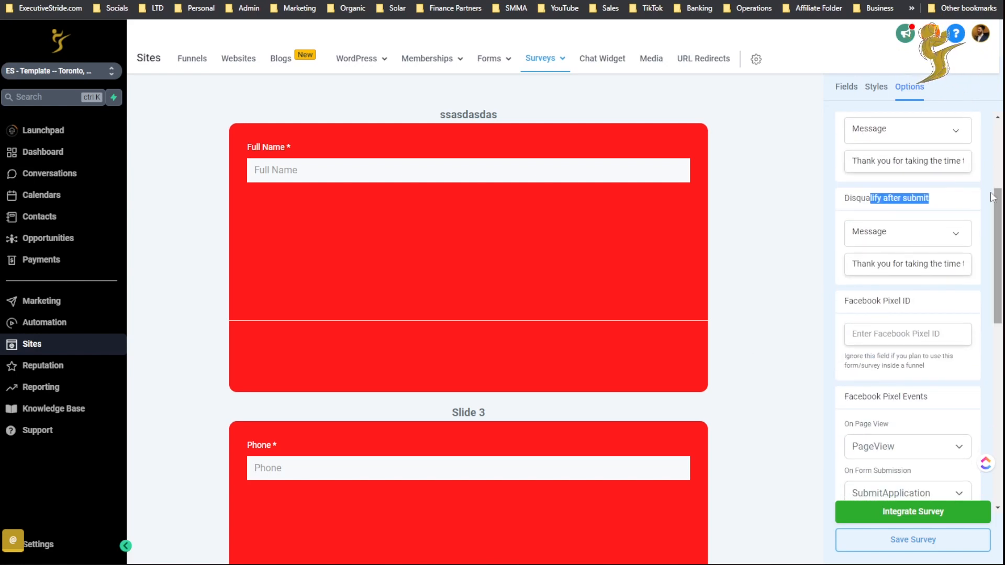
scroll(926, 175, down, 2)
click(876, 249)
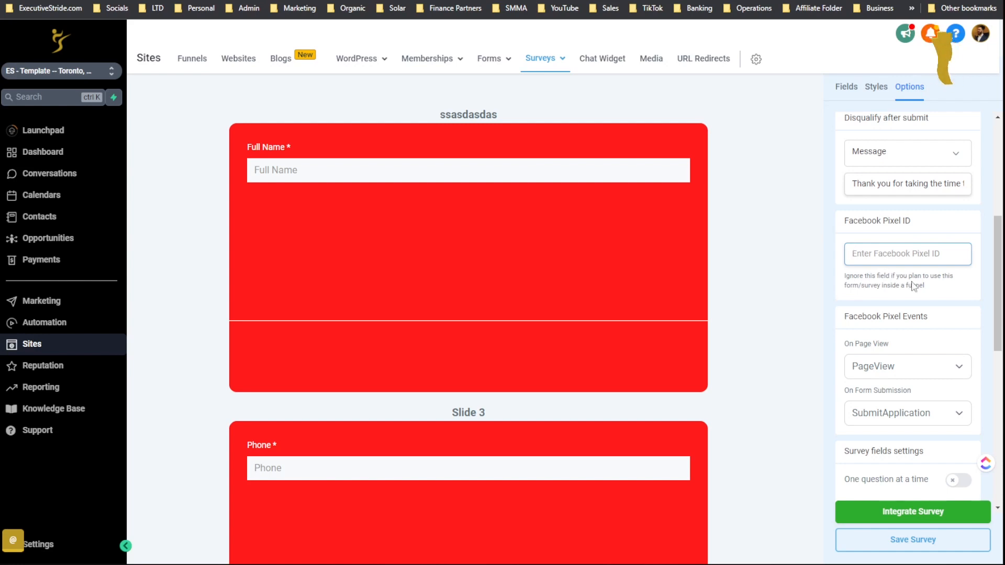
scroll(902, 285, down, 3)
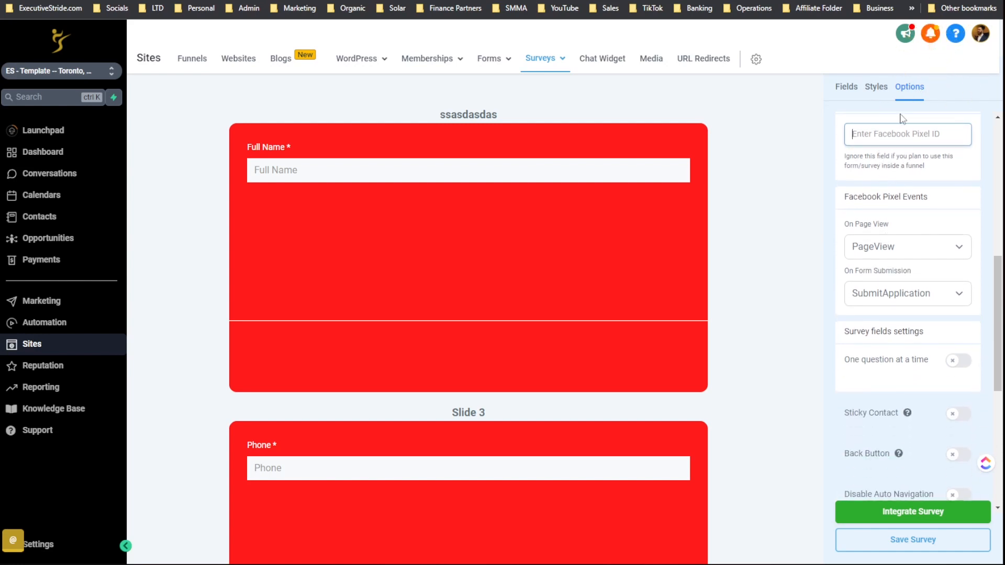
scroll(910, 146, down, 2)
scroll(910, 151, up, 2)
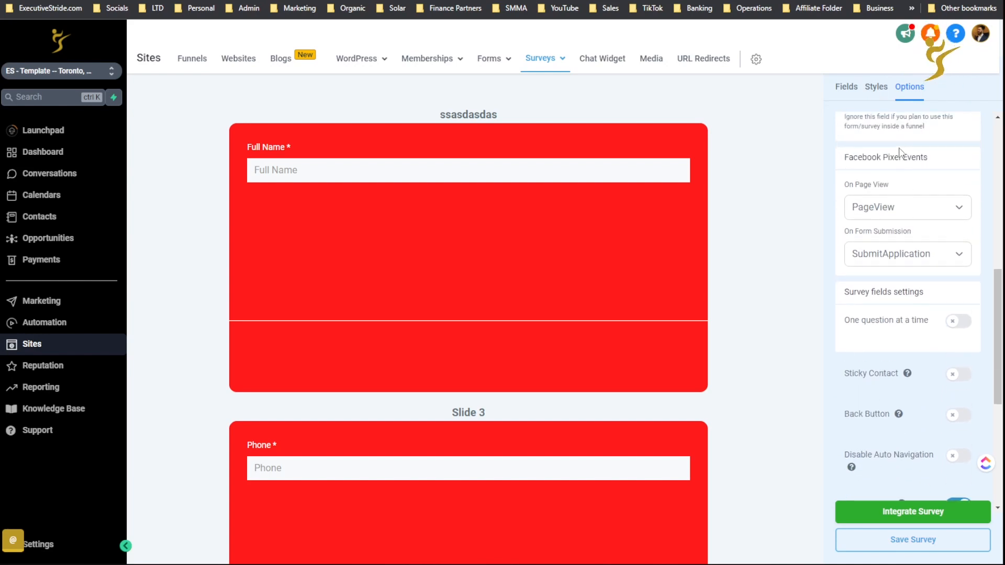
drag(844, 156, 916, 166)
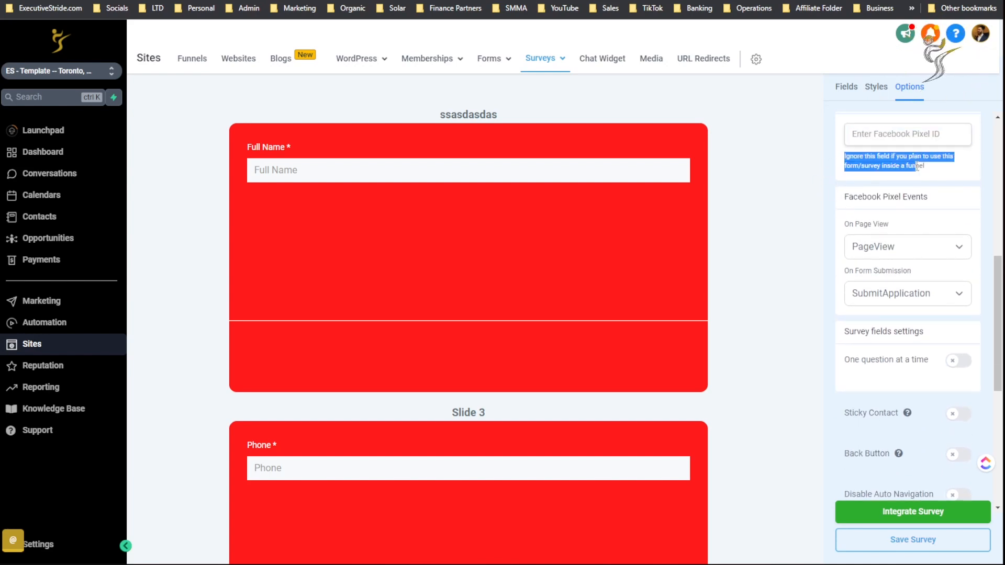
scroll(924, 178, down, 3)
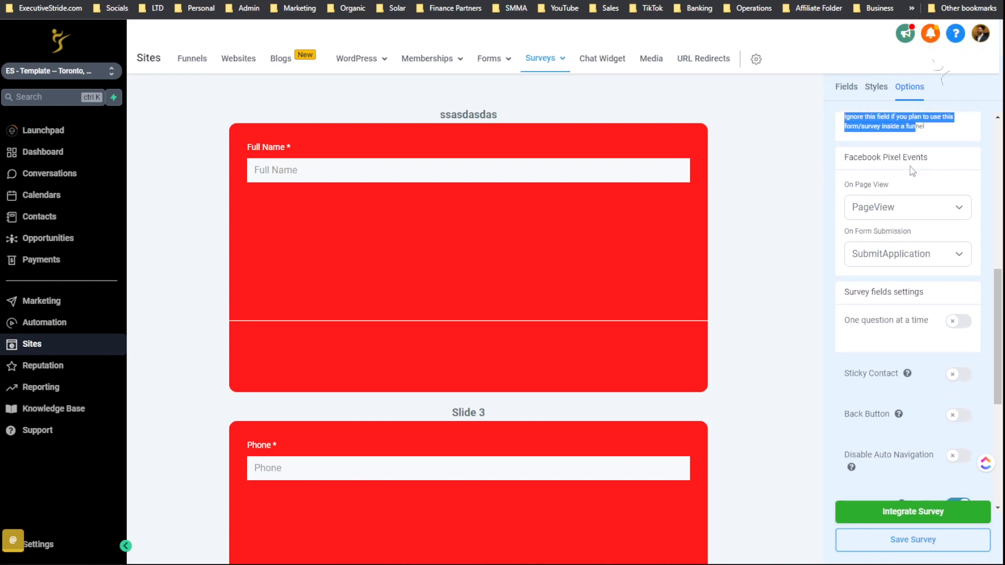
scroll(928, 147, up, 1)
scroll(929, 141, up, 2)
scroll(935, 110, down, 2)
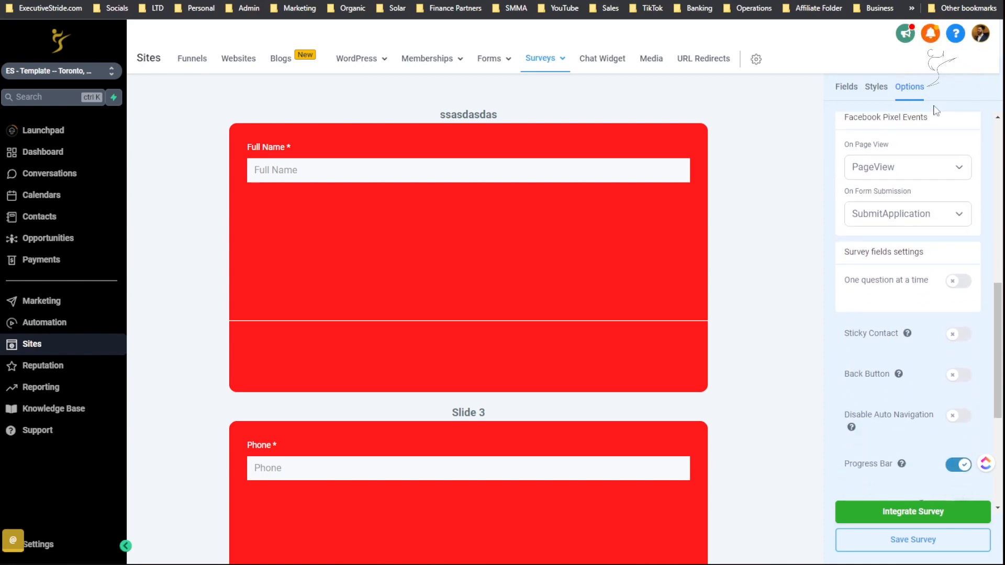
Examine the Facebook Pixel events available for On Page View and On Form Submission
click(907, 177)
click(881, 145)
click(885, 165)
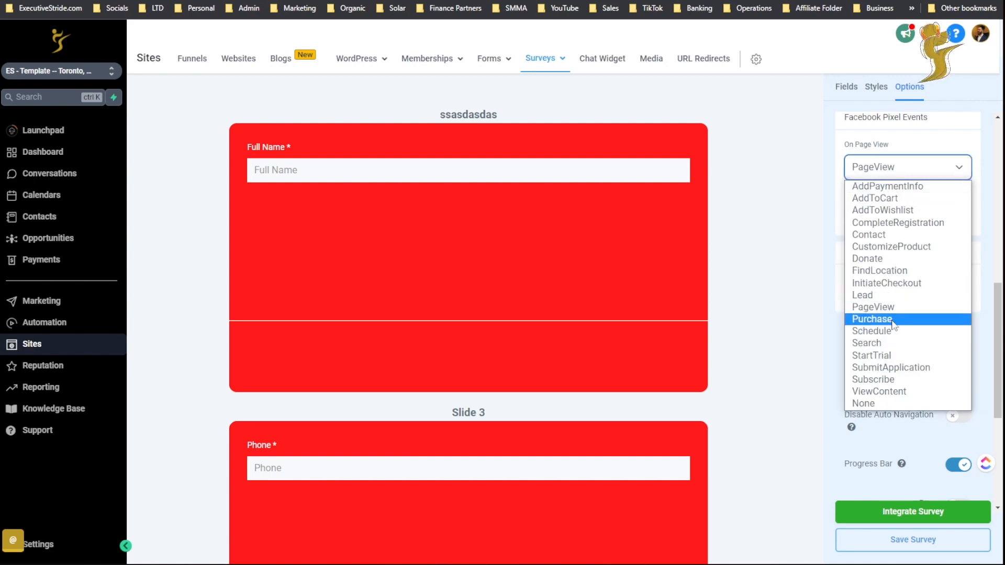
click(958, 130)
click(930, 216)
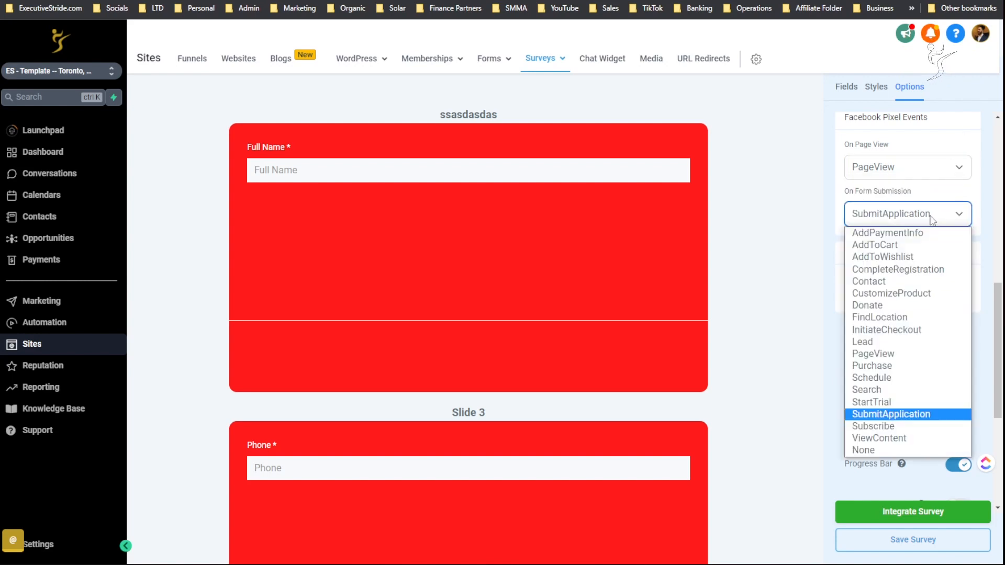
click(930, 220)
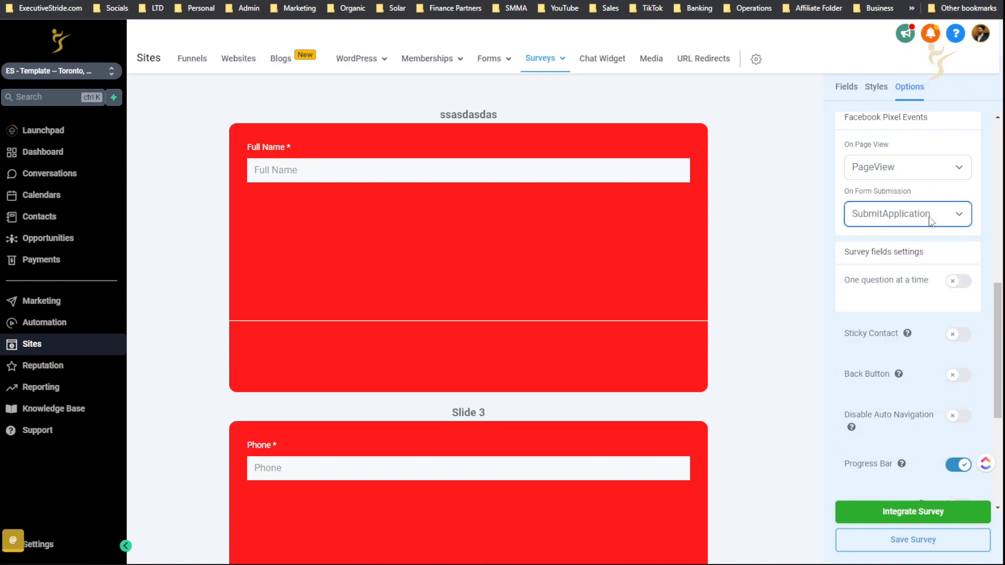
Try One question at a time in the survey fields settings, leaving it off after comparing the slide layouts
scroll(936, 237, down, 1)
drag(861, 212, 921, 228)
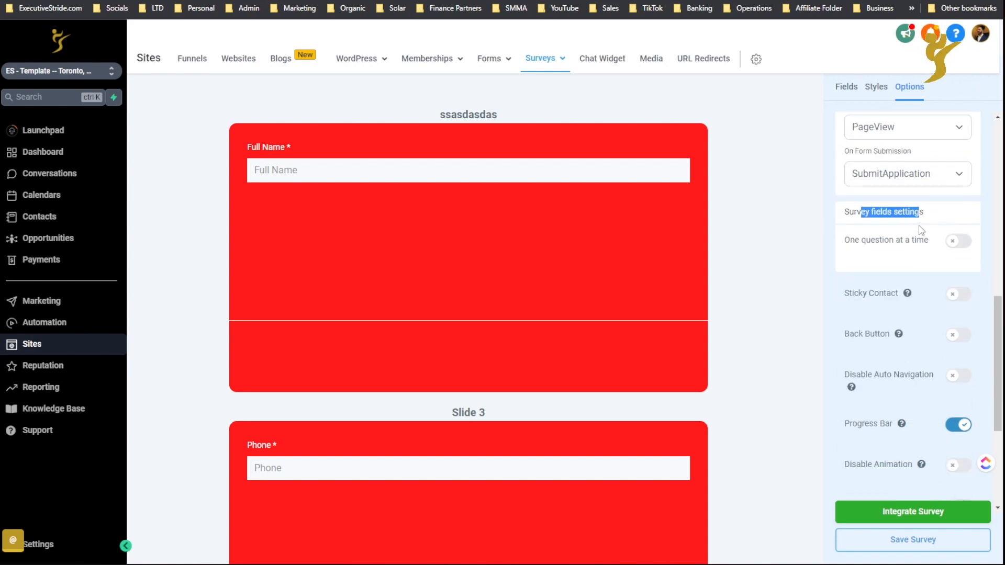
click(957, 242)
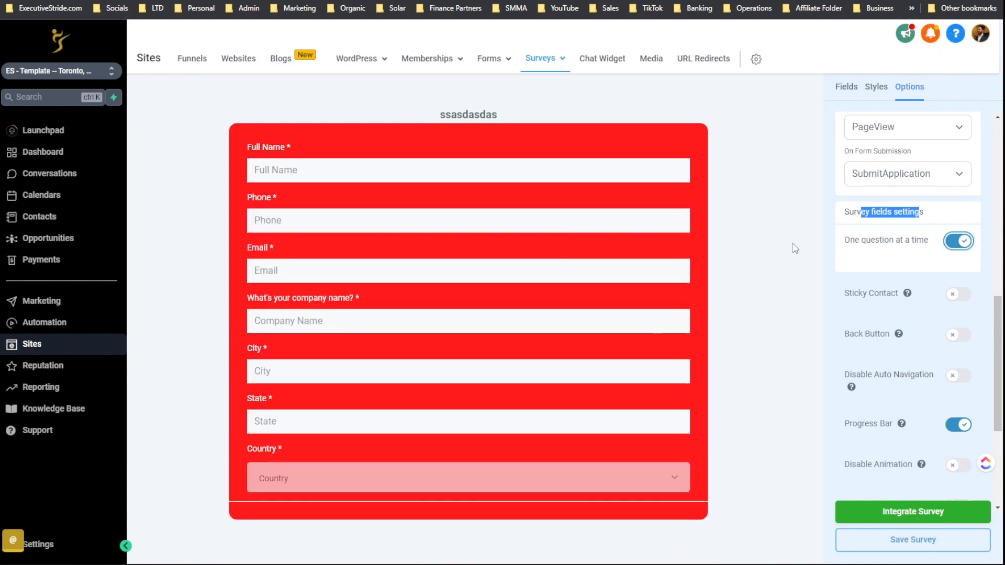
click(956, 241)
click(955, 241)
click(956, 242)
click(955, 242)
click(956, 241)
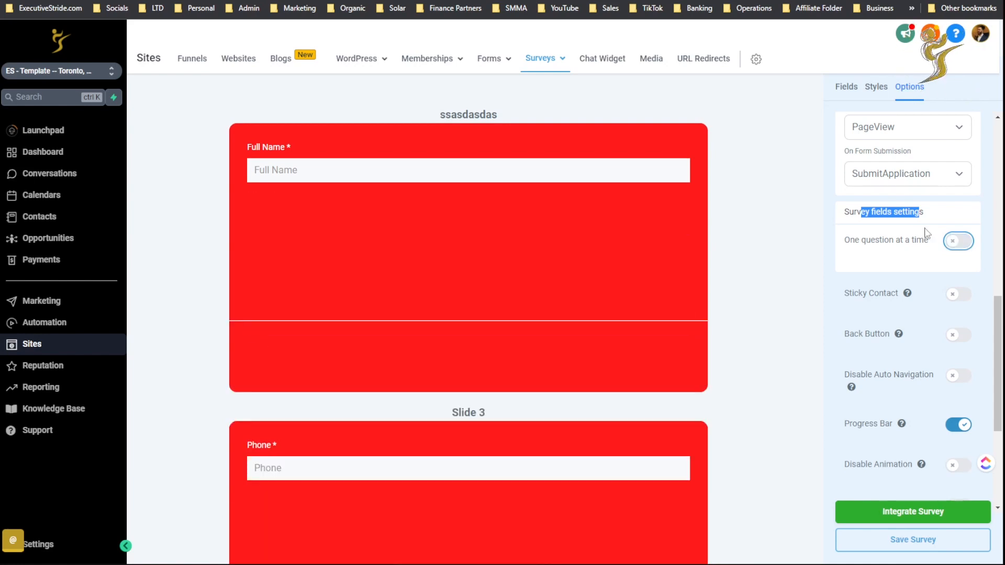
Enable Sticky Contact and check its help explanation
scroll(918, 293, down, 1)
scroll(918, 293, down, 1)
click(953, 207)
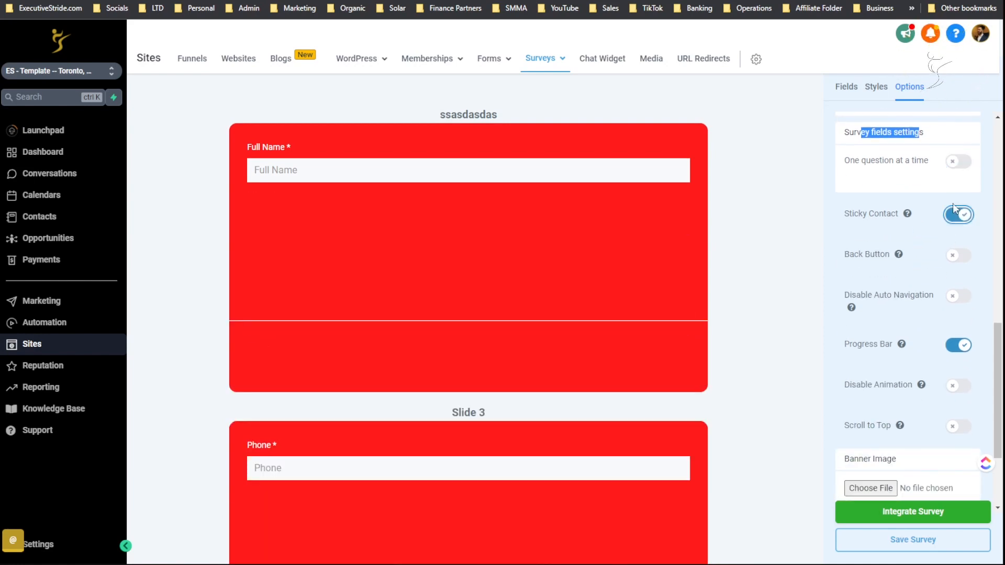
click(906, 214)
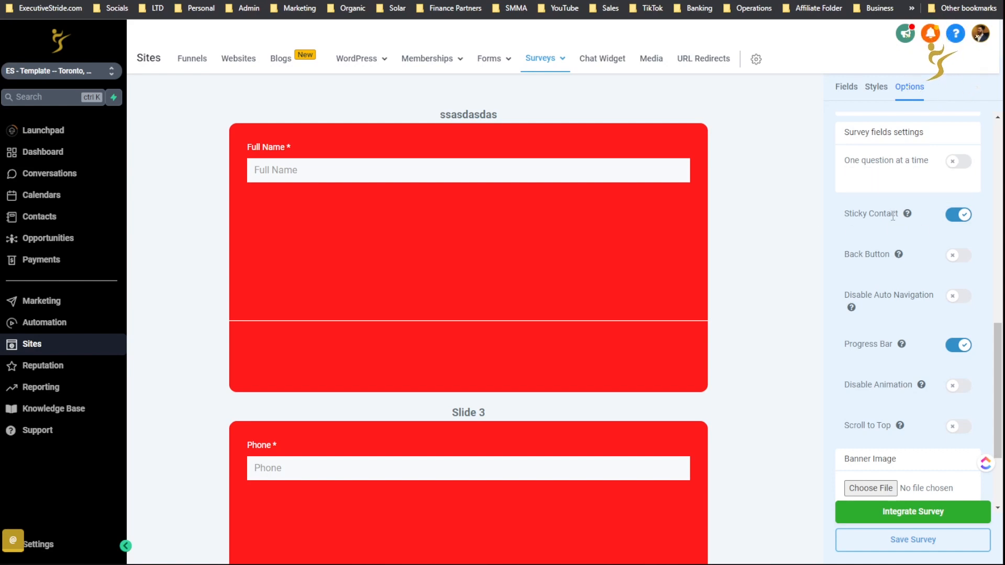
Read the Back Button explanation, and switch the option on and off again
mouse_move(896, 257)
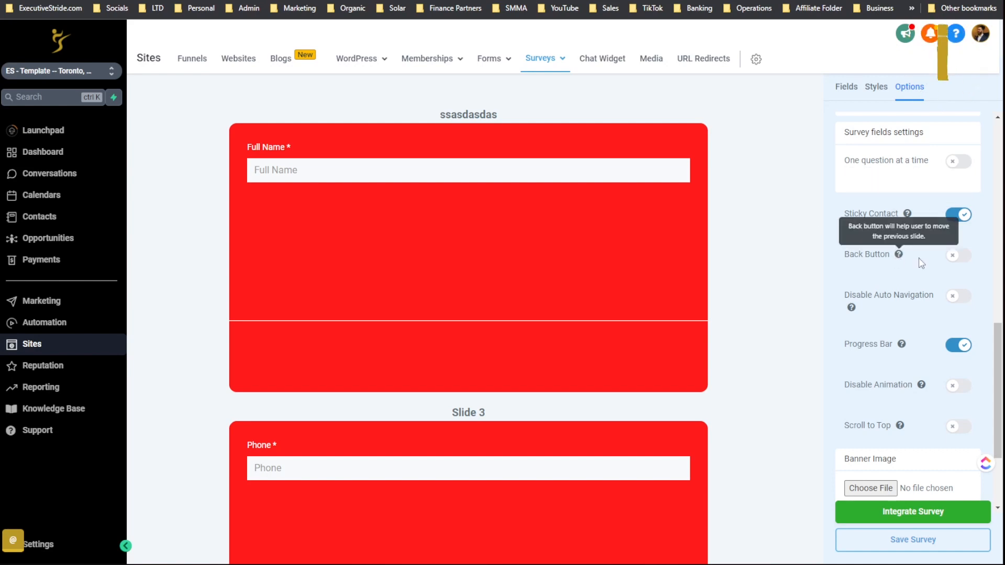
click(964, 256)
click(956, 256)
Read the Disable Auto Navigation explanation and look through the survey slides down to Slide 4
scroll(920, 288, down, 1)
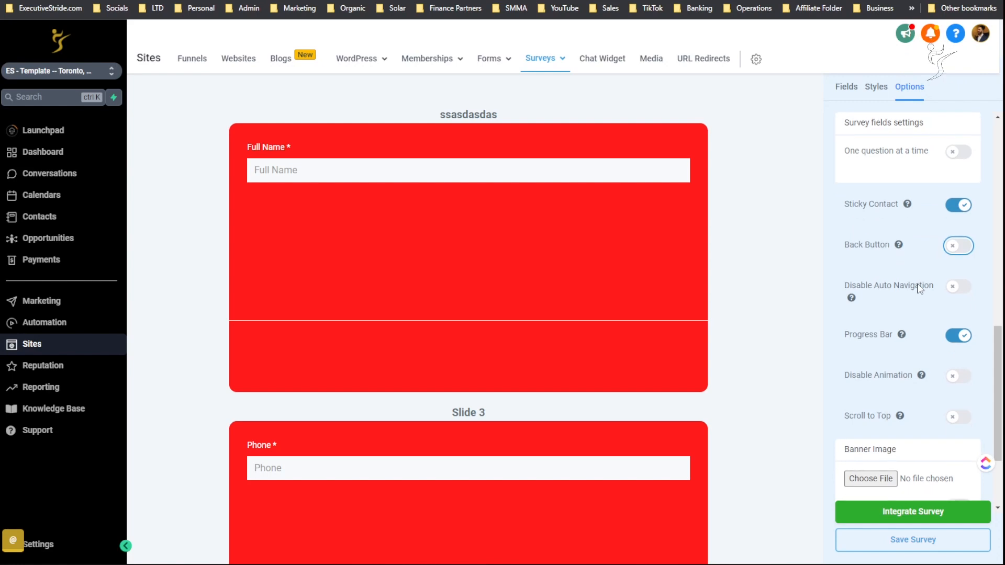
scroll(919, 288, down, 2)
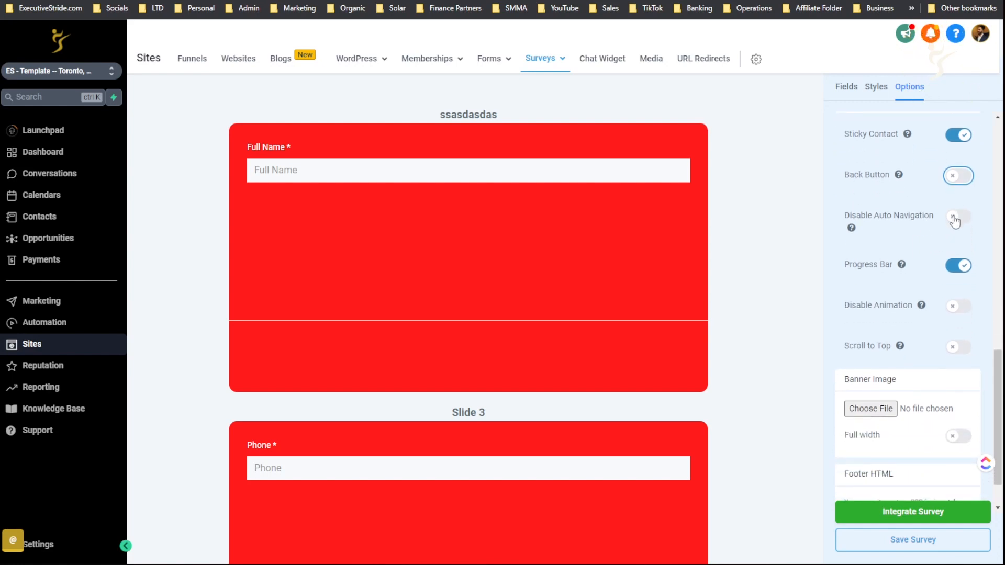
click(851, 228)
scroll(590, 327, down, 4)
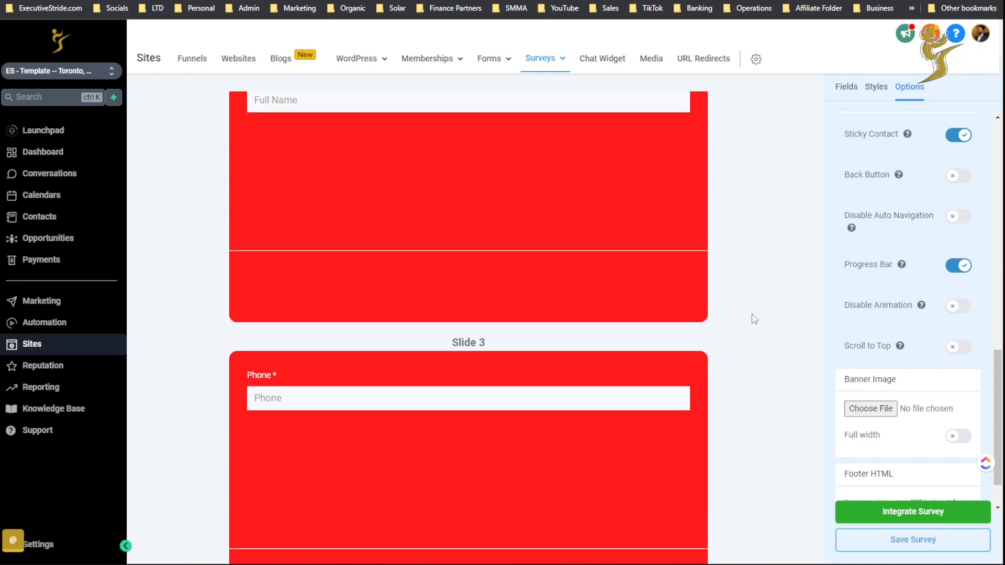
scroll(556, 302, down, 11)
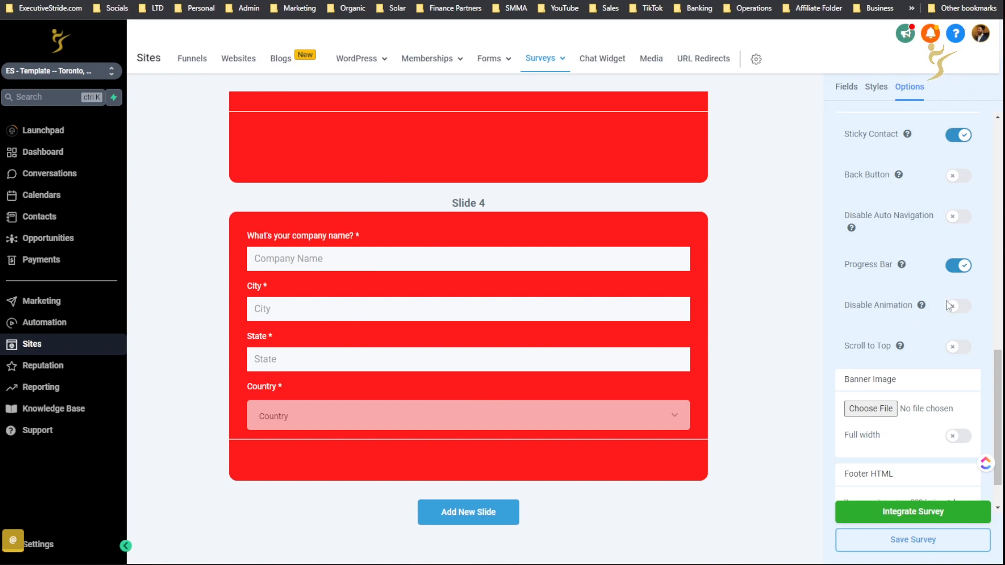
Toggle Progress Bar and Disable Animation, returning each option to its original setting
click(952, 267)
click(952, 267)
mouse_move(920, 307)
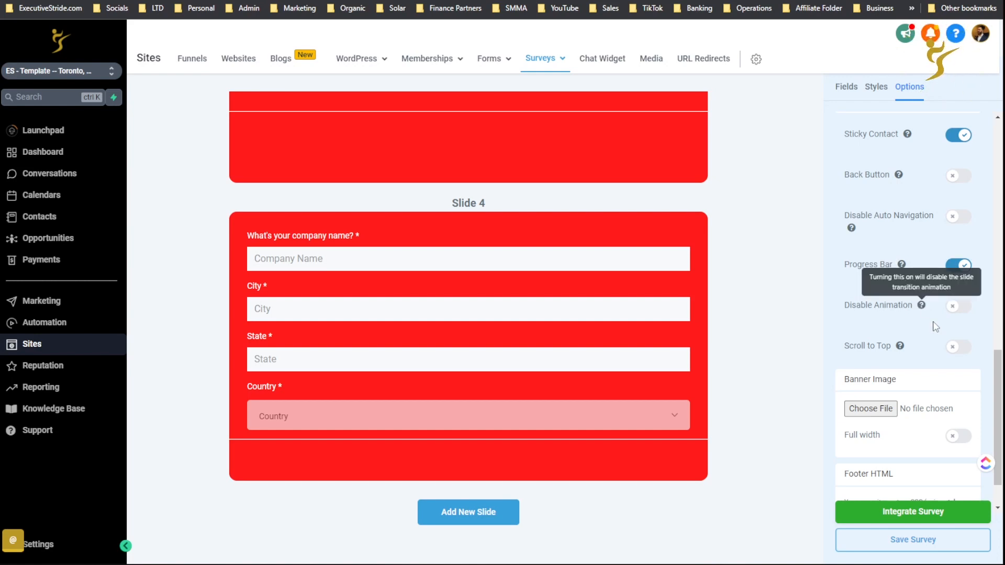
click(967, 308)
click(969, 309)
Check the Scroll to Top option and its help explanation
scroll(939, 325, down, 1)
click(893, 293)
mouse_move(899, 293)
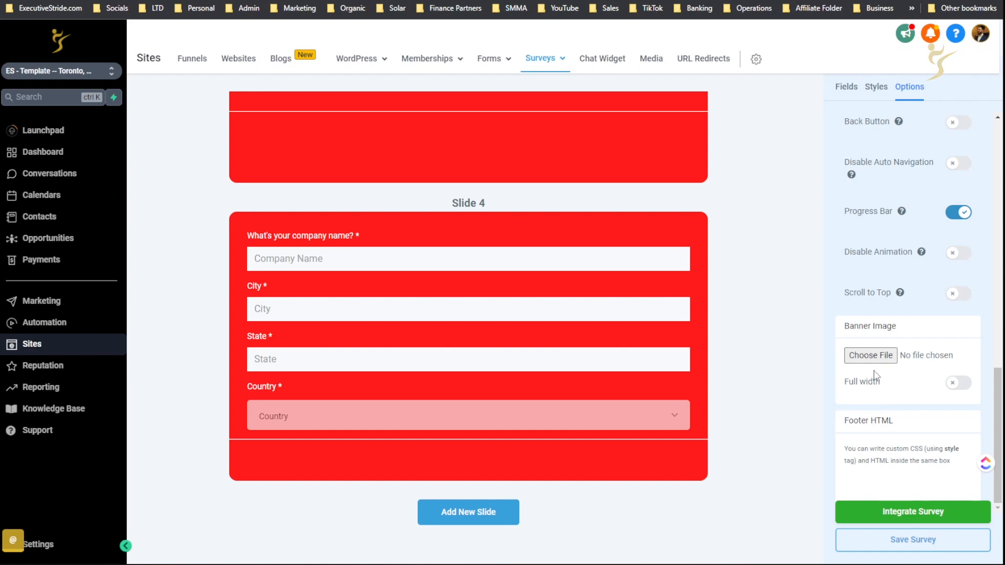
Try the banner image's Full width option, and view the Footer HTML editor without adding any code
click(959, 383)
click(959, 383)
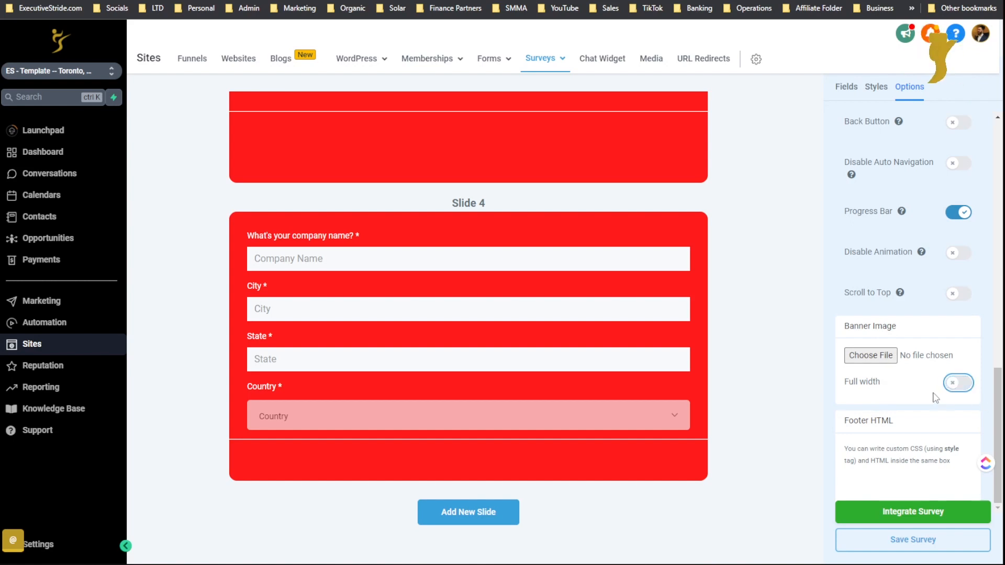
click(870, 480)
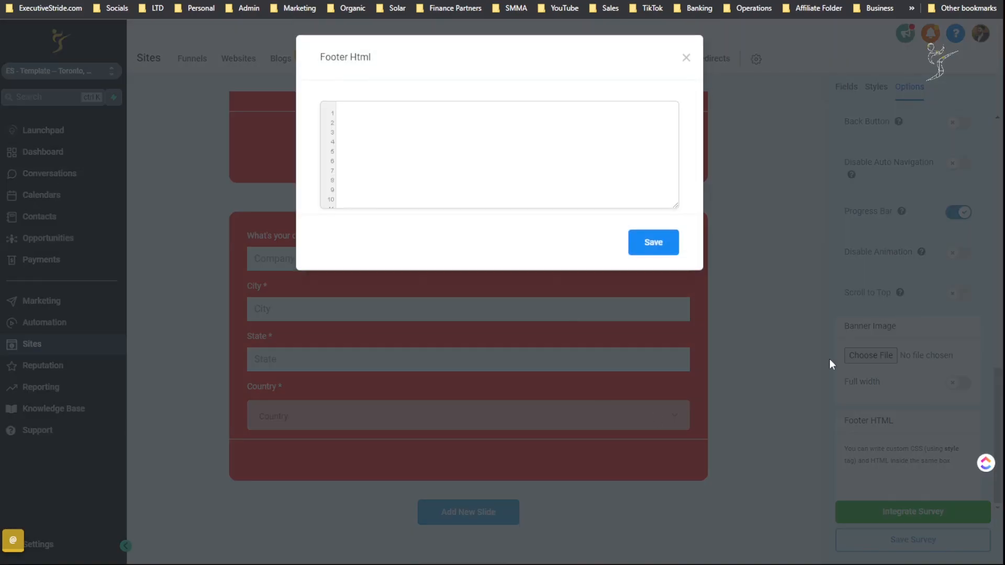
click(685, 58)
Add an Html field below Full Name on the first slide and open its custom script editor
scroll(762, 293, up, 12)
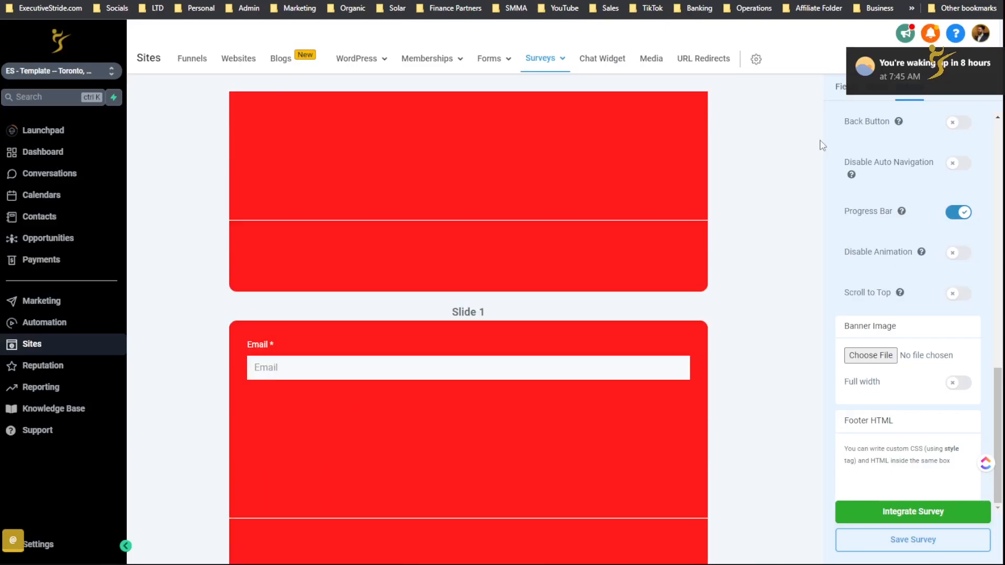
click(839, 90)
drag(890, 406, 512, 246)
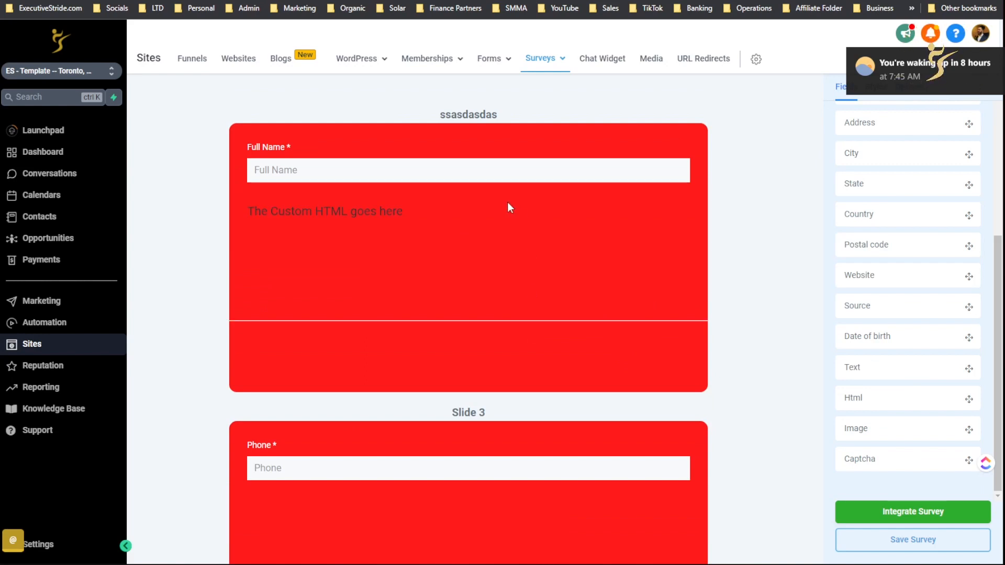
click(392, 209)
click(912, 140)
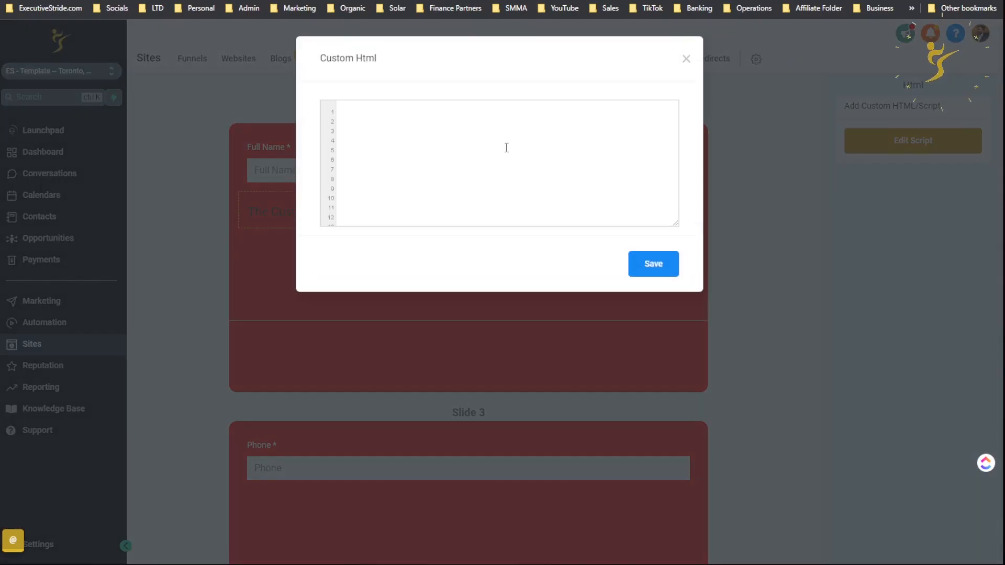
Close the custom HTML editor without adding code and remove the Html field from the first slide
click(686, 58)
click(619, 201)
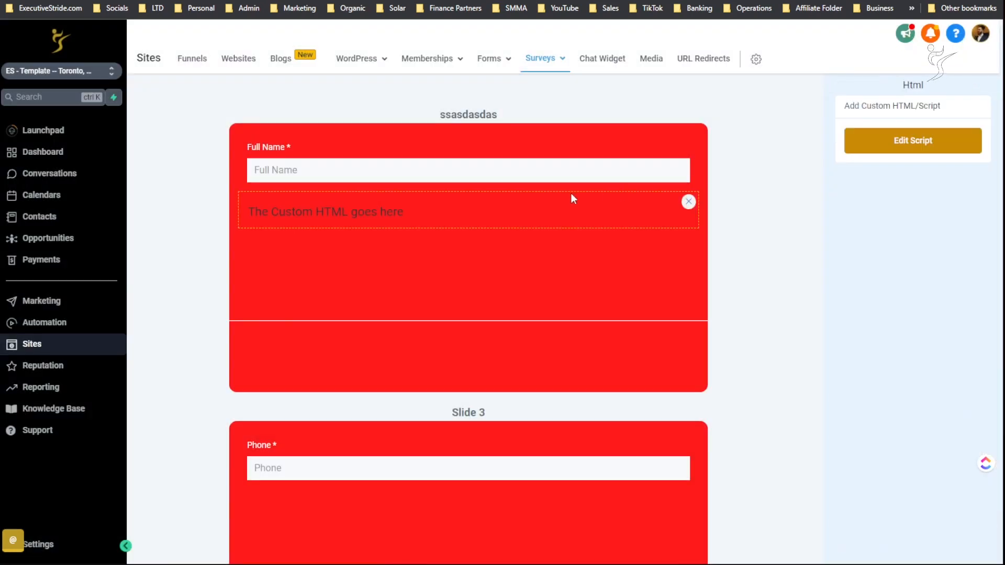
click(689, 199)
Add a Captcha field below Email on Slide 1 and open its settings
scroll(769, 173, down, 9)
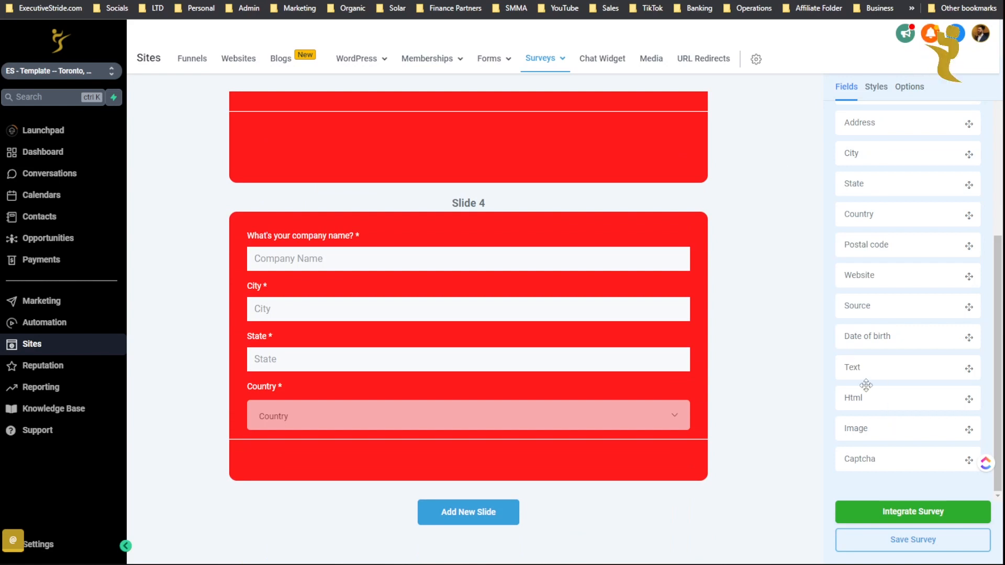
drag(862, 454, 410, 105)
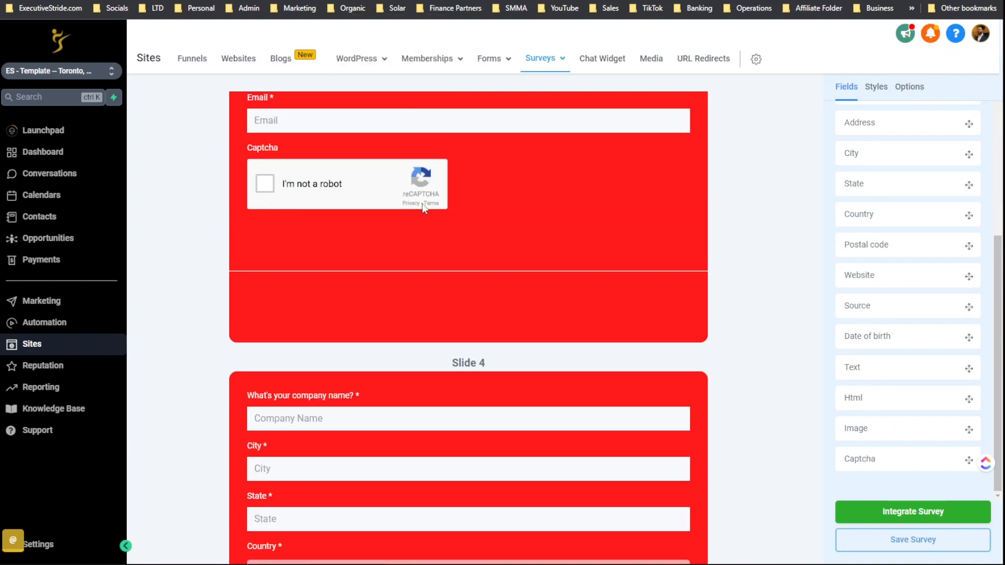
click(409, 195)
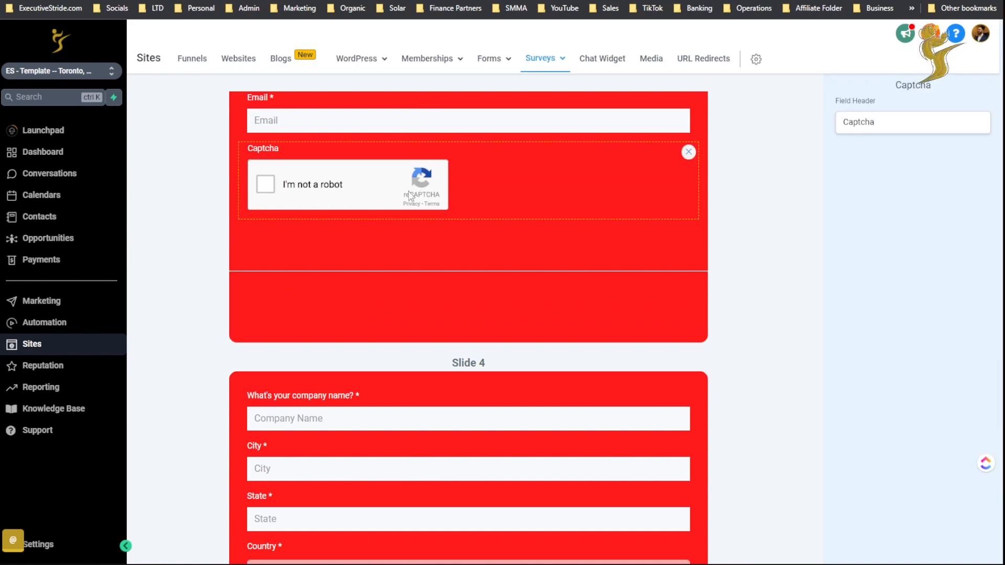
Remove the Captcha field below Email from Slide 1
scroll(696, 149, up, 1)
click(692, 157)
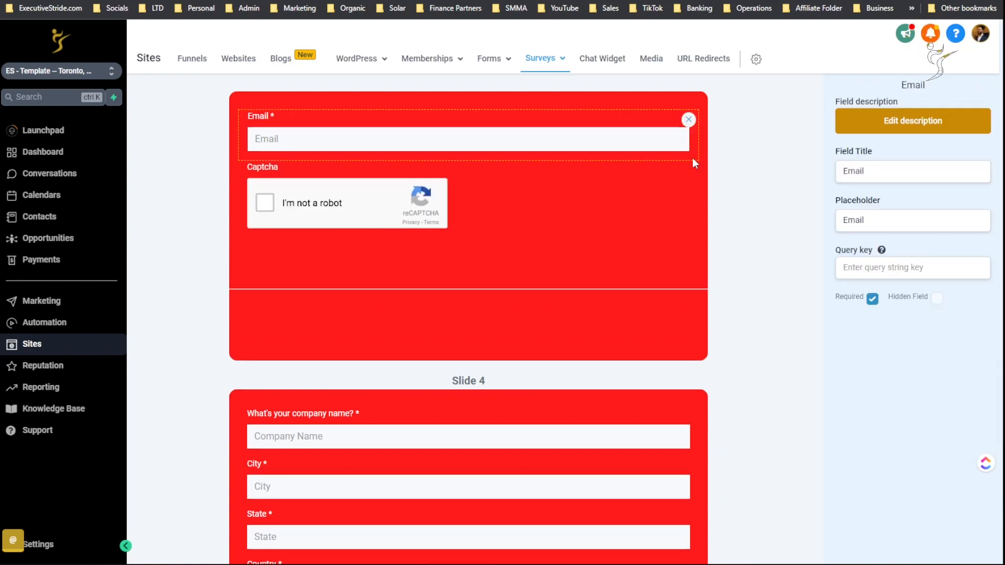
click(684, 174)
click(688, 171)
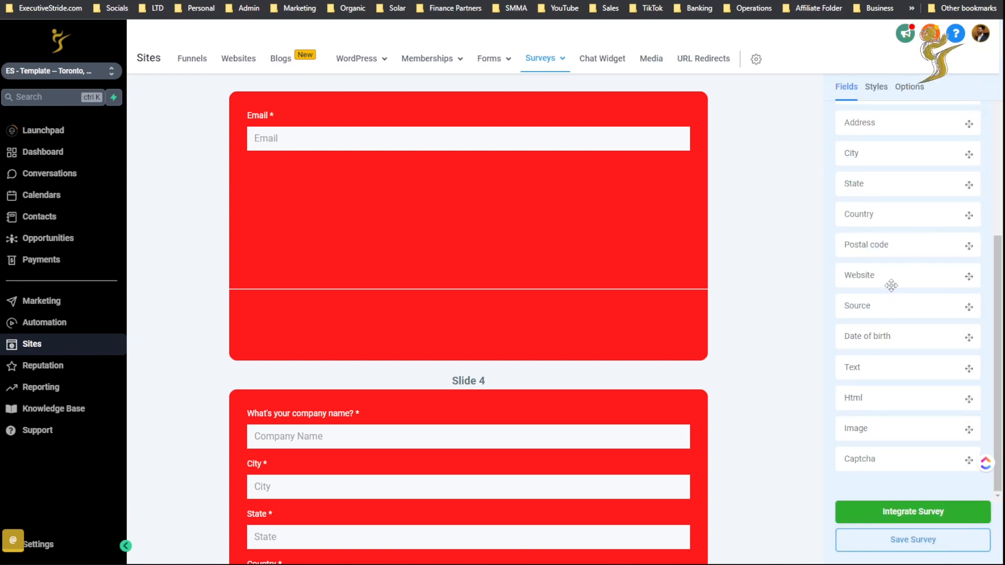
scroll(895, 261, up, 4)
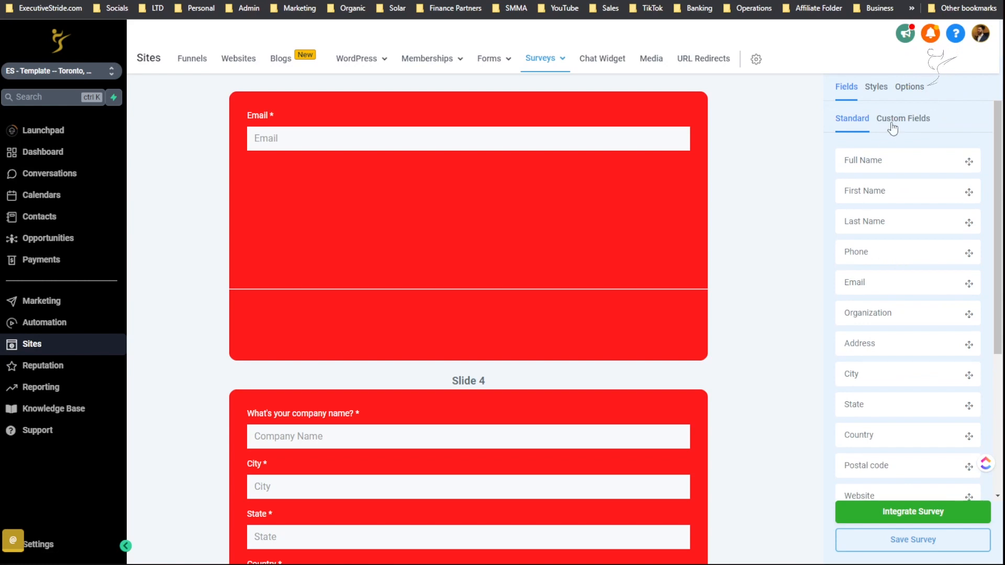
click(878, 88)
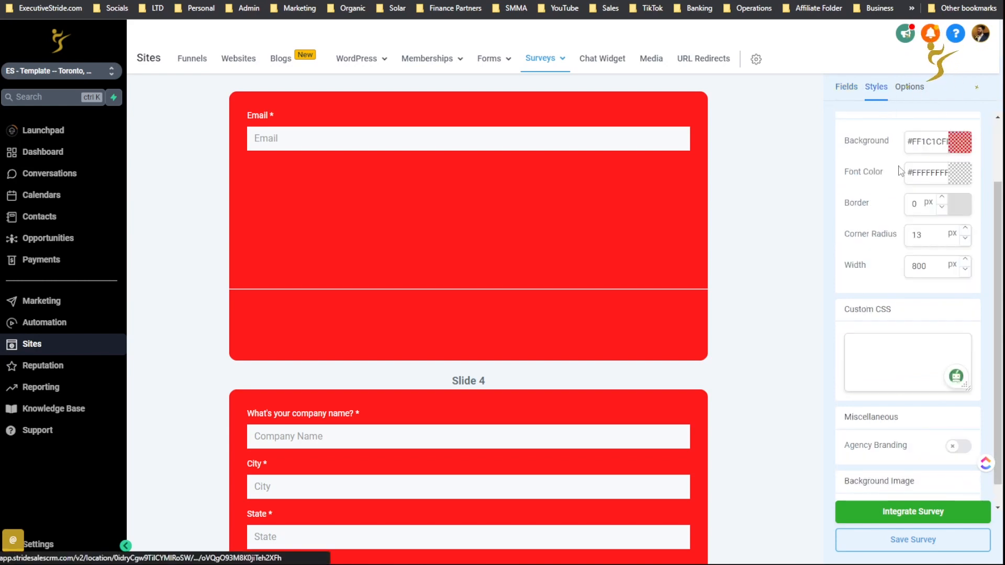
click(910, 85)
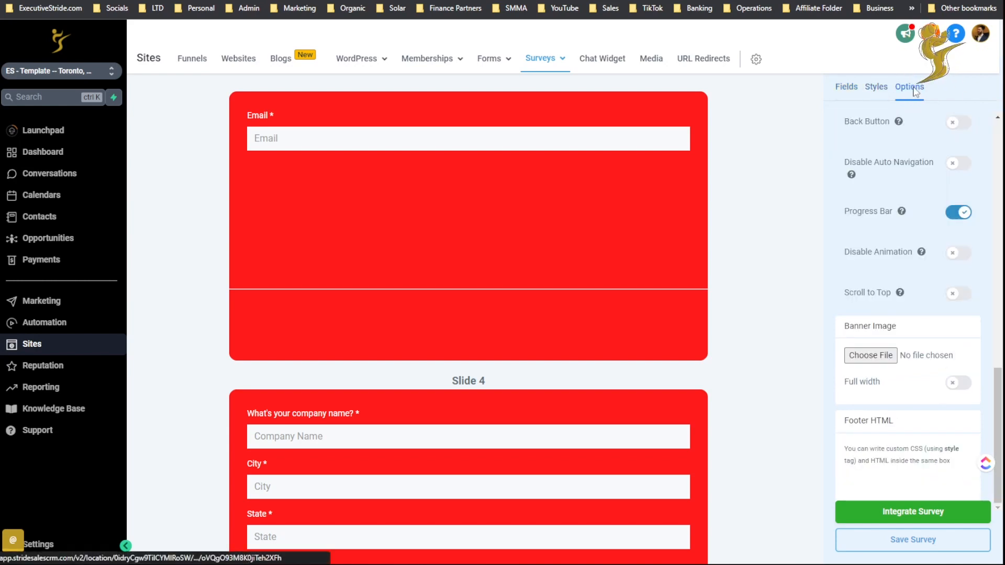
scroll(780, 350, down, 3)
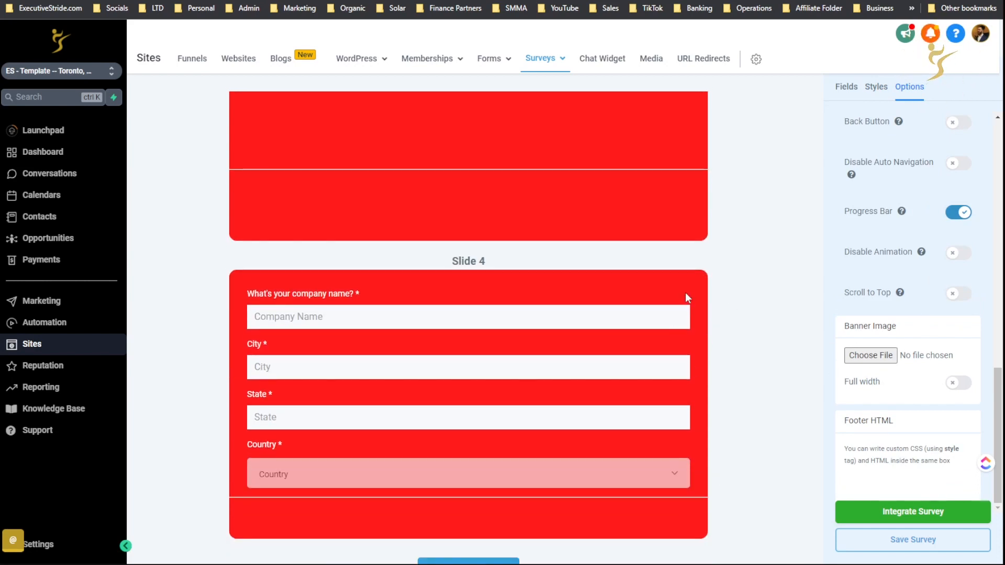
Look through the Jump to choices in Slide 1's settings without changing them, and close the slide settings
click(686, 292)
scroll(620, 283, up, 3)
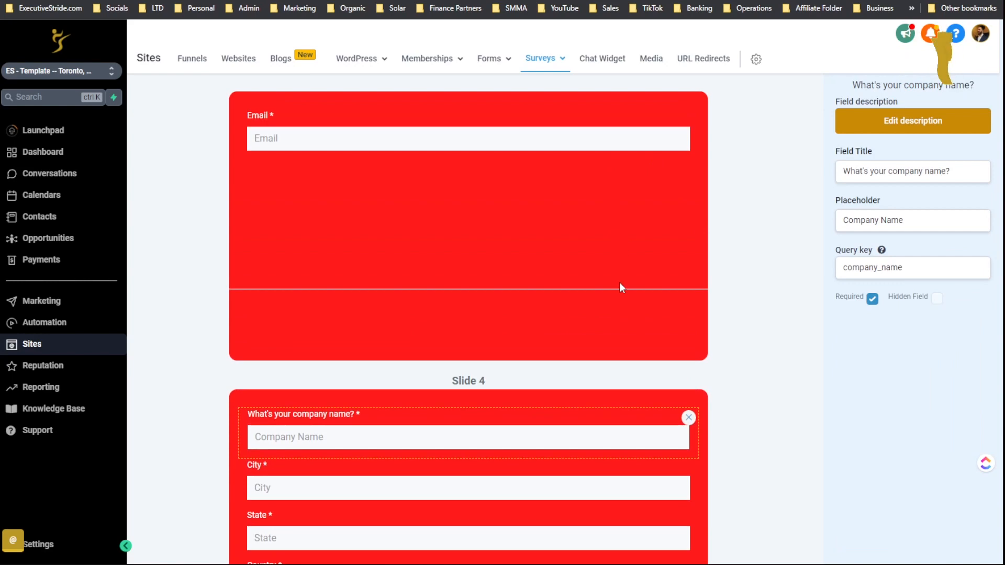
click(620, 296)
scroll(481, 209, up, 5)
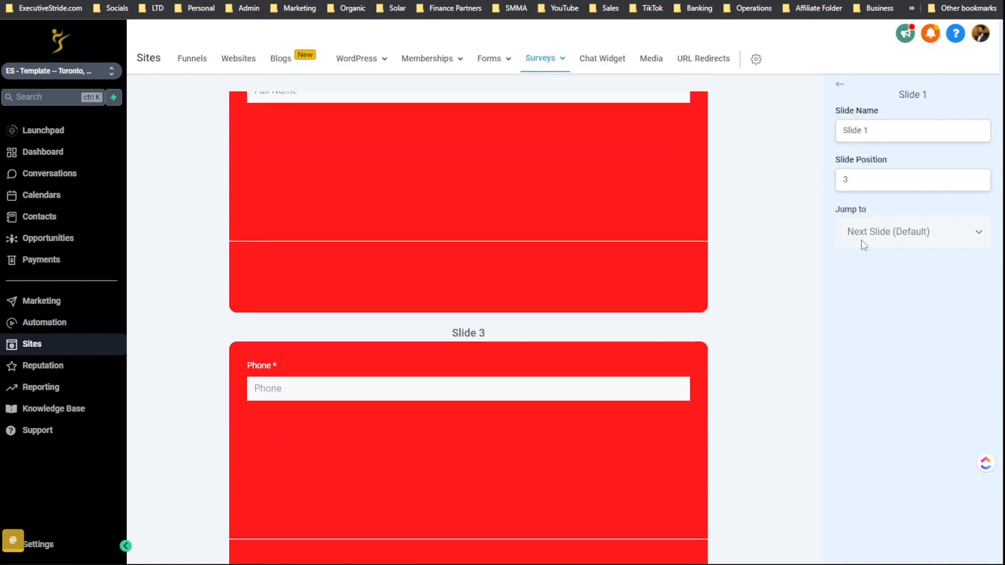
click(864, 235)
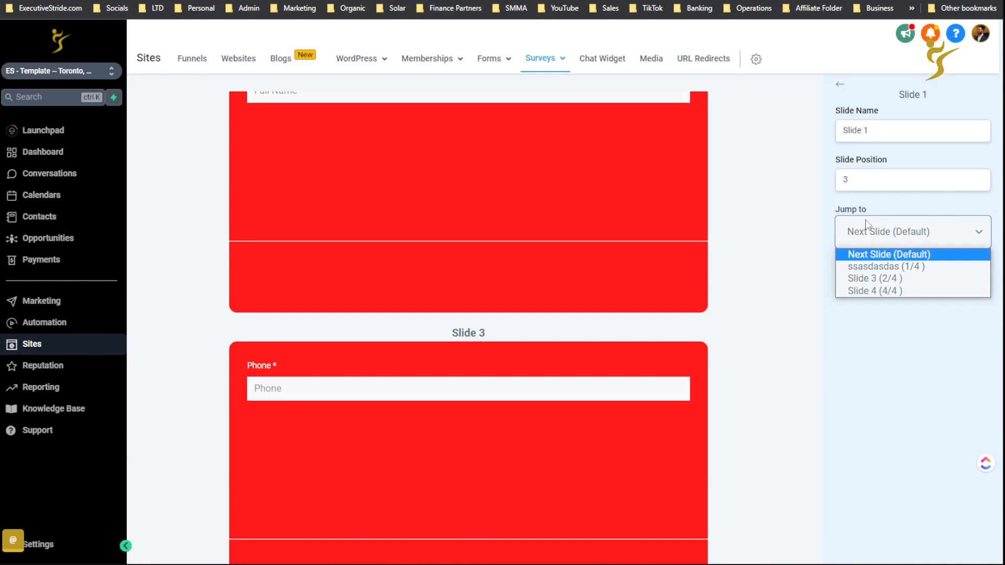
click(866, 207)
scroll(733, 264, down, 8)
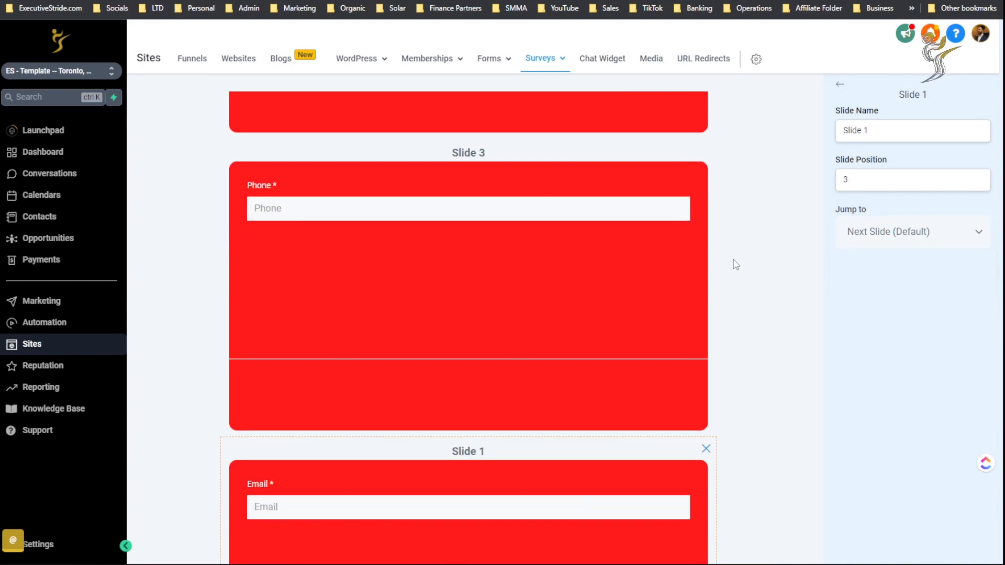
click(514, 230)
click(758, 179)
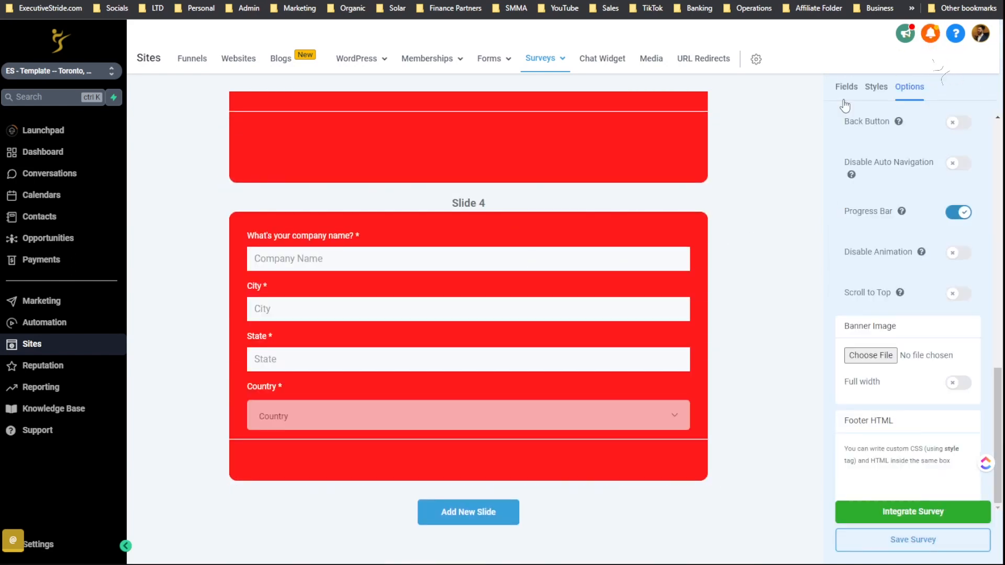
Start a new custom field of the Radio Select type and proceed to its details
click(845, 88)
scroll(881, 256, down, 4)
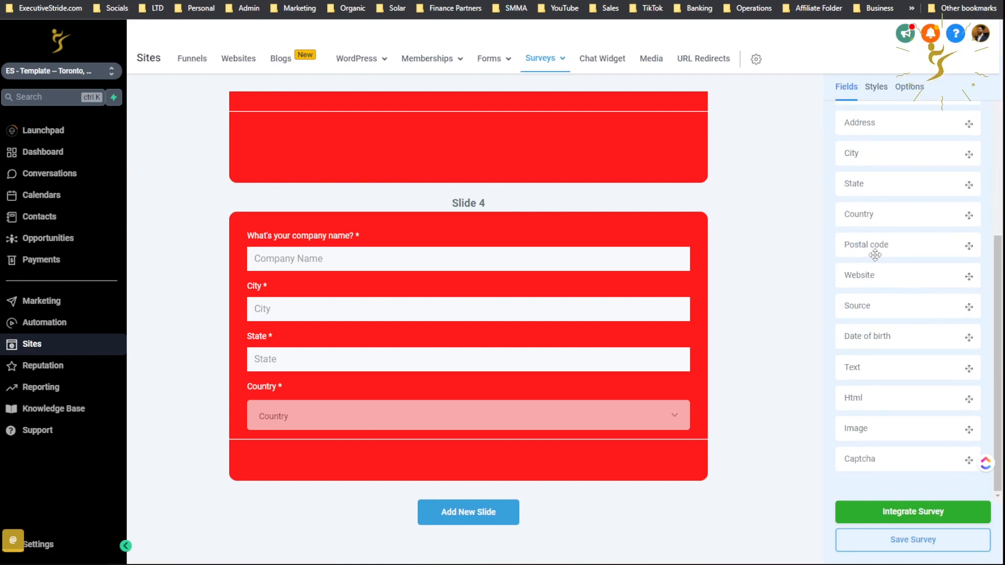
click(875, 87)
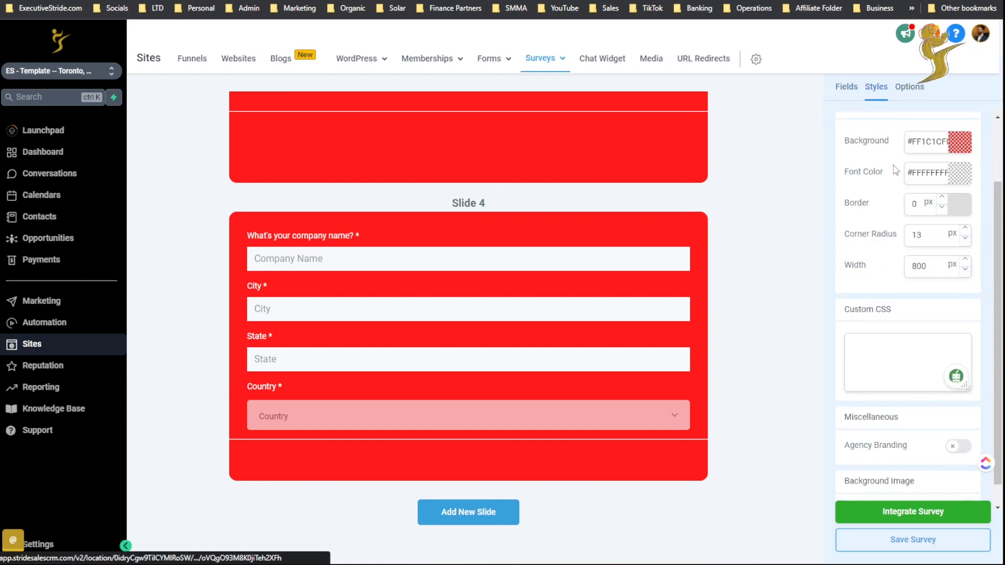
click(846, 87)
click(903, 119)
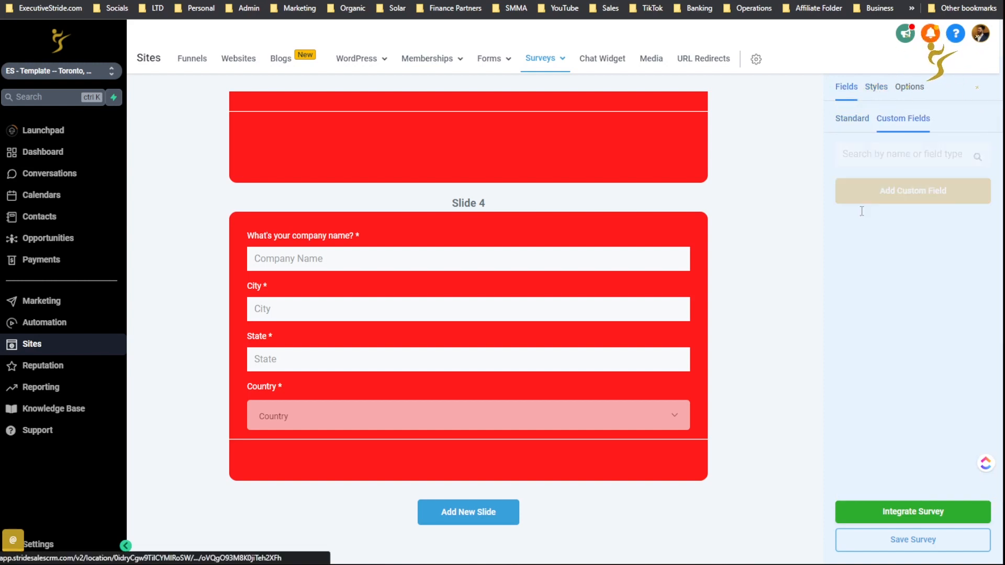
click(879, 192)
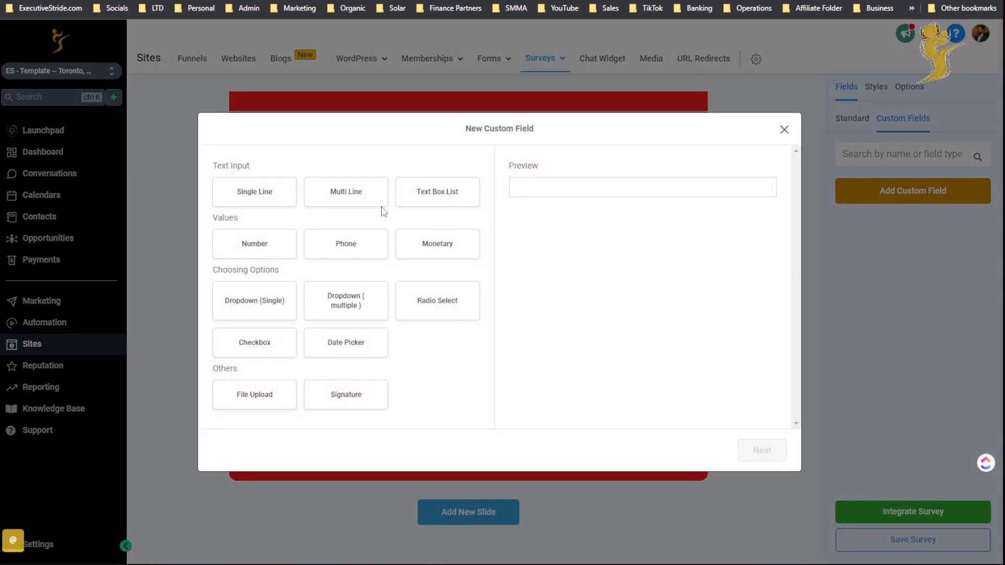
click(336, 313)
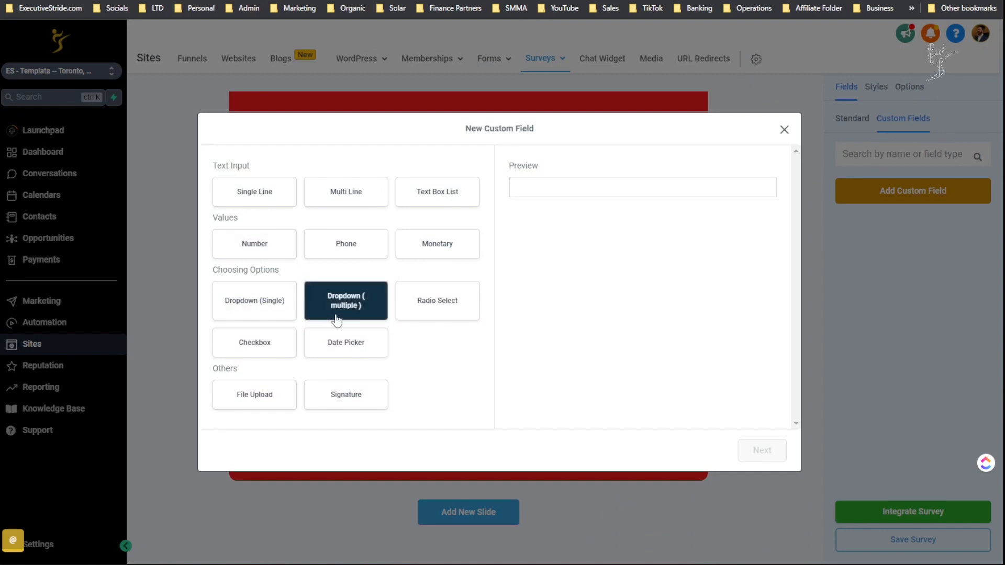
click(402, 314)
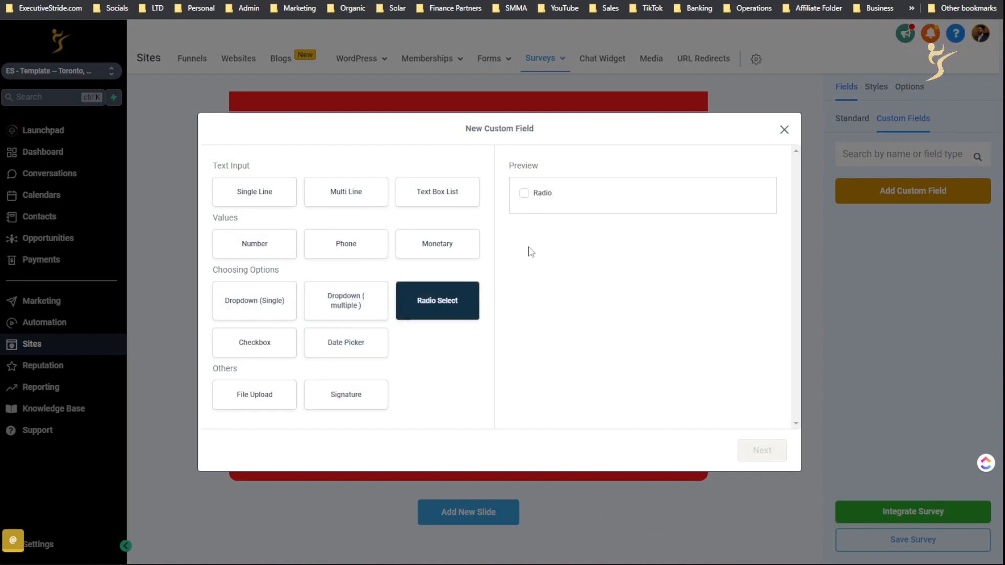
click(536, 191)
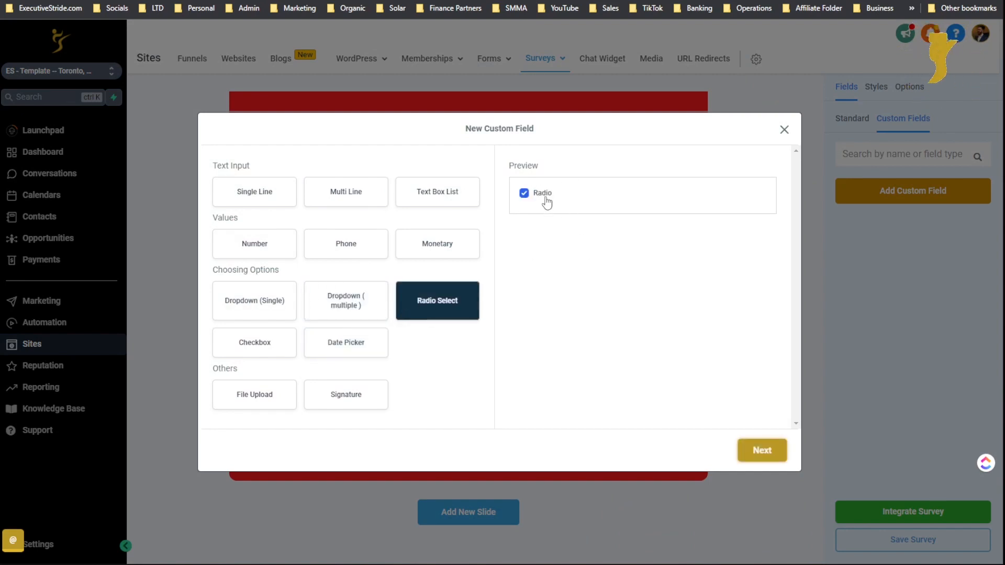
click(760, 451)
Name the custom field TEST, keep Contact as its object, and assign it to the Additional Info group
click(323, 234)
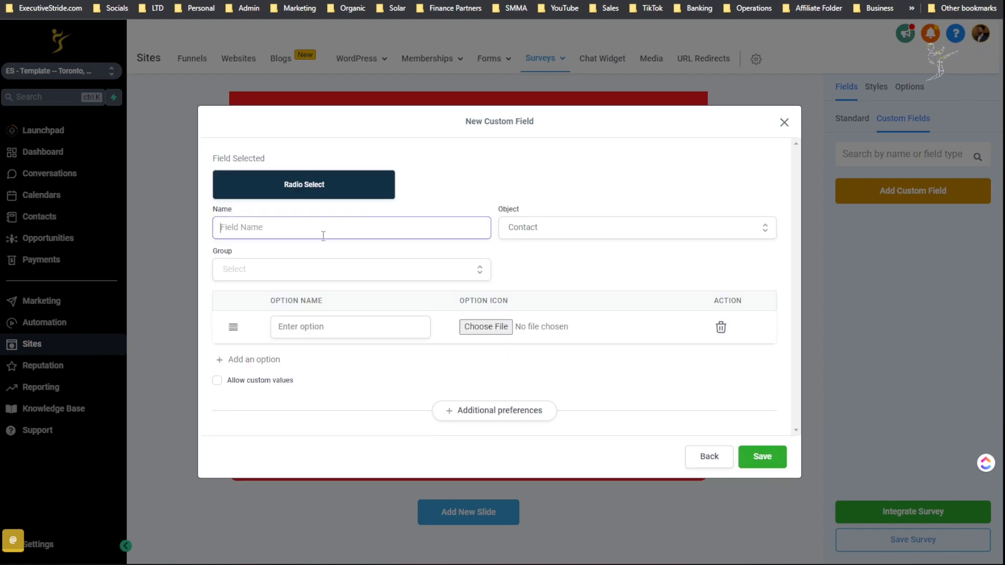
text(TEST)
key(Tab)
click(654, 234)
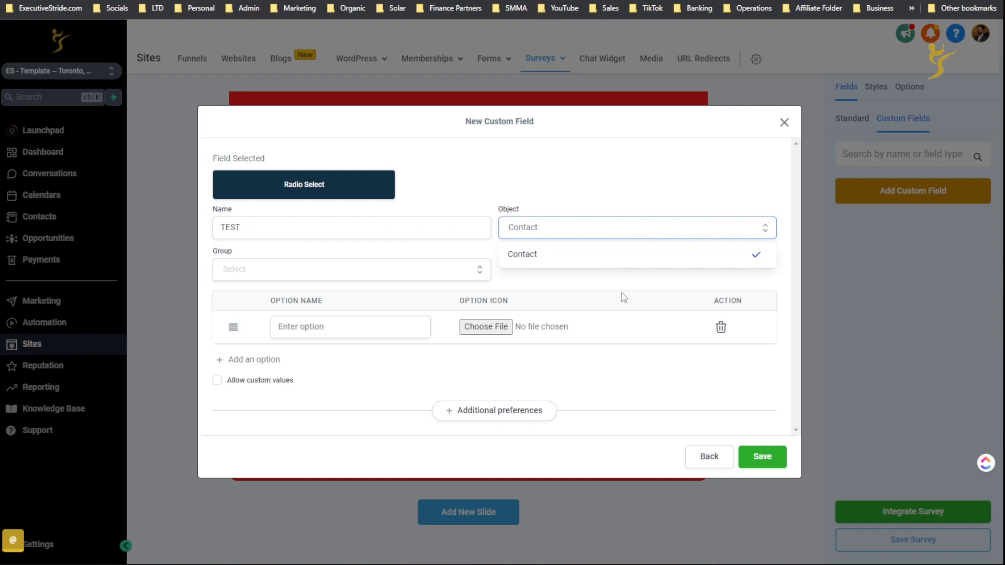
click(425, 271)
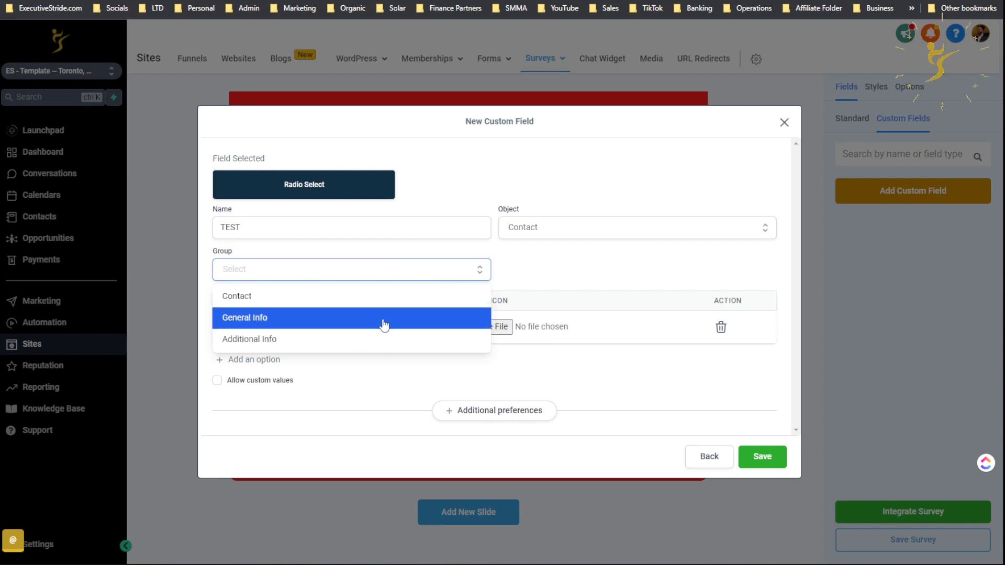
click(393, 341)
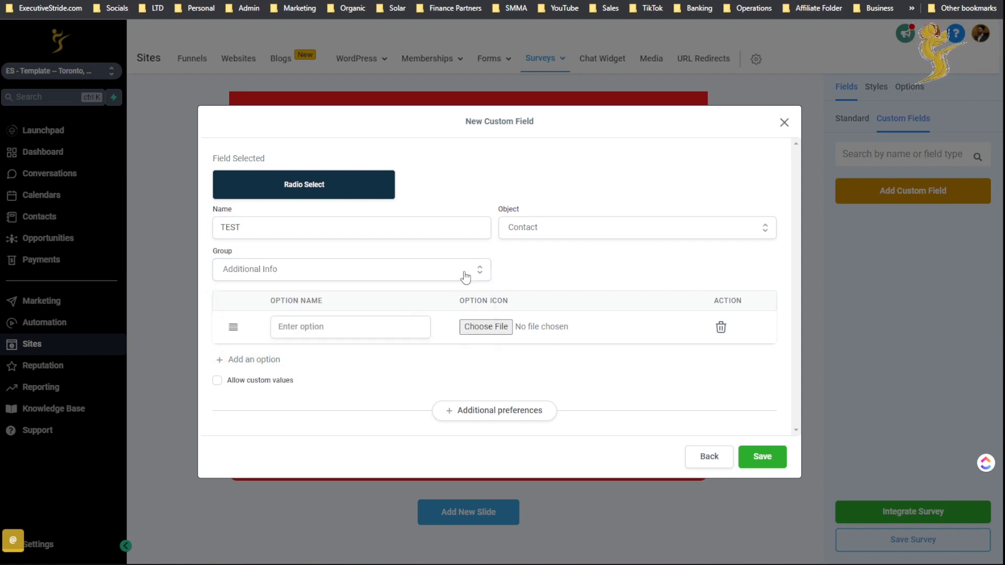
click(432, 276)
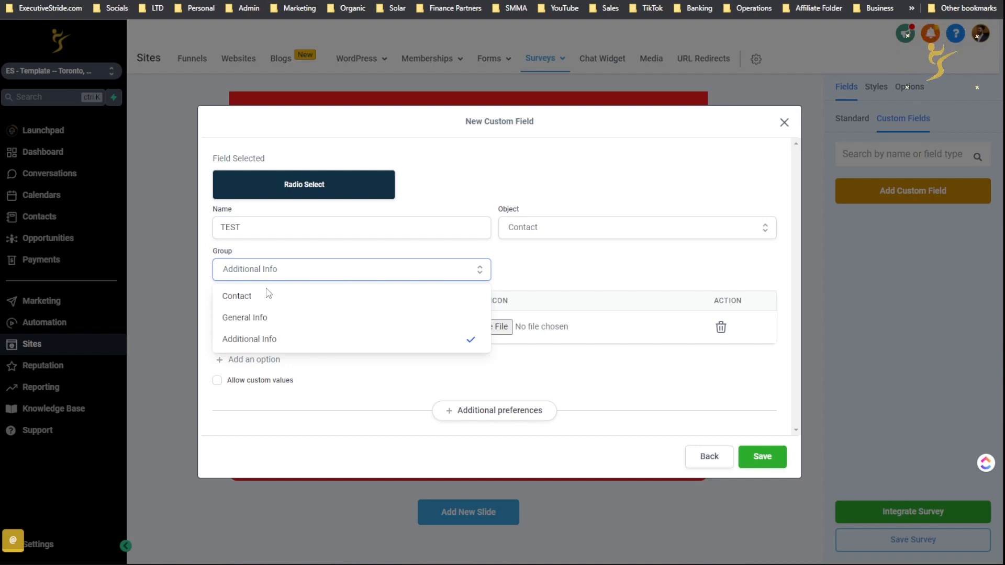
click(525, 297)
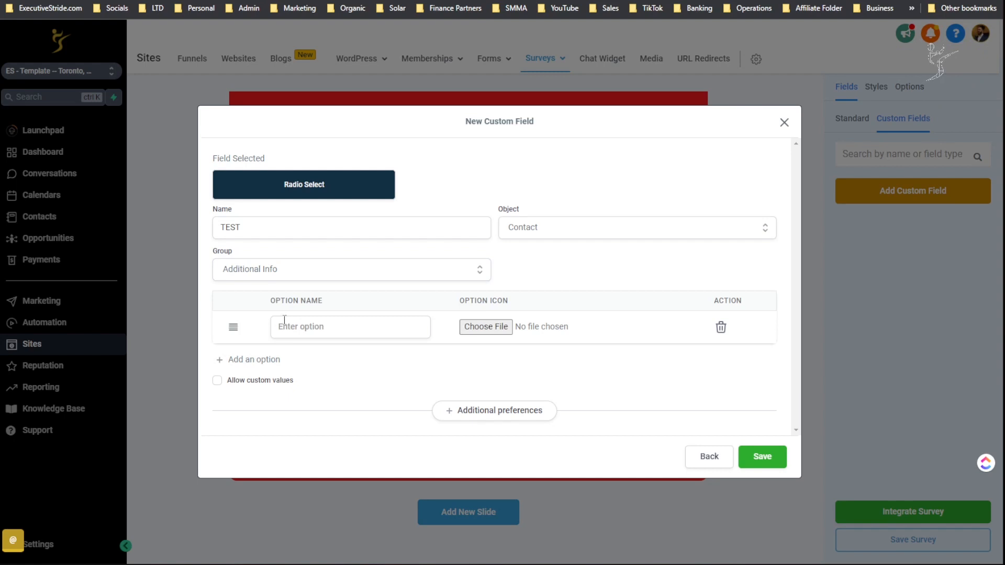
Enter three options for the TEST radio field: TEST 1, TEST 2 and TE SS3
click(295, 332)
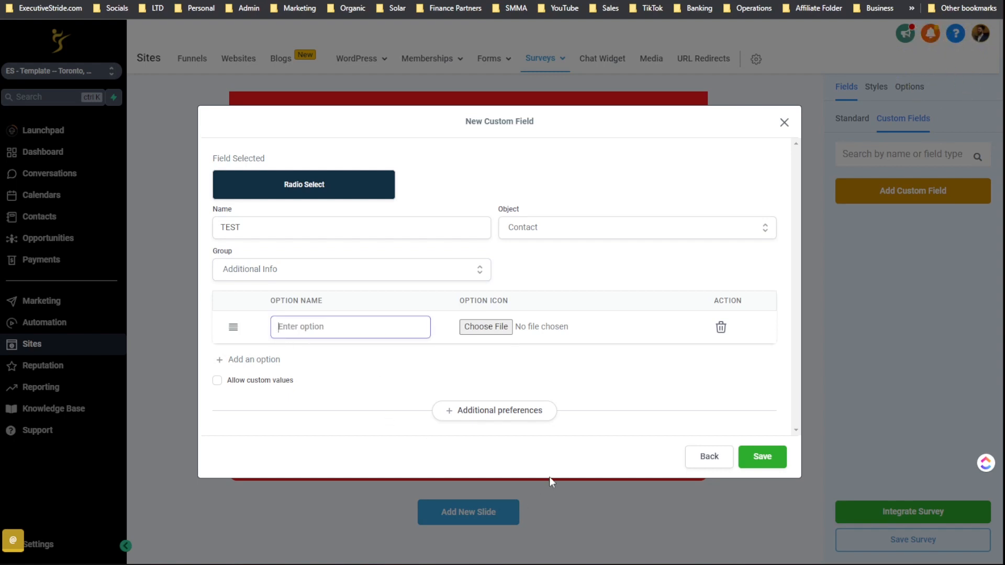
text(TEST 1)
click(264, 360)
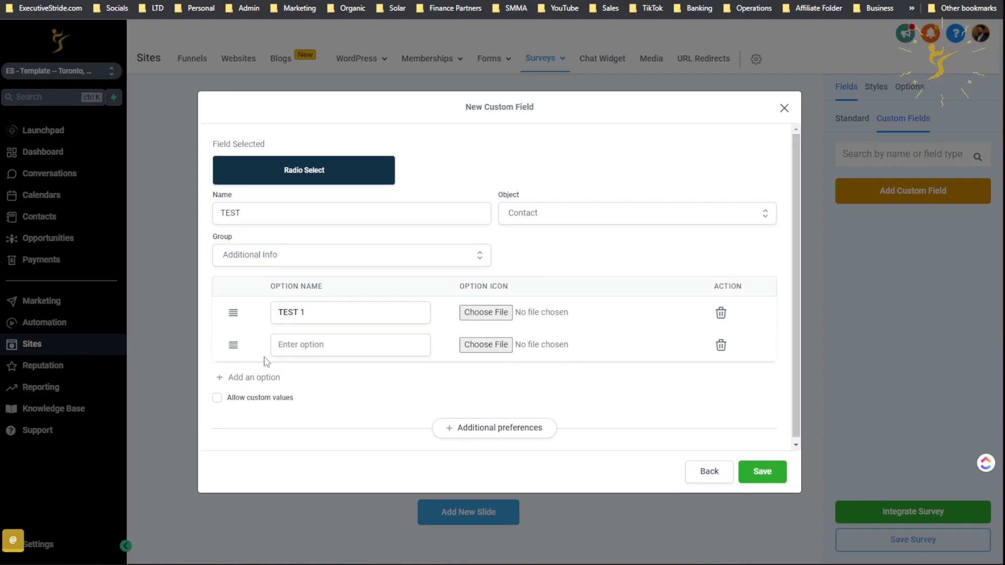
click(315, 347)
text(TEST 2)
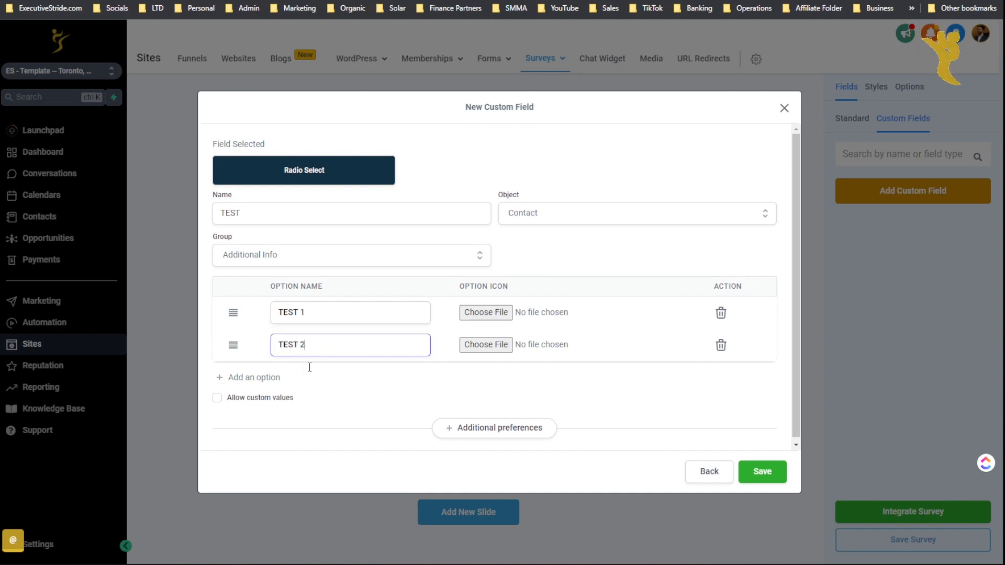
click(265, 377)
click(287, 377)
text(TEST 2)
drag(316, 375, 288, 376)
text(3)
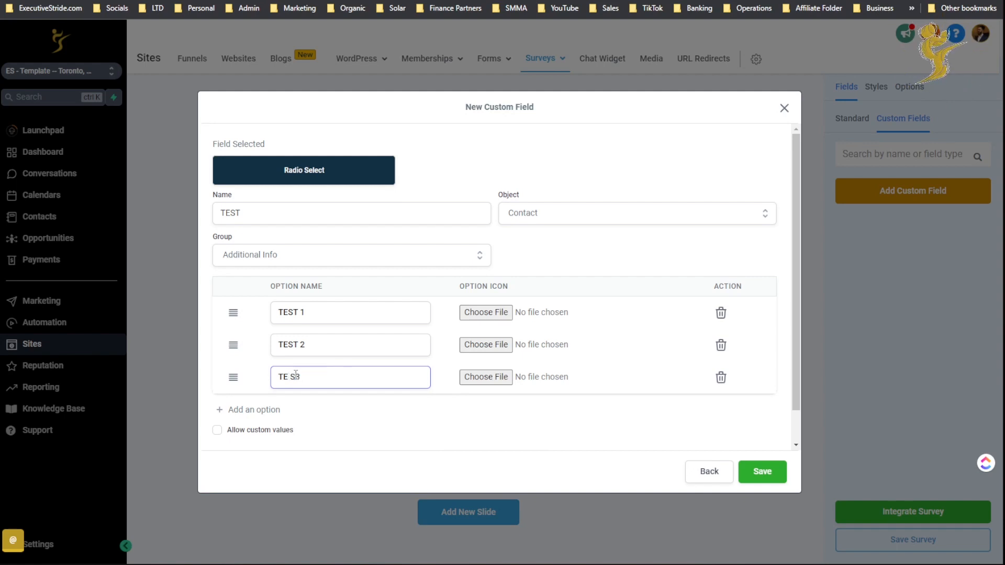
Try Allow custom values, switch it back off, and save the TEST custom field
click(251, 431)
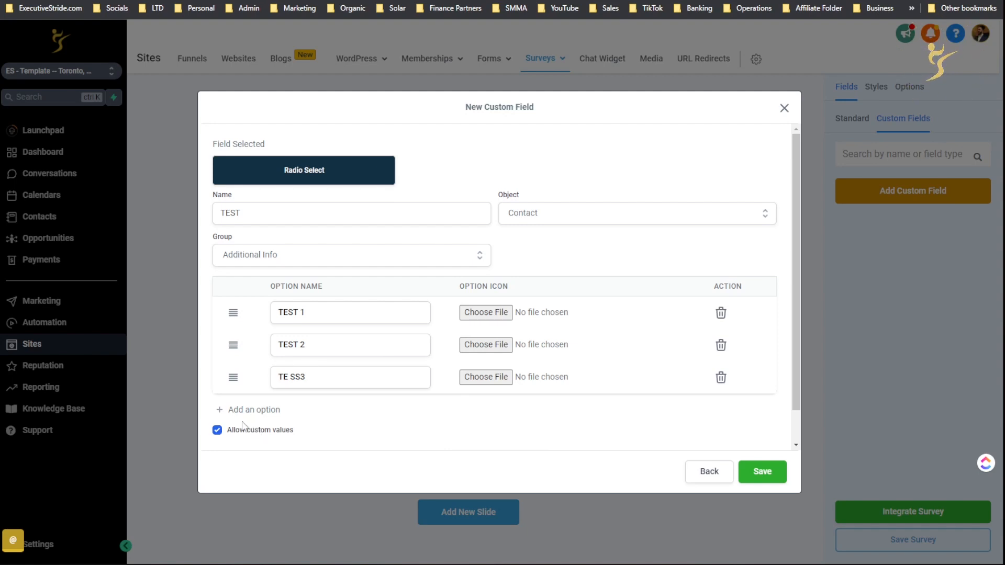
click(235, 431)
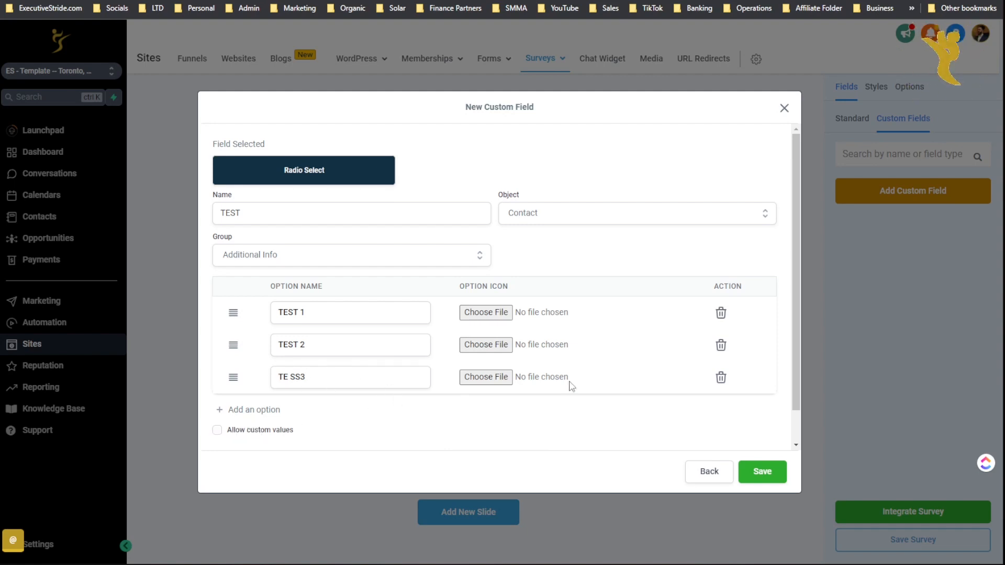
click(762, 471)
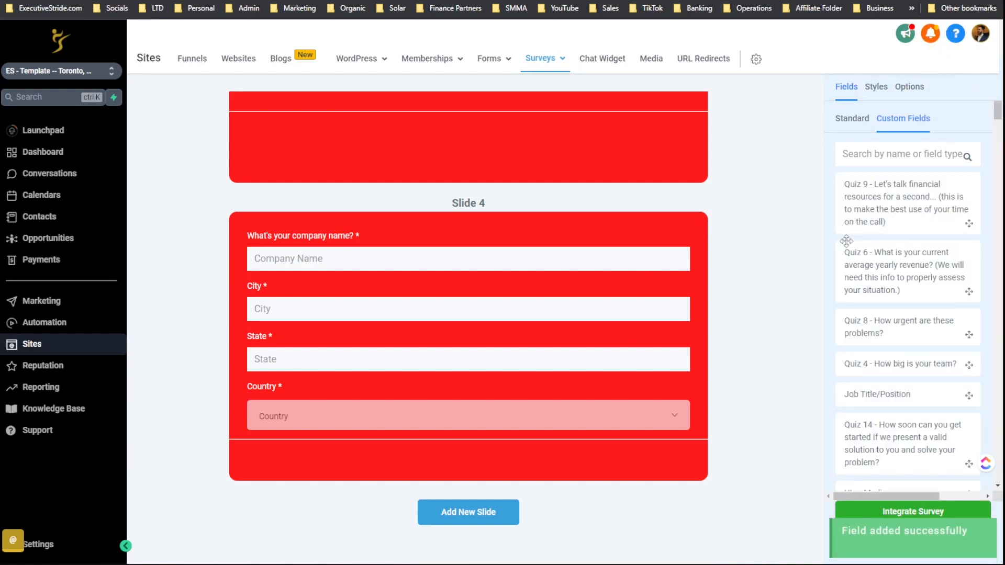
Add the TEST custom field below Country on Slide 4
scroll(895, 277, down, 10)
scroll(901, 288, down, 10)
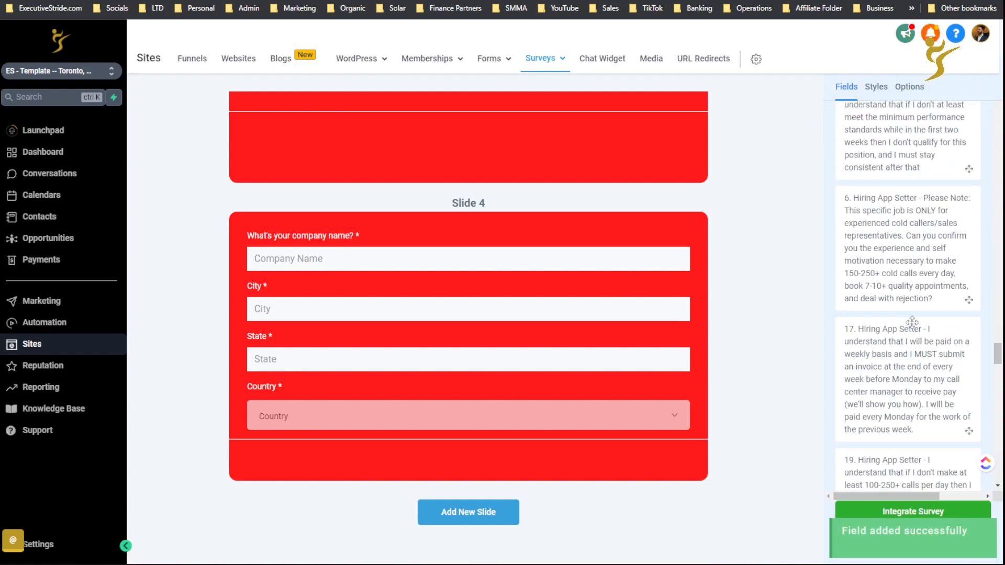
drag(867, 418, 561, 464)
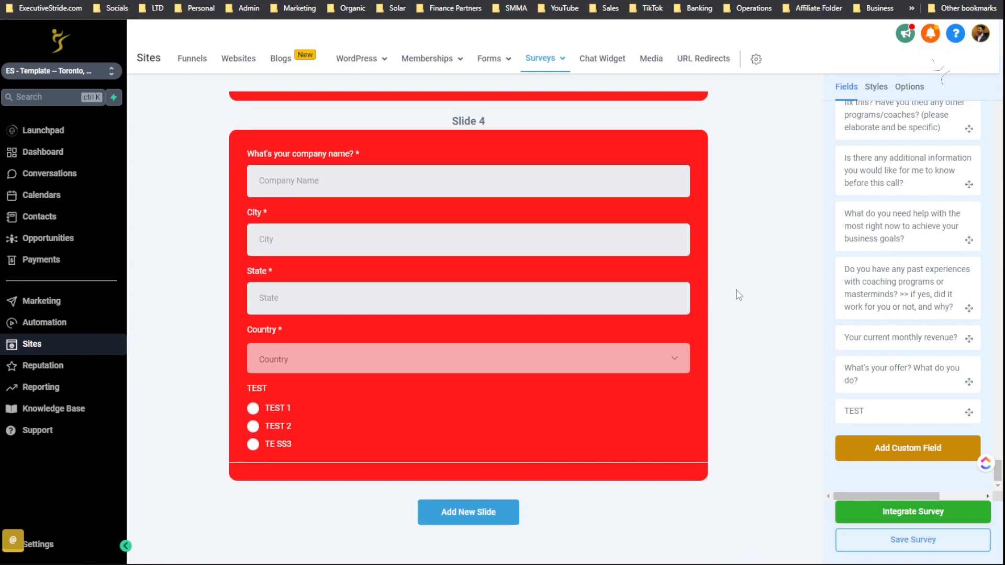
click(876, 88)
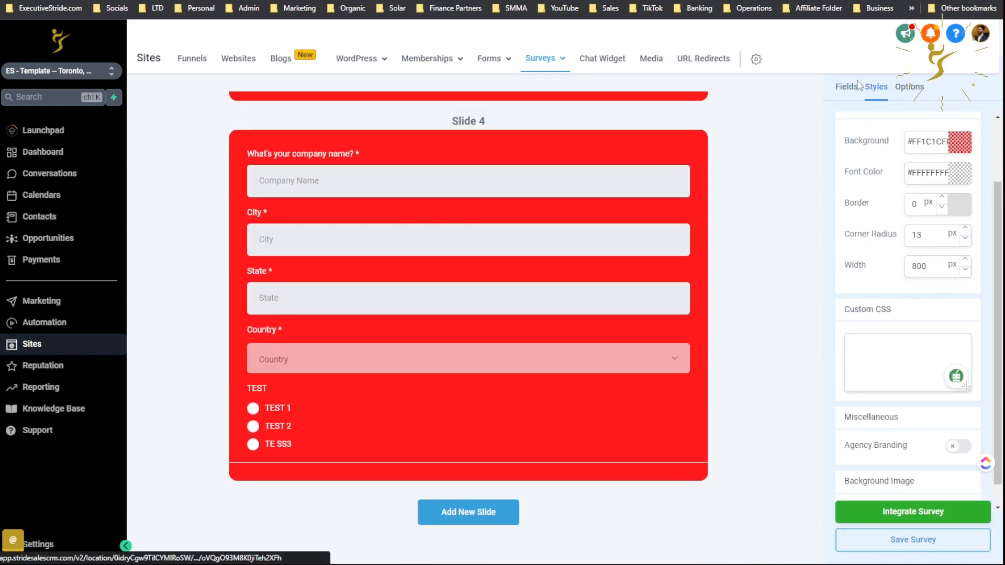
click(851, 87)
click(876, 87)
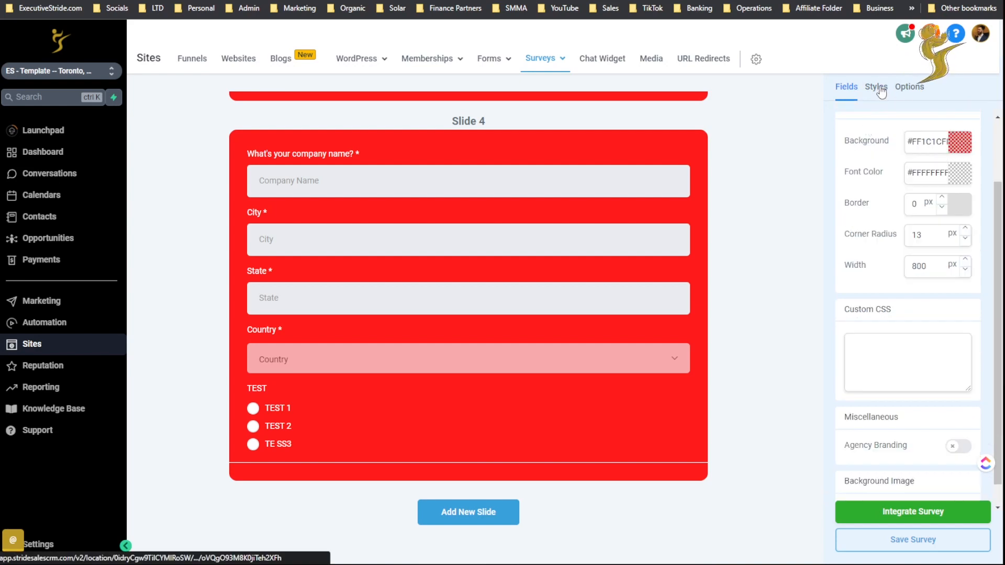
Add a new slide after Slide 4 and move the TEST radio field from Slide 4 onto it
click(460, 513)
scroll(328, 268, down, 3)
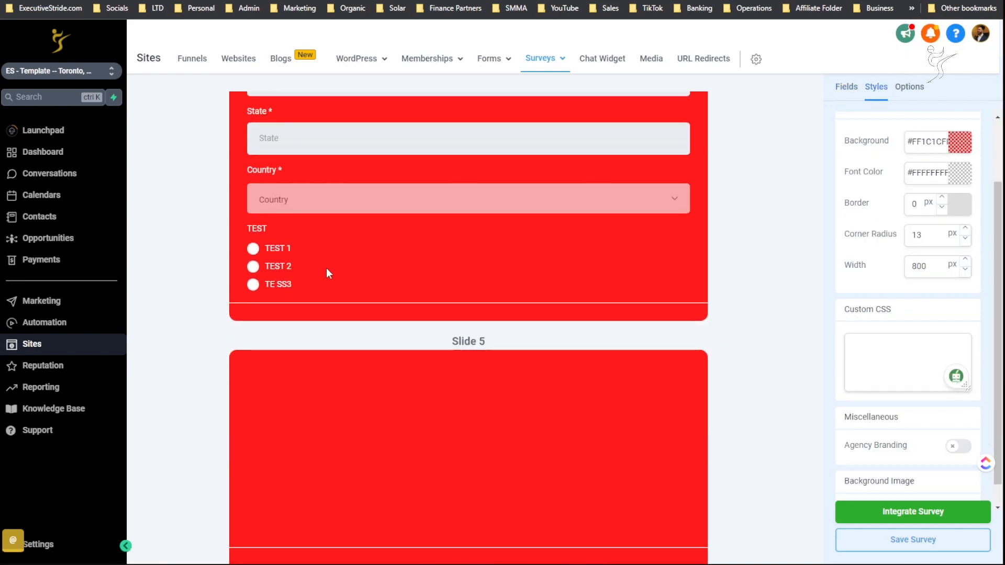
drag(309, 262, 335, 423)
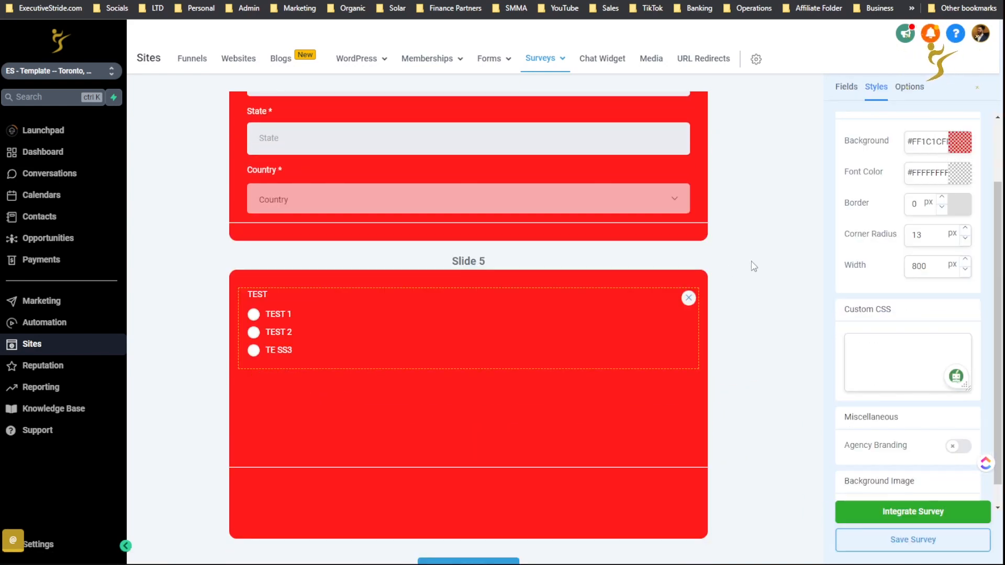
Open the settings of the TEST field on Slide 5 and make the field required
click(662, 467)
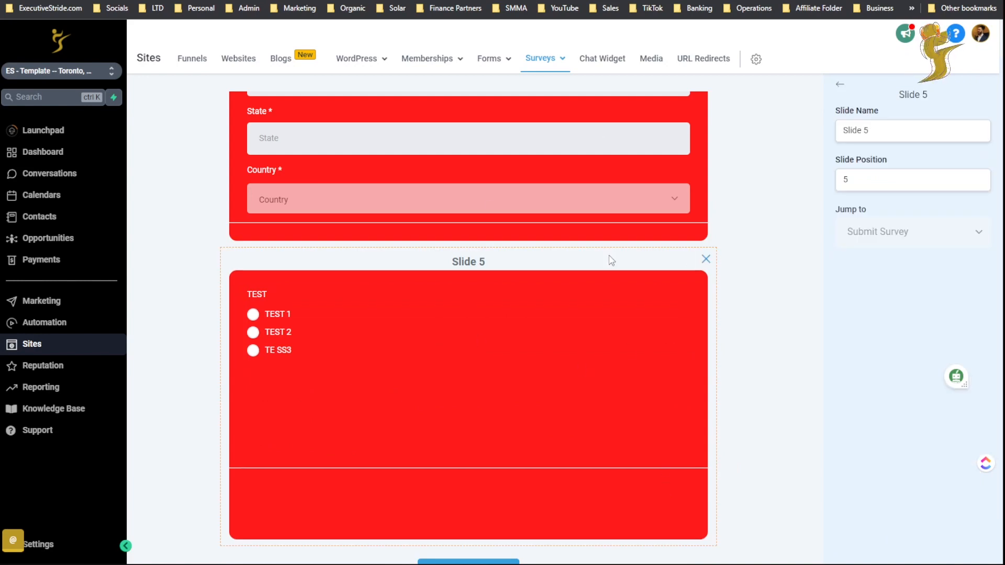
click(386, 336)
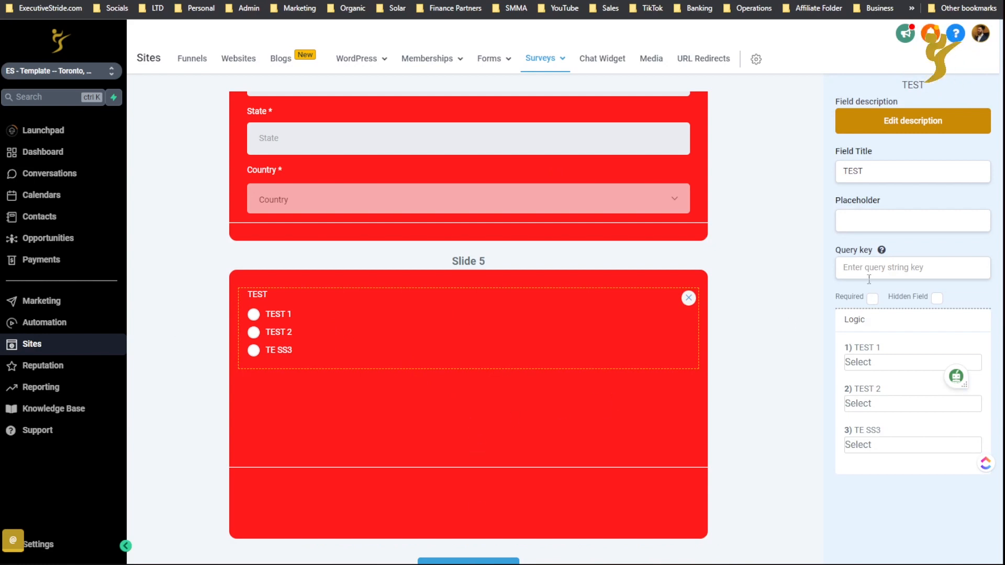
click(869, 216)
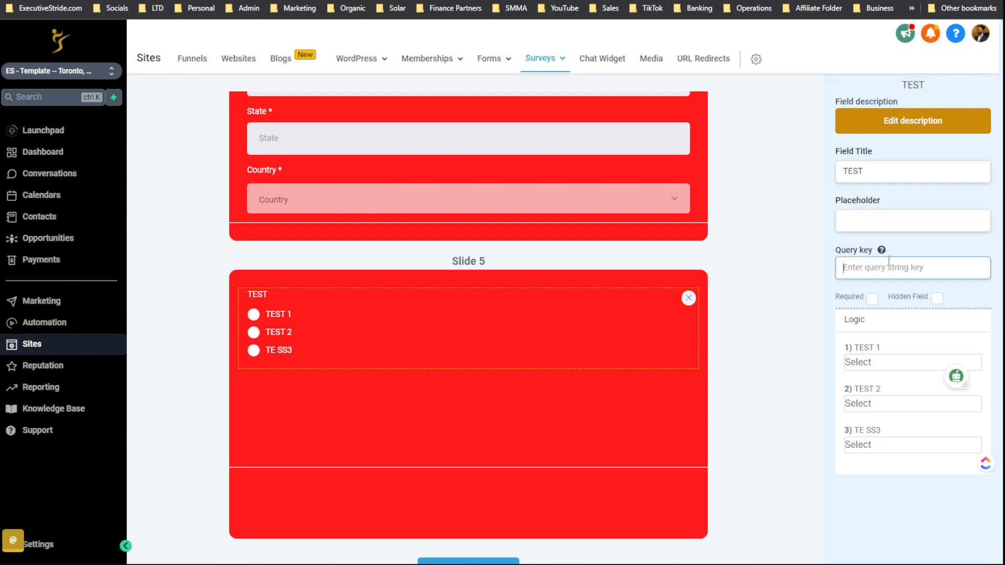
click(872, 299)
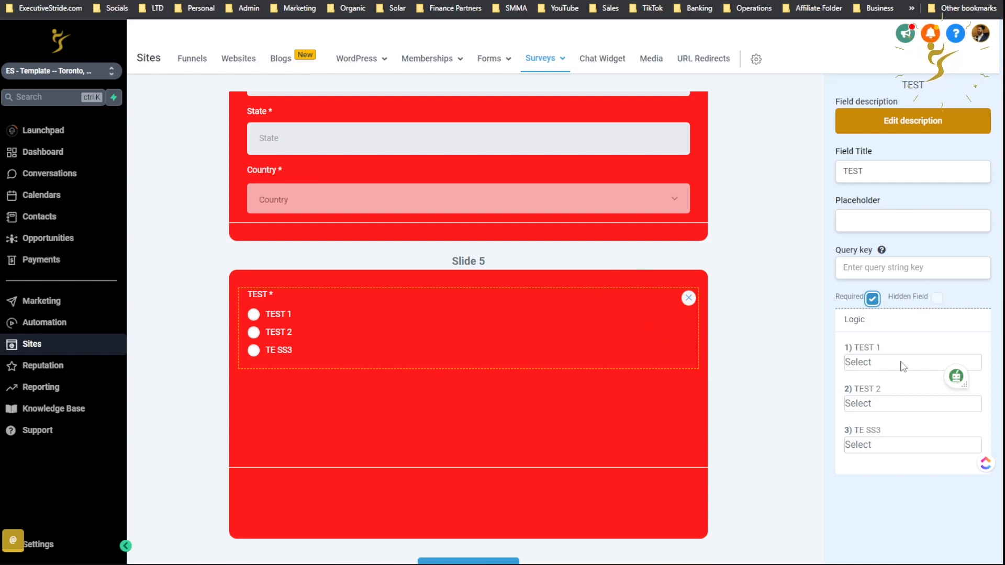
Set the TEST field's logic: TEST 1 to P3 - Slide 1, TEST 2 to P5 - Slide 5, and TE SS3 to Disqualify immediately
click(875, 363)
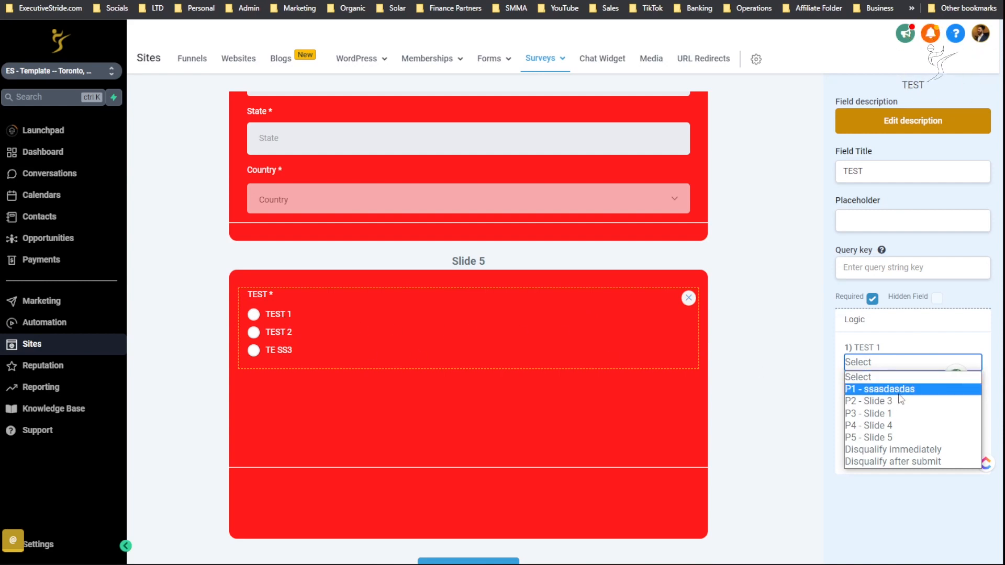
click(884, 413)
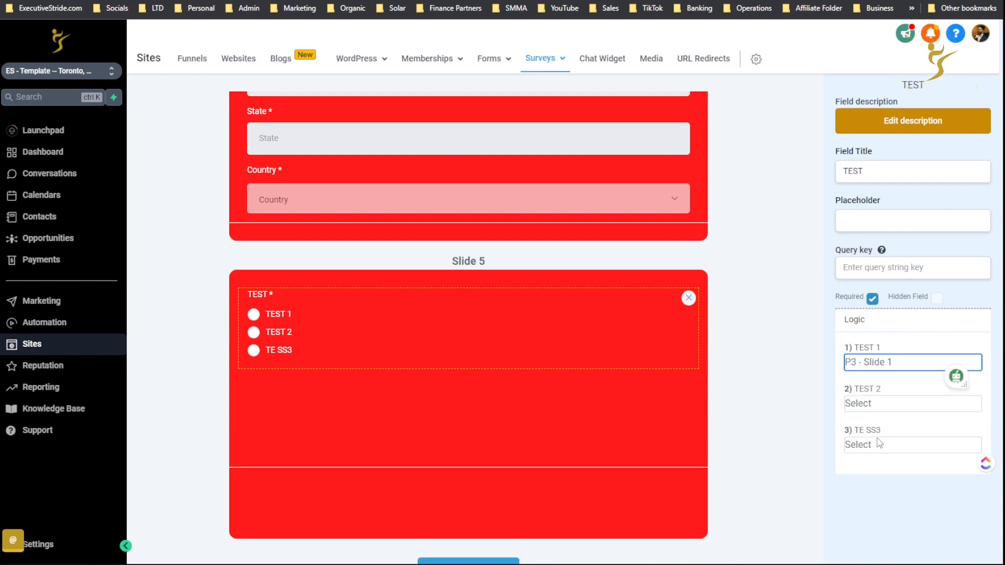
click(869, 404)
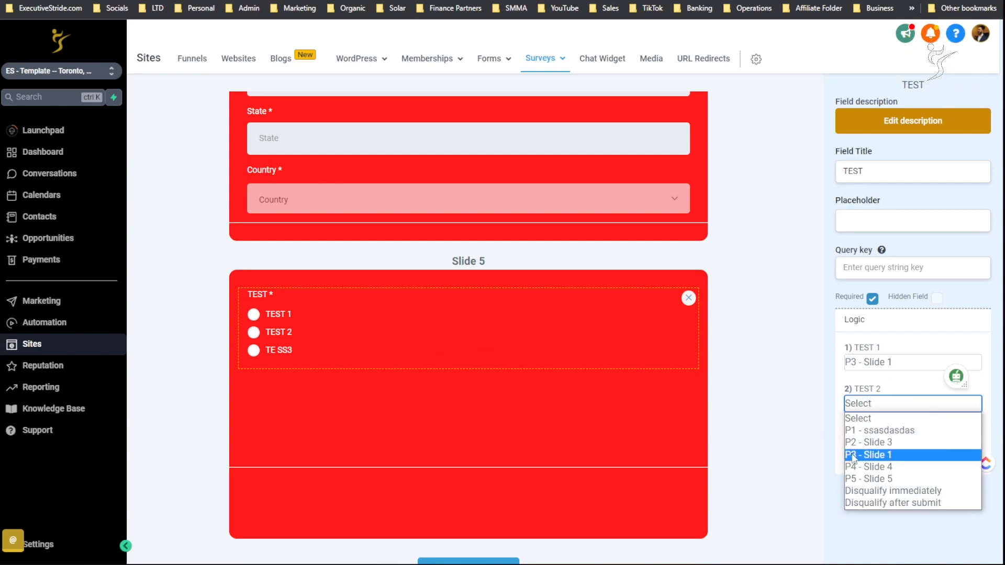
click(853, 479)
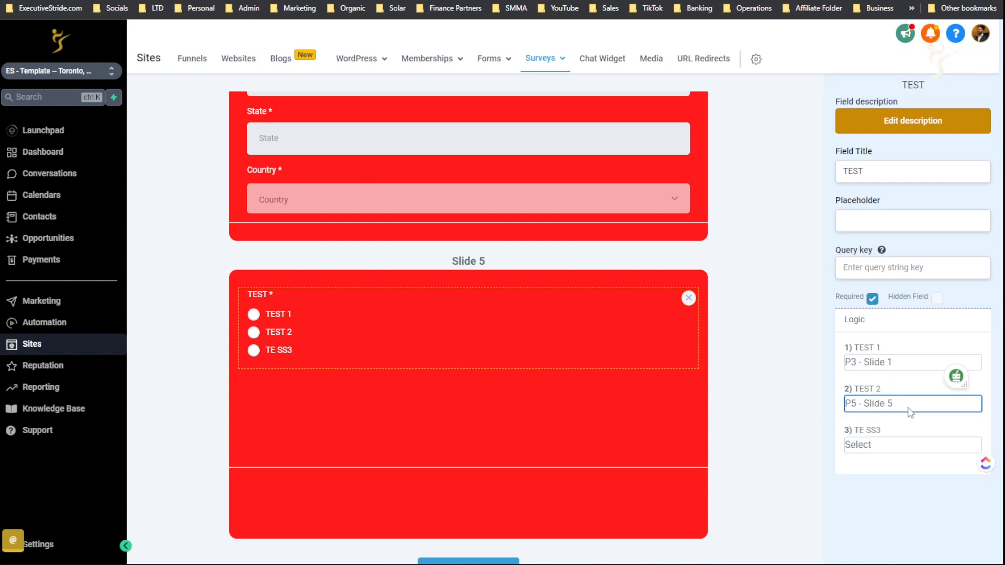
click(876, 446)
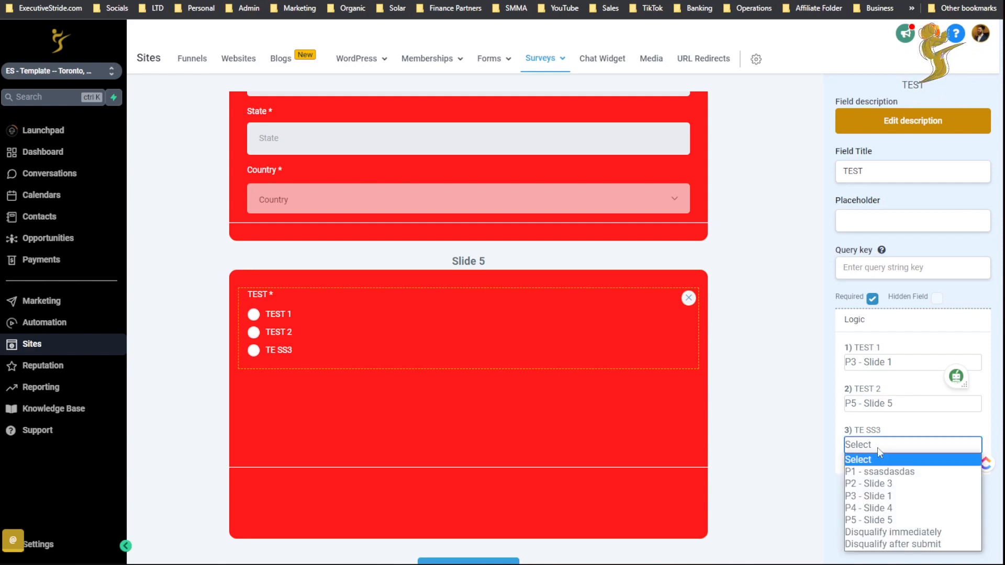
click(879, 531)
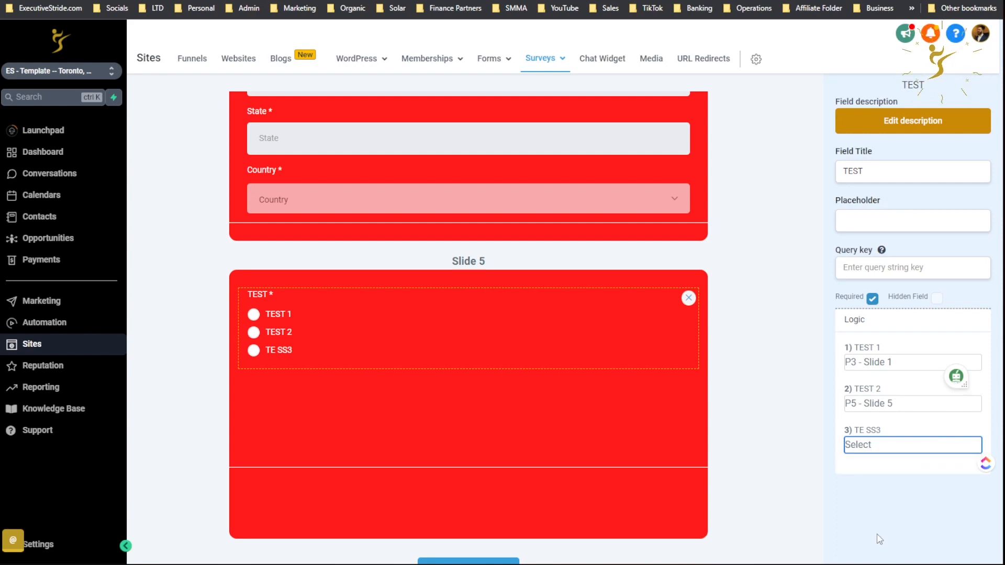
Look through all survey slides and compare the Full Name field's settings with the TEST field's logic on Slide 5
scroll(817, 402, up, 3)
scroll(790, 381, up, 10)
click(798, 372)
scroll(664, 398, down, 15)
scroll(513, 324, up, 5)
scroll(583, 335, up, 5)
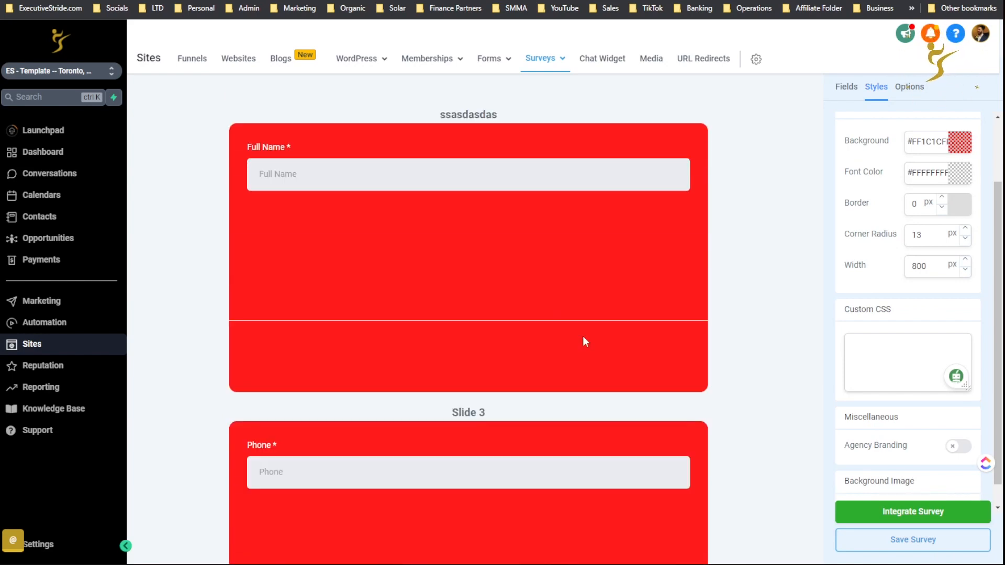
click(529, 166)
scroll(660, 458, down, 12)
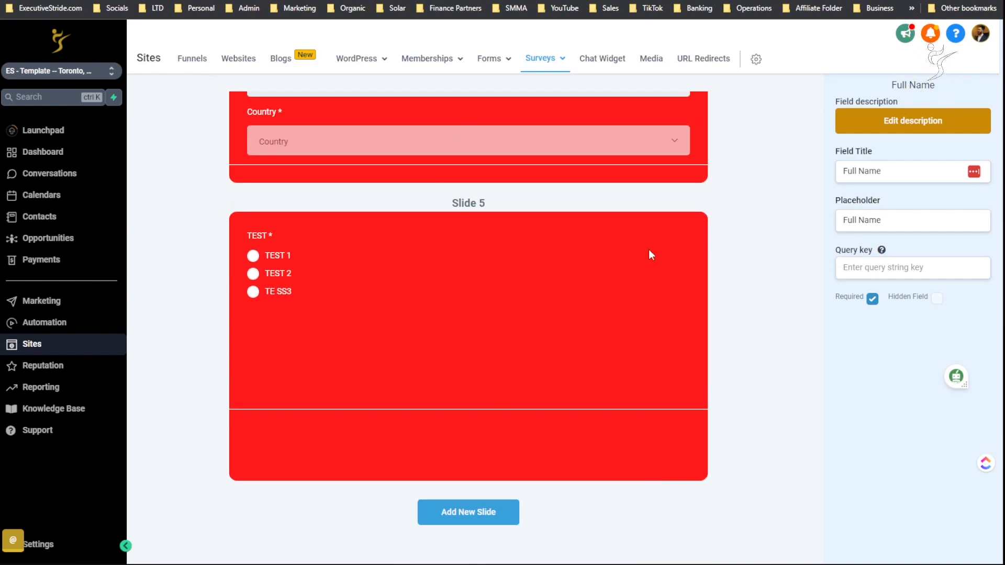
scroll(718, 343, up, 8)
scroll(666, 343, down, 4)
click(780, 361)
scroll(781, 360, down, 5)
click(305, 261)
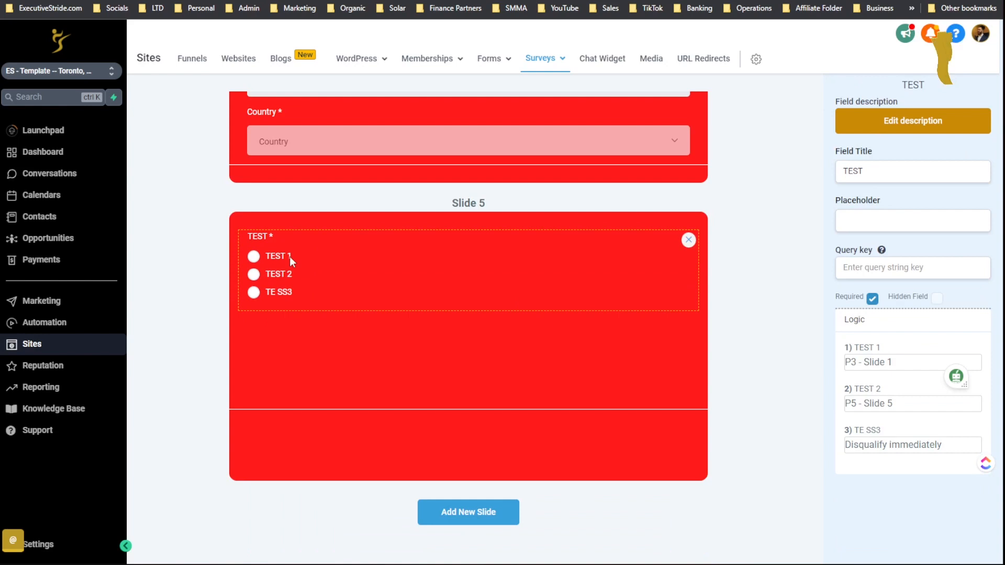
Return to the first slide and examine the Full Name field's title, placeholder, query key and required settings
scroll(743, 283, up, 10)
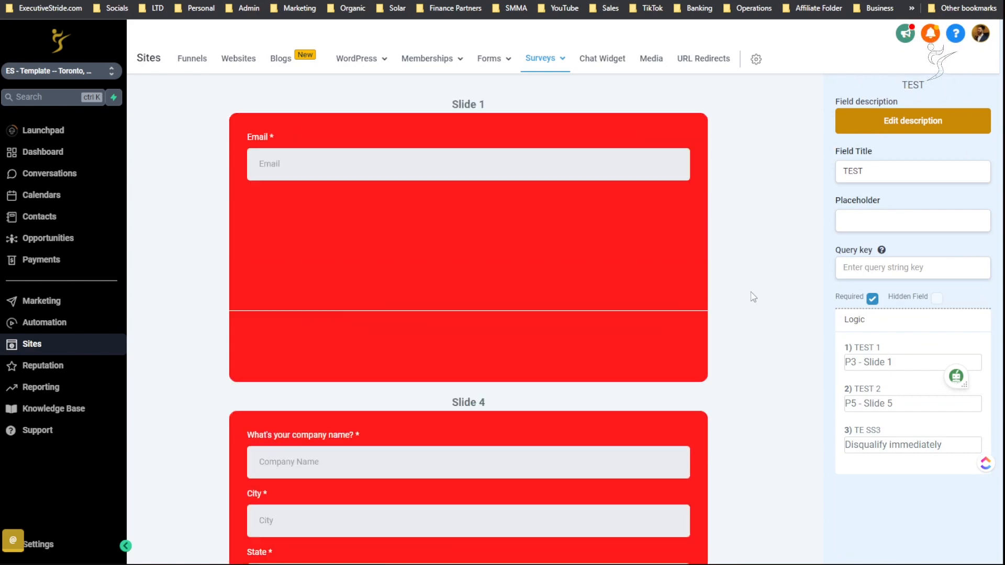
scroll(462, 306, up, 1)
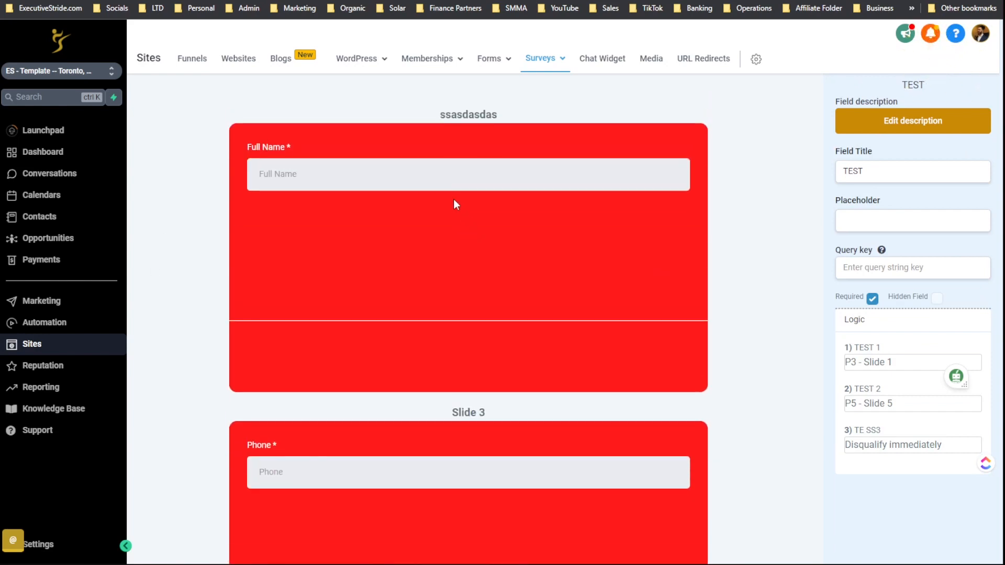
click(445, 147)
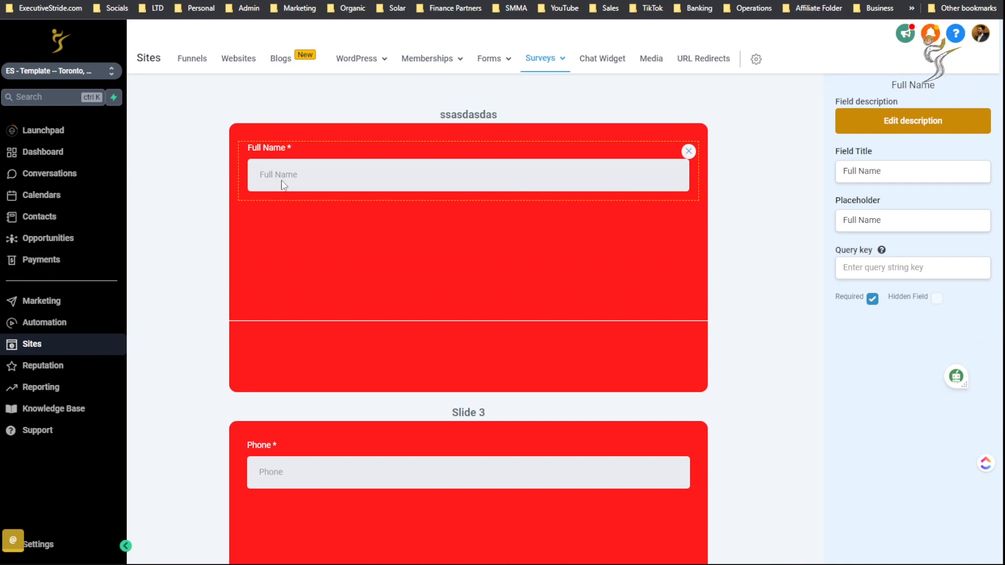
scroll(281, 180, down, 1)
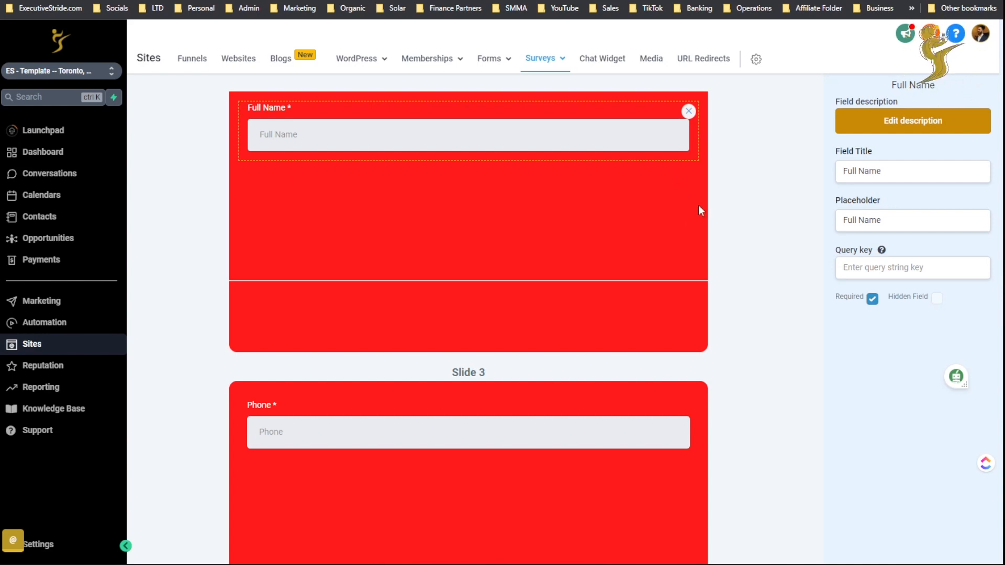
scroll(576, 247, down, 1)
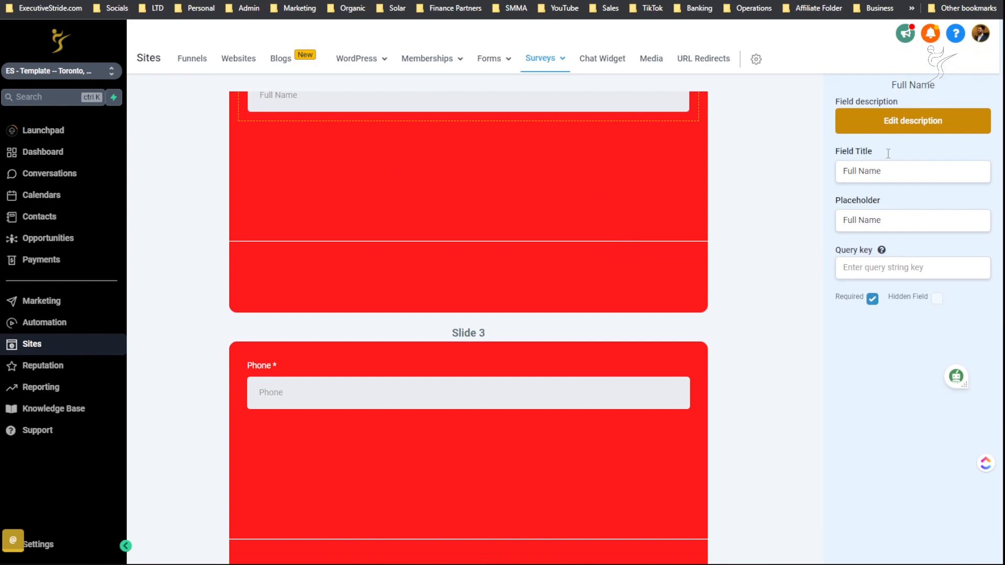
click(468, 166)
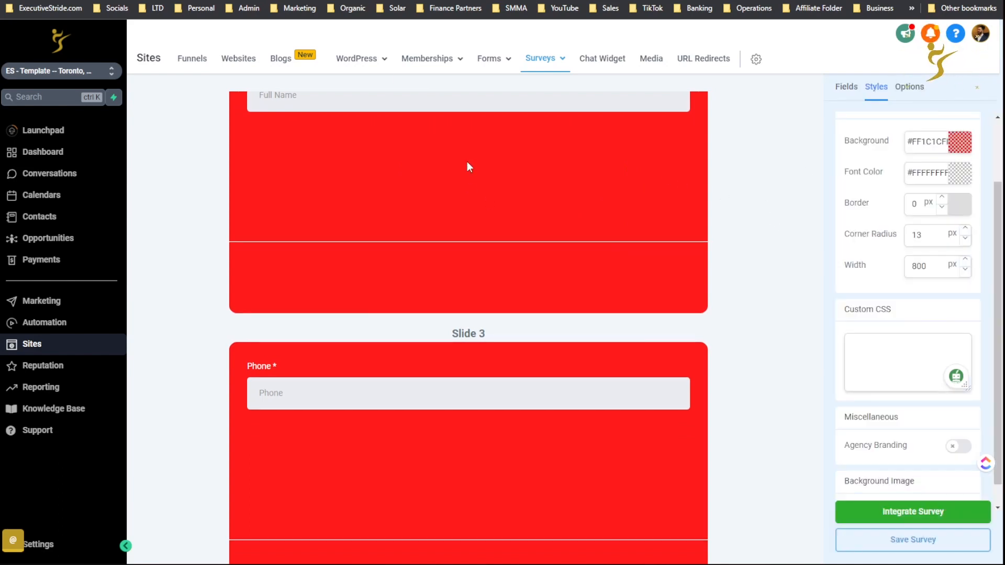
Save the survey and open its integration options, viewing the iframe embed code and the shareable link
scroll(828, 198, down, 1)
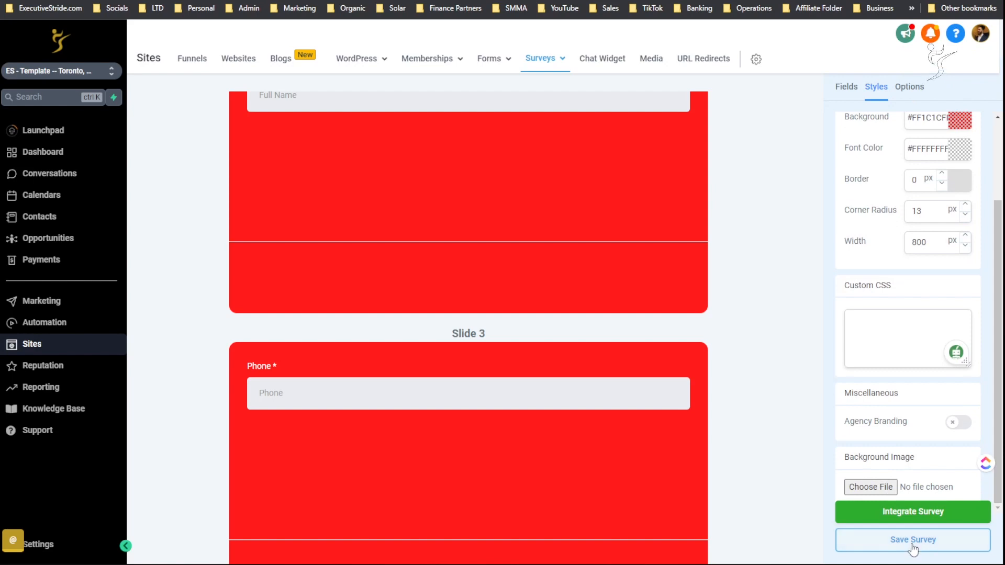
click(922, 510)
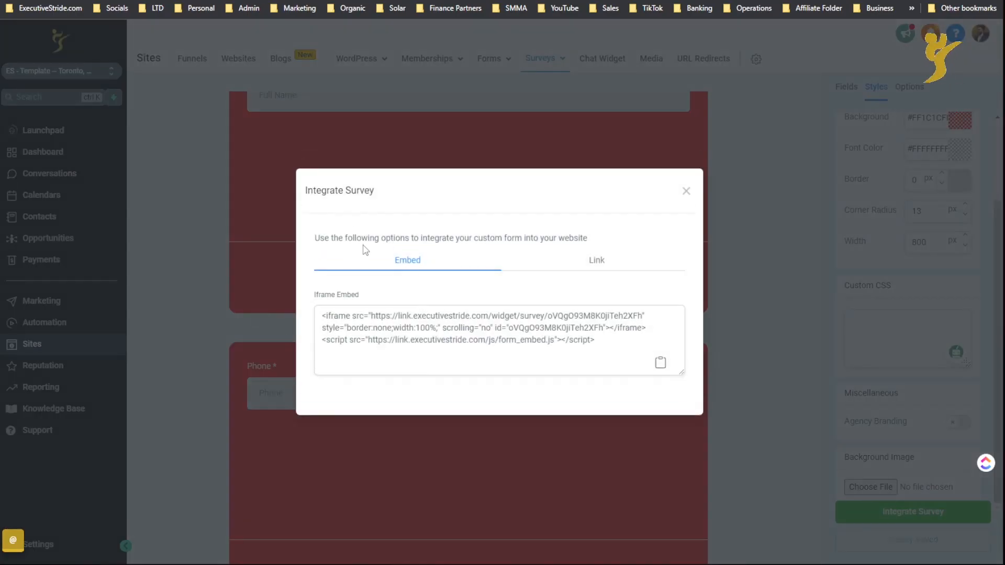
drag(310, 323, 617, 363)
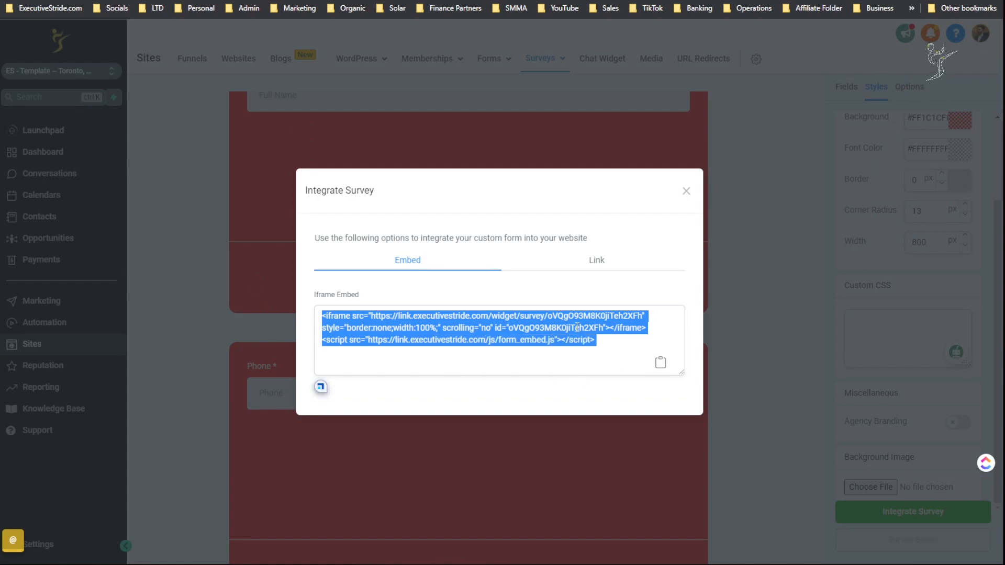
click(593, 260)
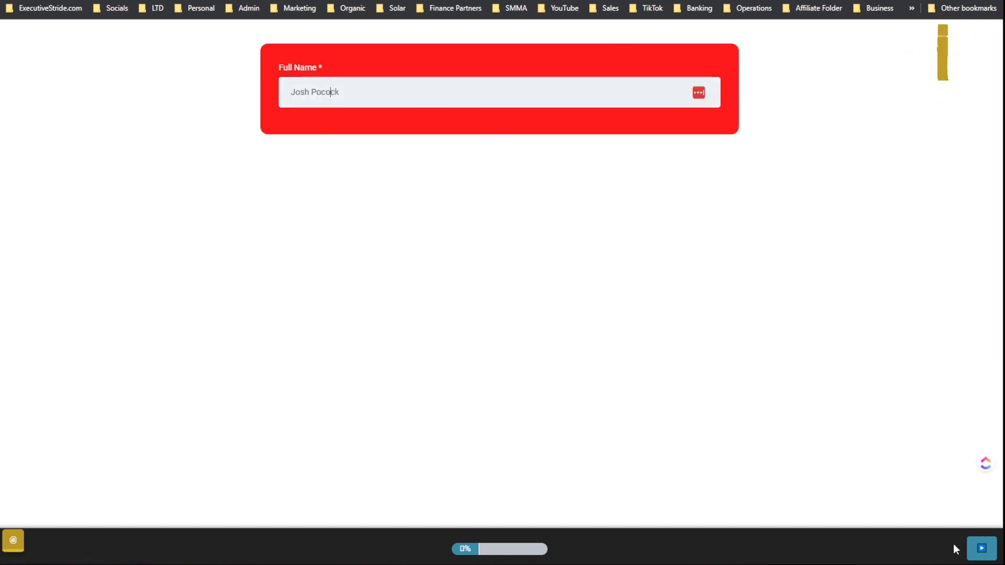
Check the Full Name slide in the live survey, and close the live page and the integration dialog
drag(339, 93, 336, 119)
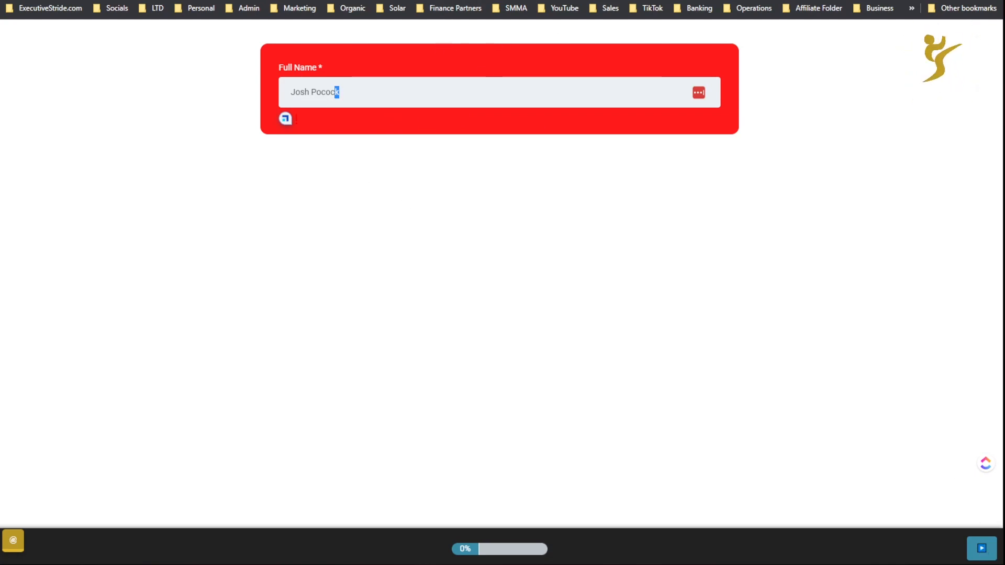
key(ctrl+w)
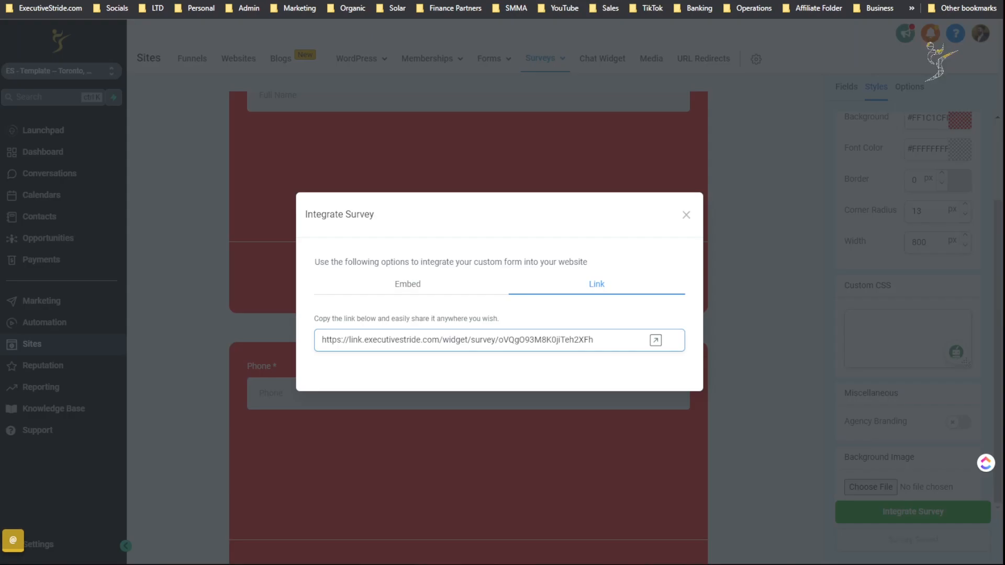
click(525, 115)
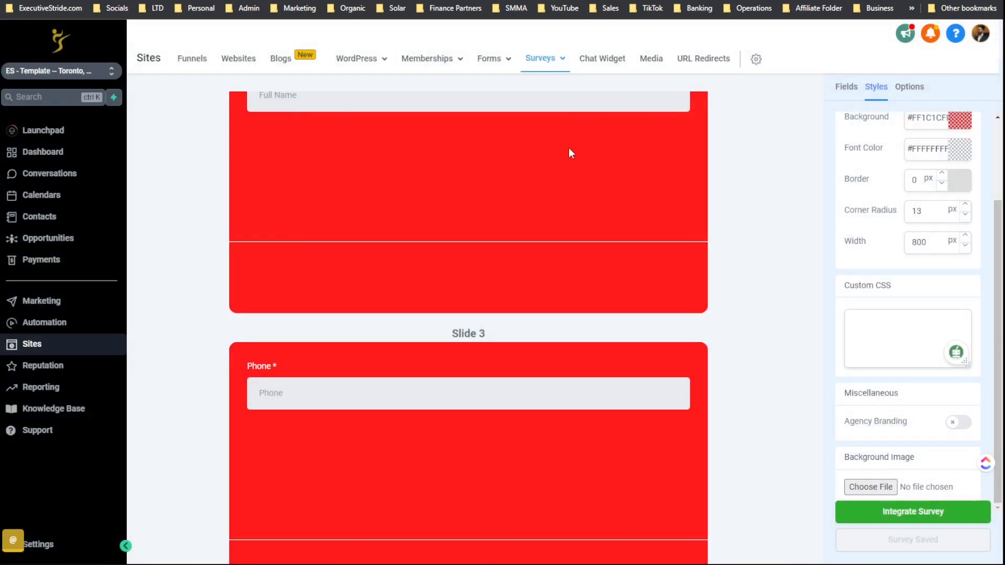
Reopen the survey's integration options, examine the iframe embed code, and close the dialog
scroll(693, 263, up, 2)
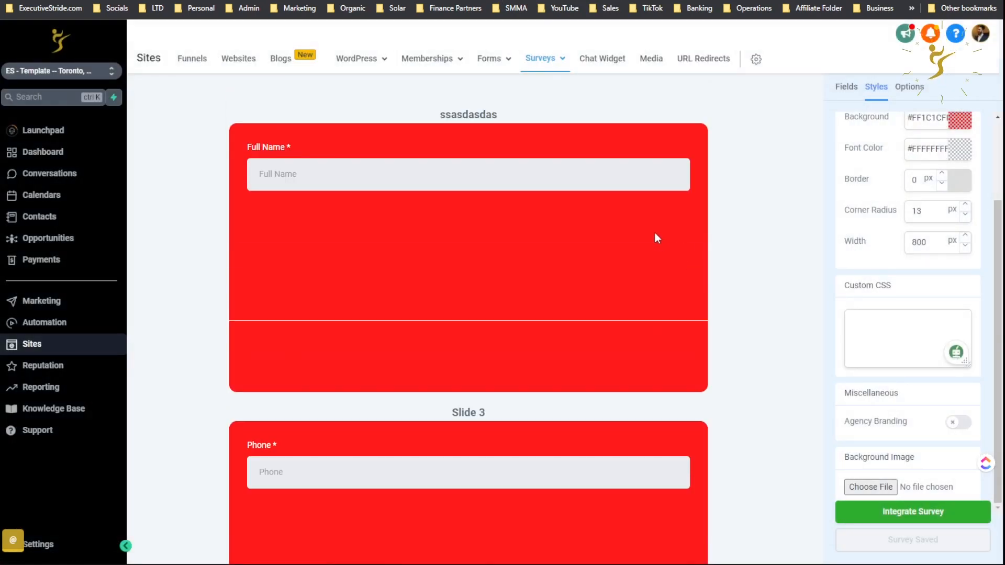
click(872, 518)
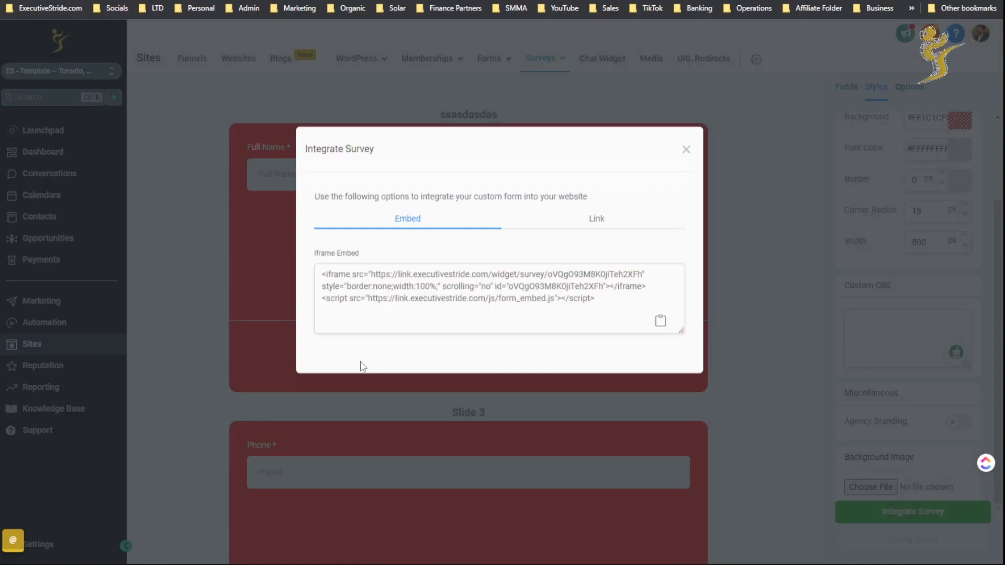
drag(423, 352, 409, 327)
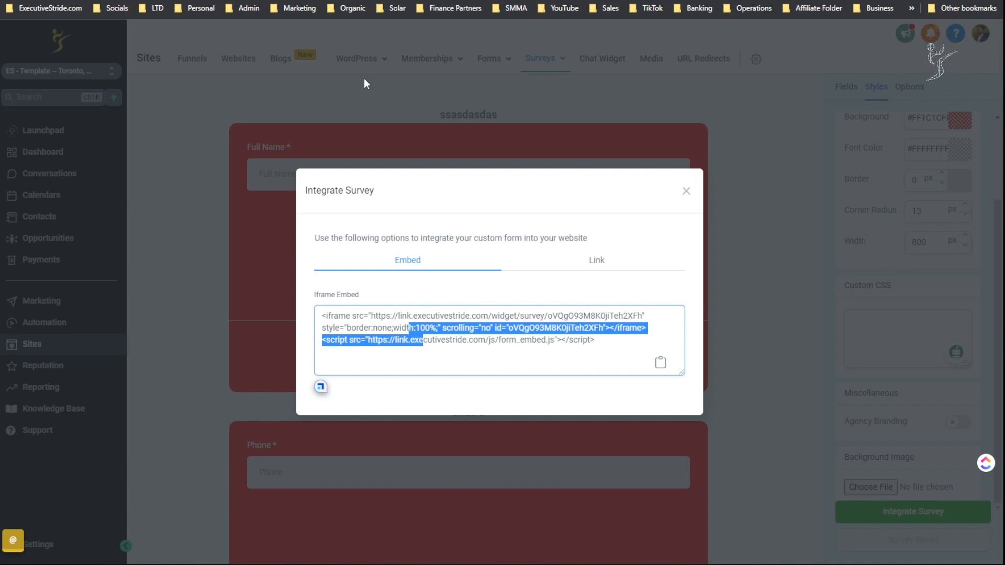
click(701, 96)
mouse_move(539, 59)
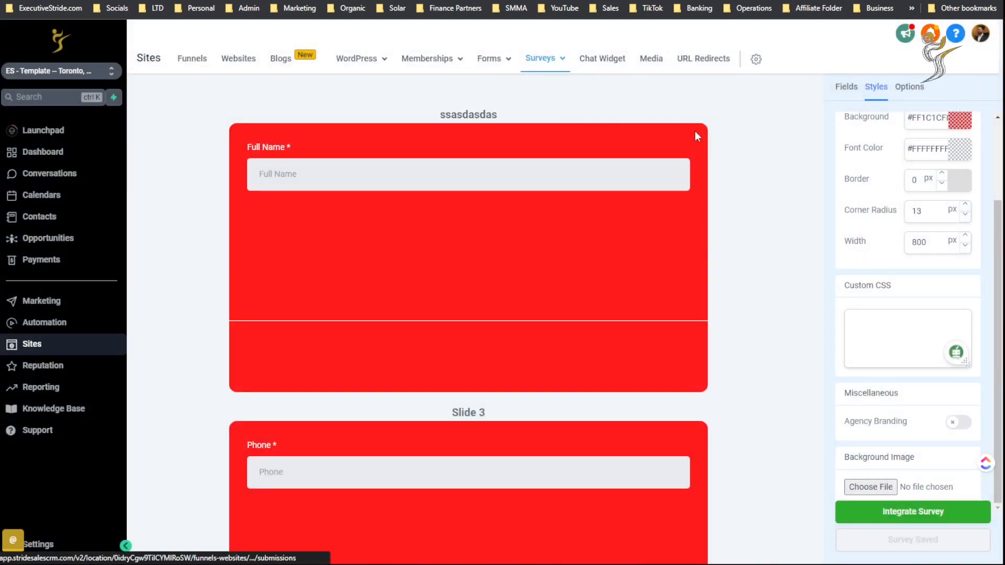
Review the survey's layout, style and Custom CSS settings, and look over the slides again
scroll(955, 196, up, 2)
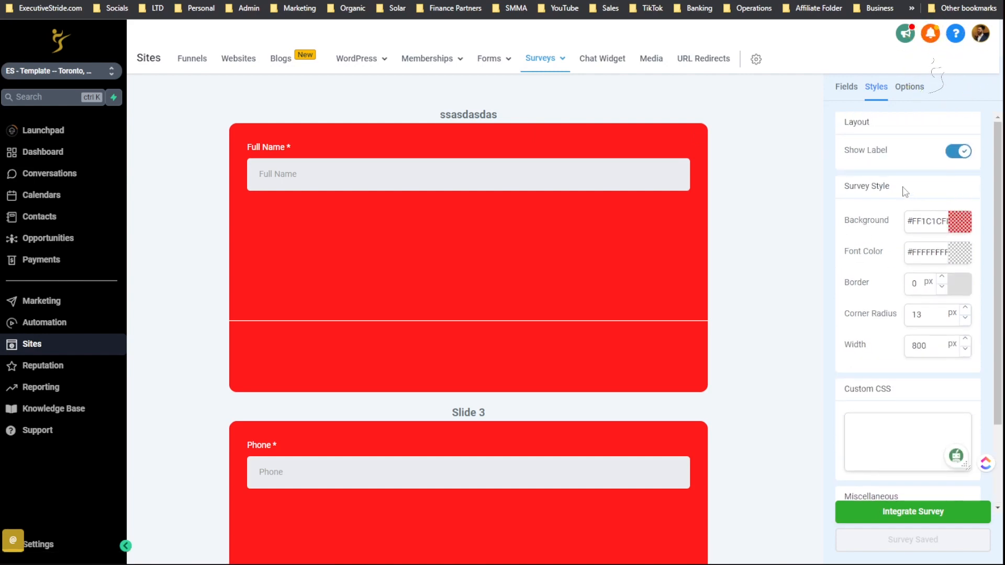
scroll(912, 195, down, 2)
click(894, 349)
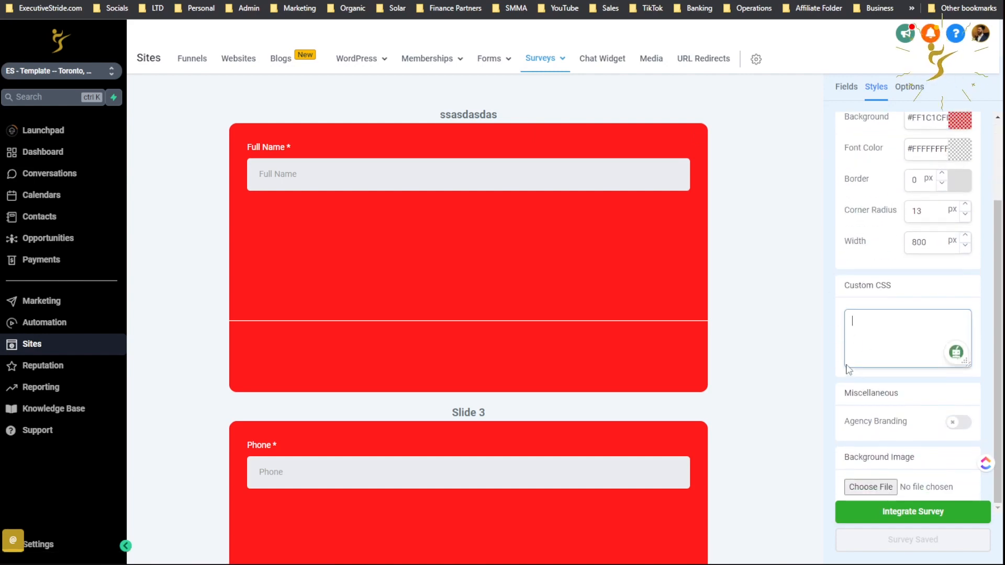
scroll(654, 334, down, 4)
scroll(643, 298, down, 4)
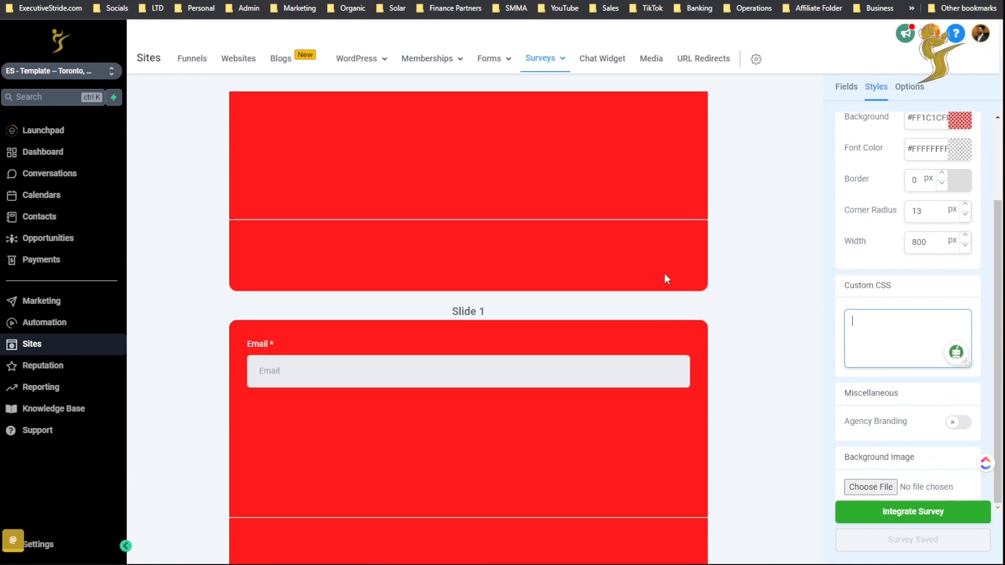
Switch to the live solar survey, answer $301 - $400 for the monthly electric bill, and choose "No, I rent my home"
scroll(696, 283, up, 8)
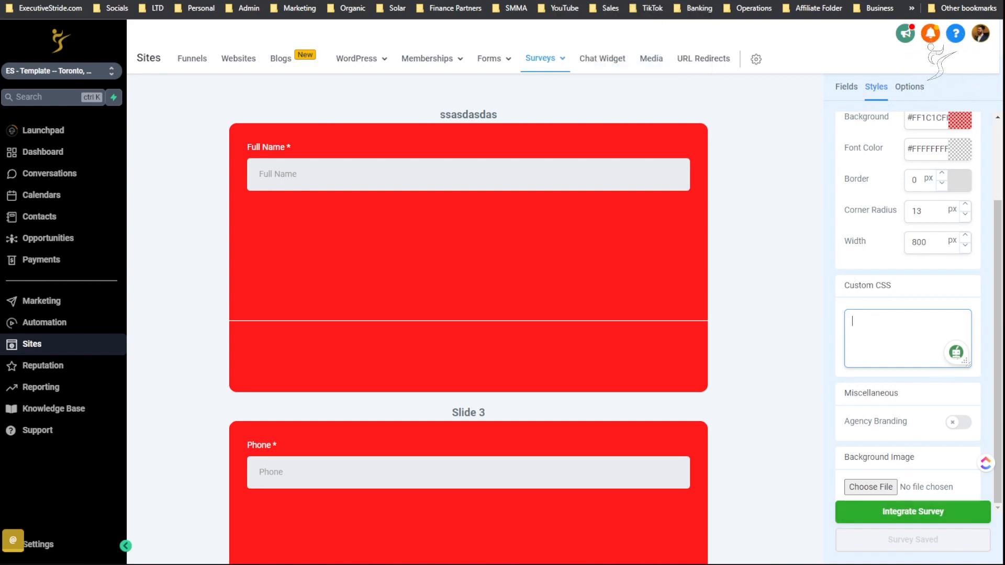
click(588, 0)
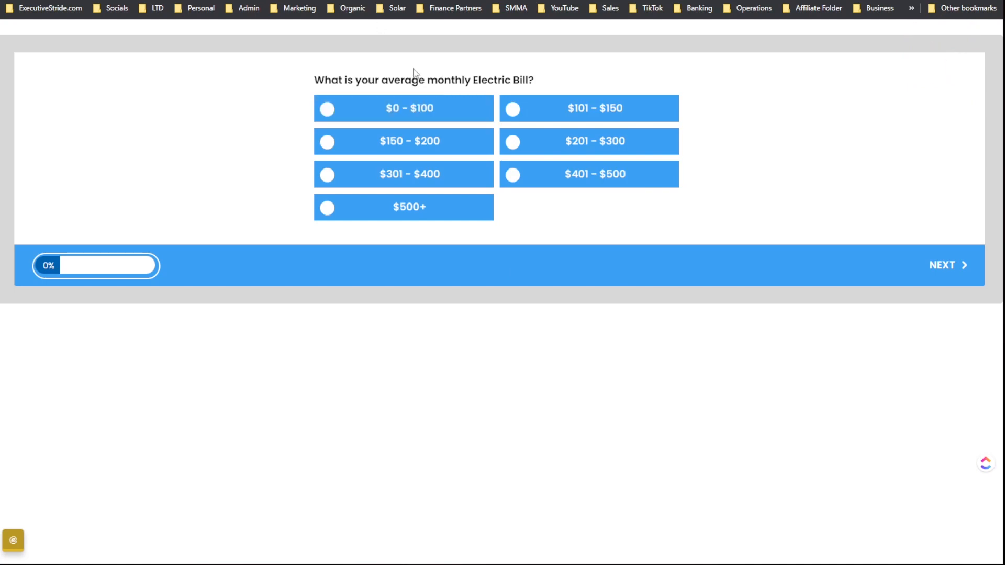
click(381, 180)
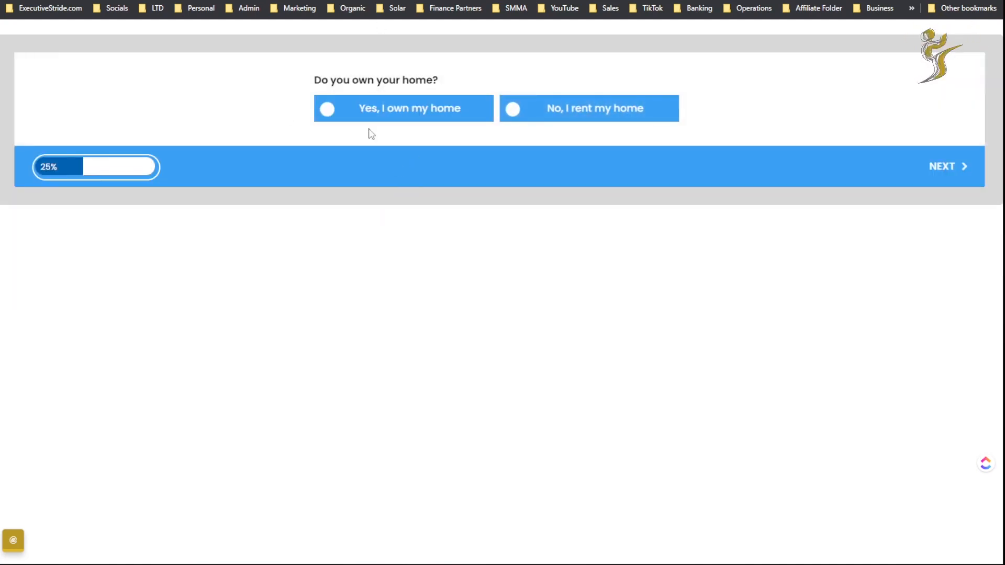
drag(336, 83, 404, 113)
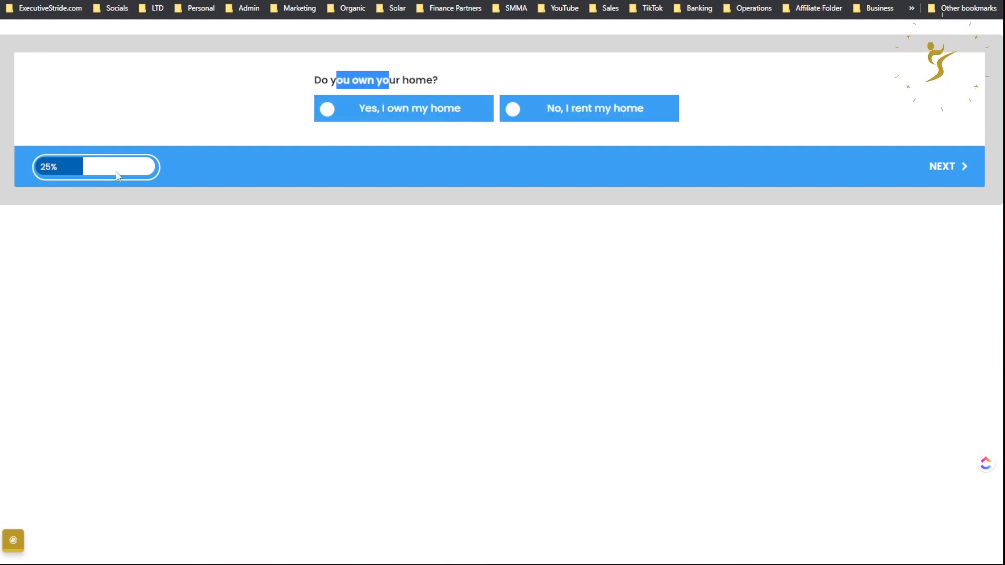
click(588, 107)
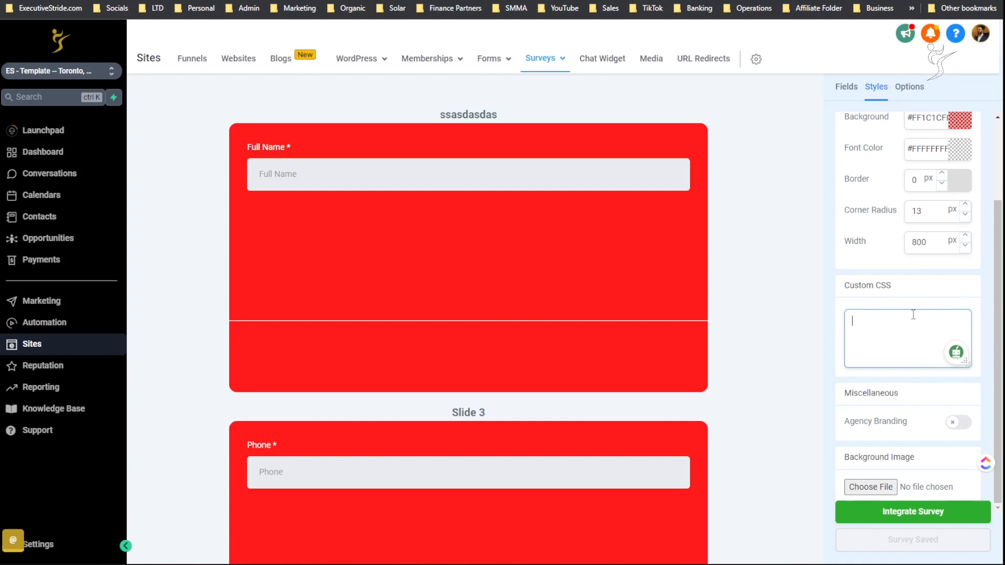
Switch back to HighLevel, open the form builder list, and create a new form
scroll(917, 378, up, 2)
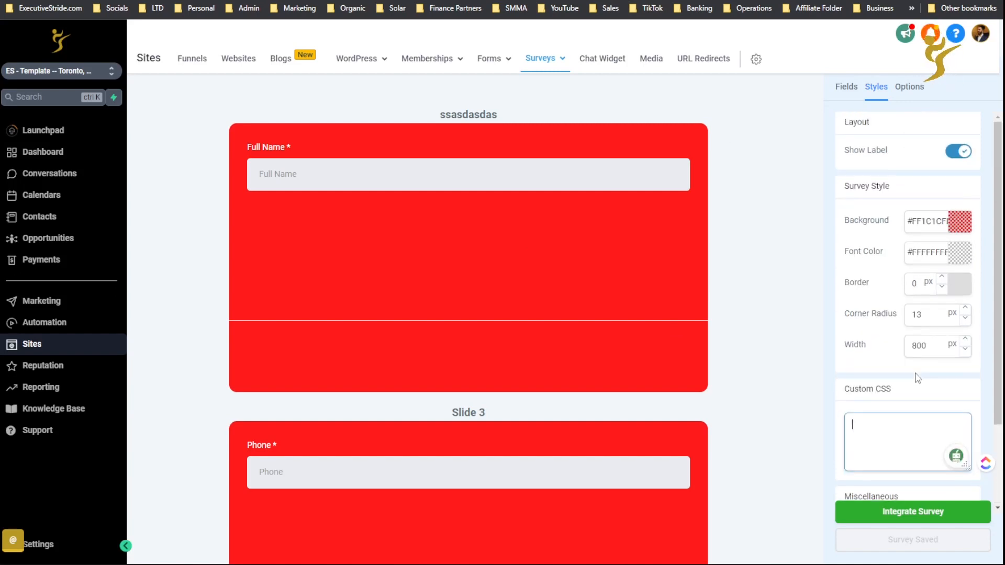
mouse_move(499, 57)
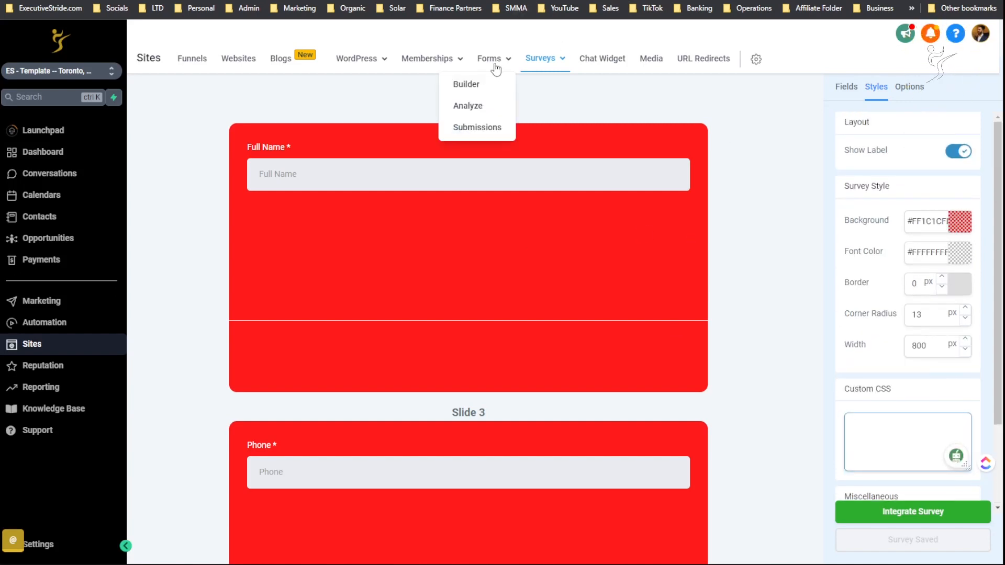
click(481, 91)
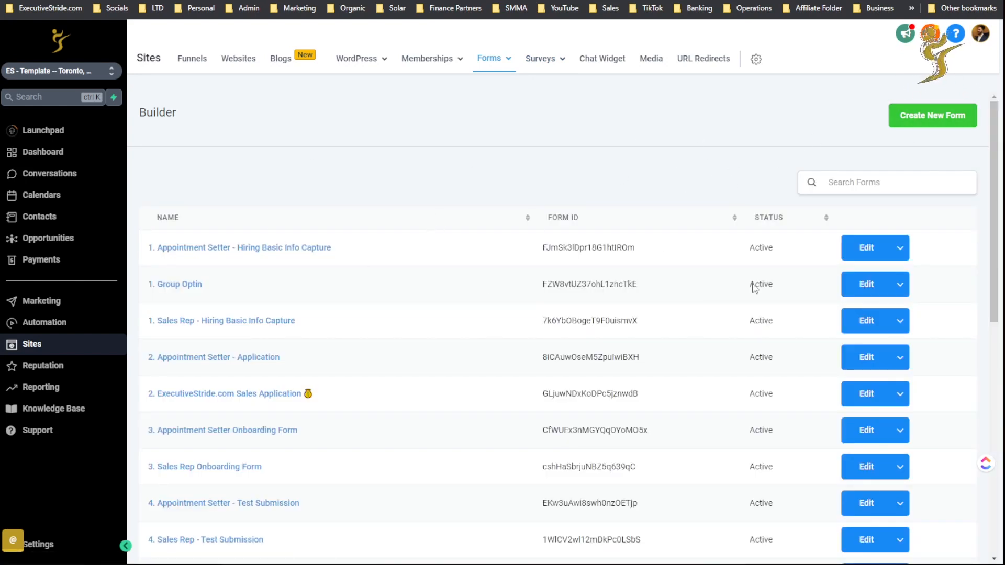
click(947, 129)
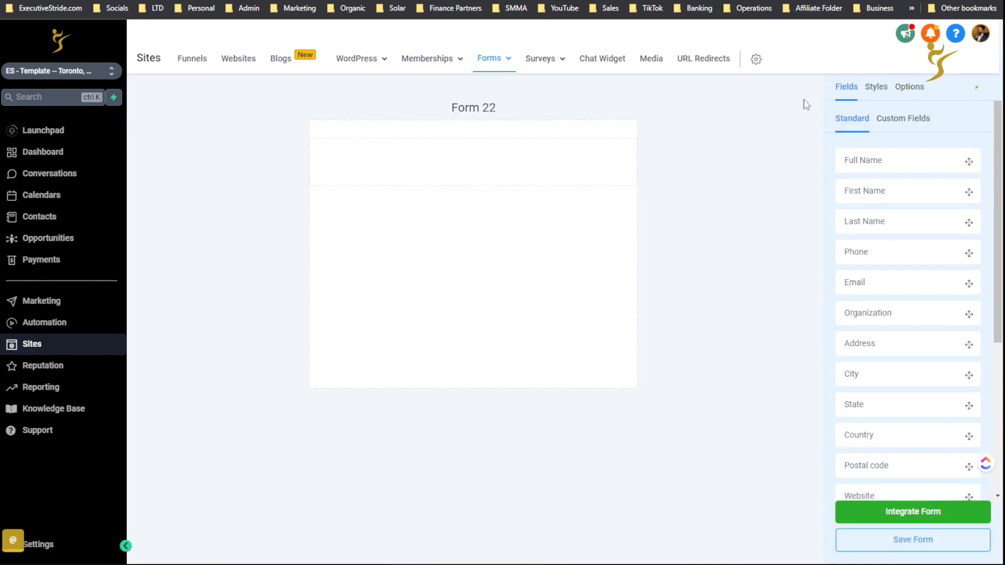
Add the Full Name, First Name, Last Name and Organization fields in order to the blank form
scroll(864, 175, down, 5)
scroll(891, 231, up, 5)
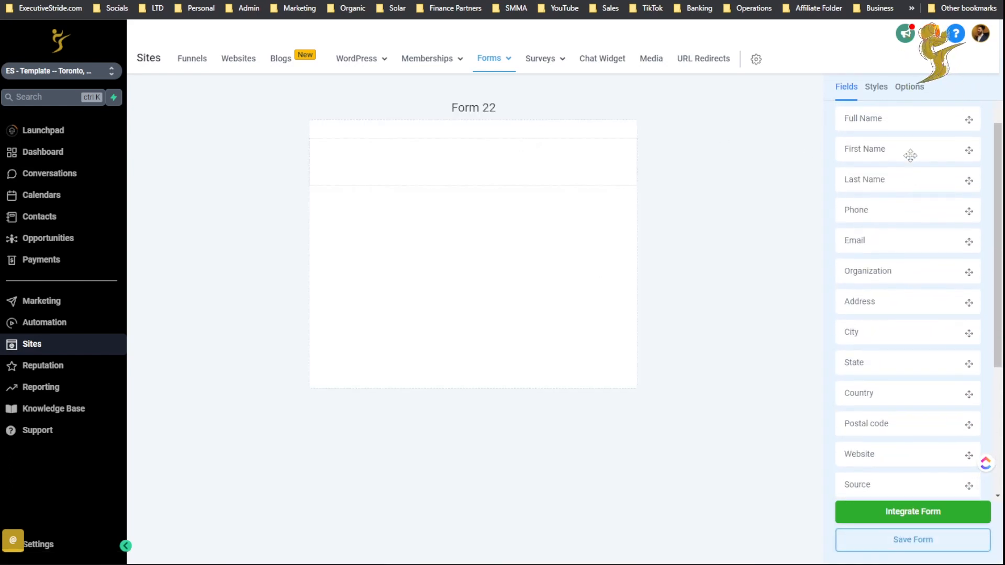
drag(874, 157, 581, 136)
drag(885, 190, 467, 225)
drag(906, 217, 381, 290)
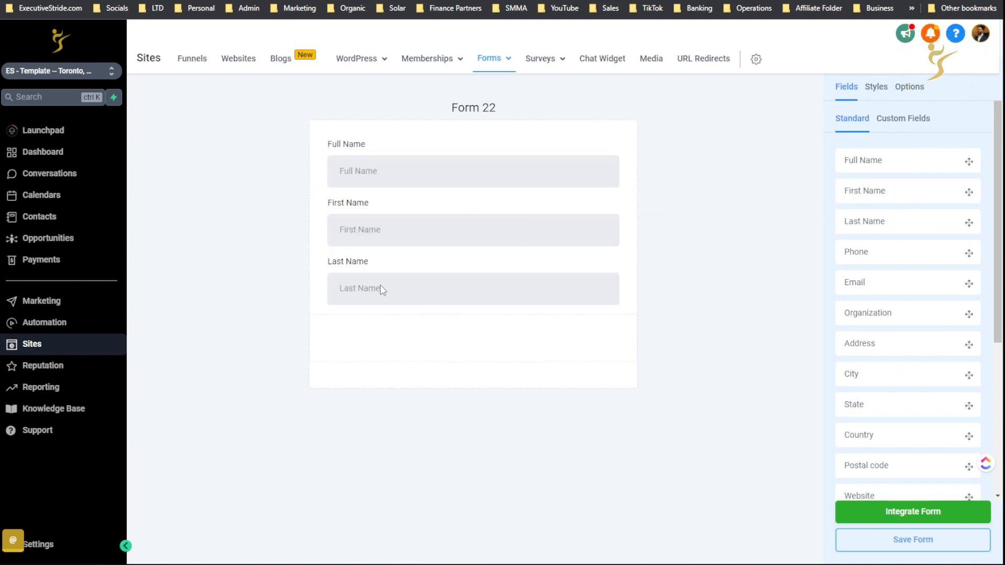
drag(962, 302, 488, 321)
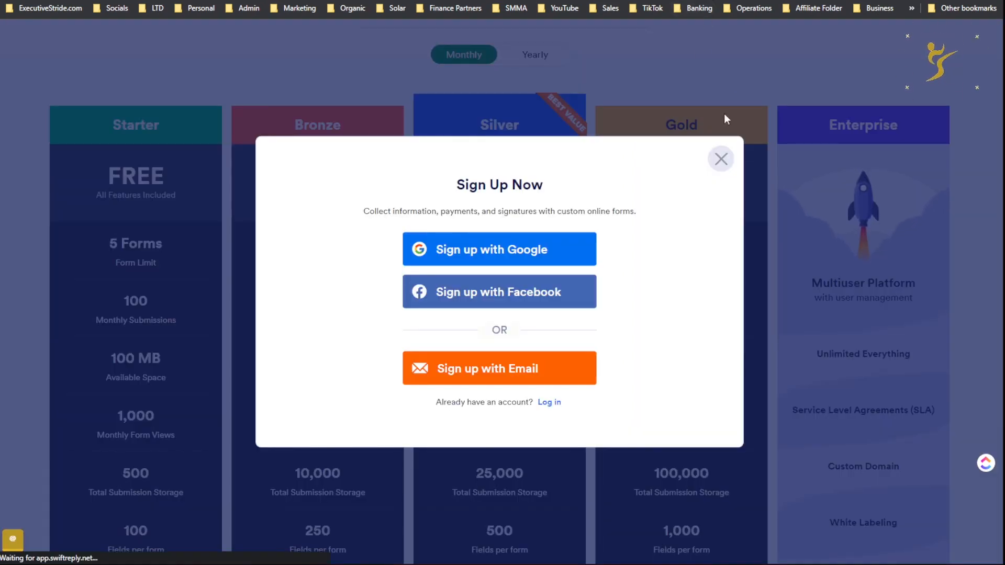
Dismiss the sign-up prompts on Jotform's pricing page and compare the monthly plan prices and limits
click(721, 159)
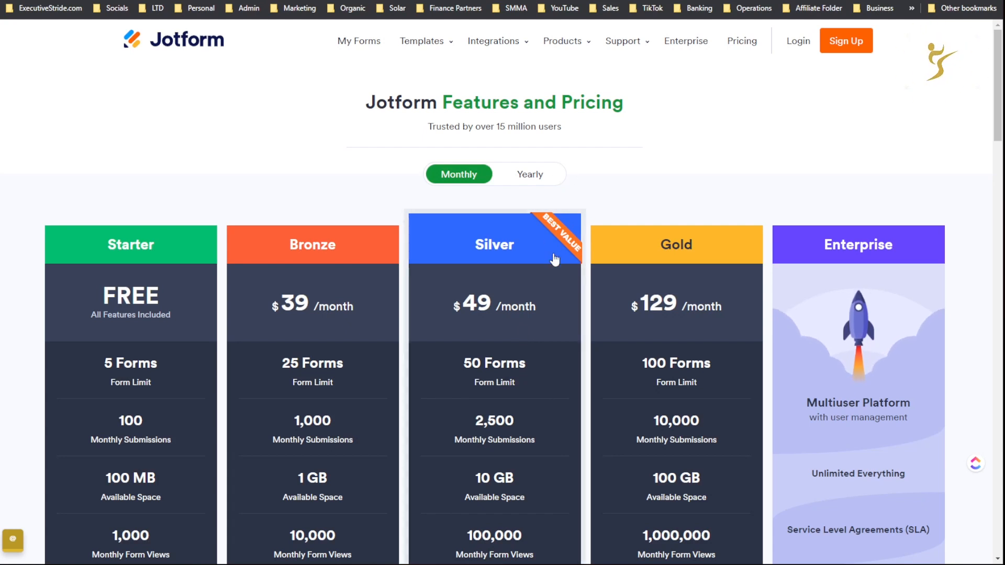
mouse_move(679, 305)
mouse_down()
mouse_move(649, 304)
mouse_move(678, 307)
mouse_up()
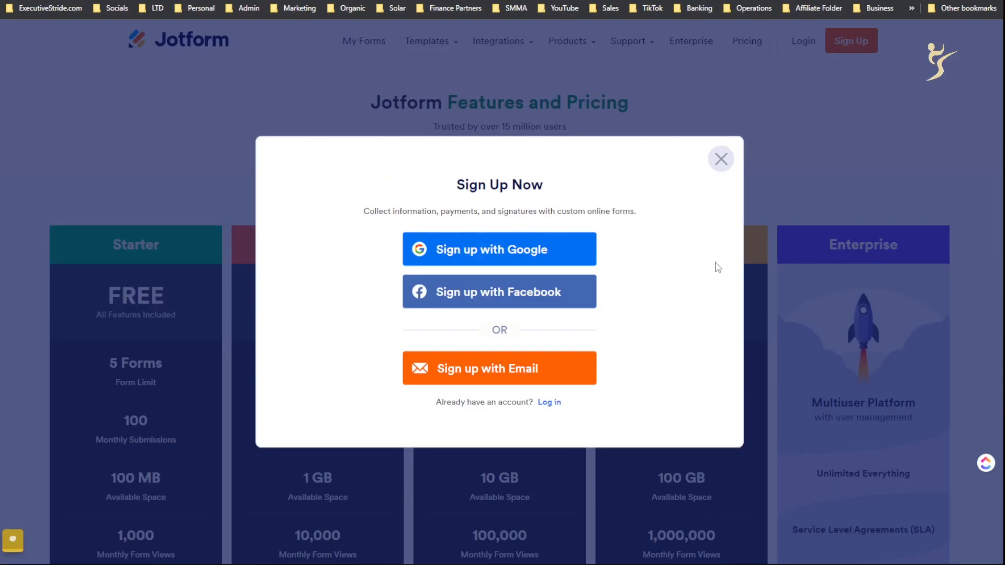
click(720, 159)
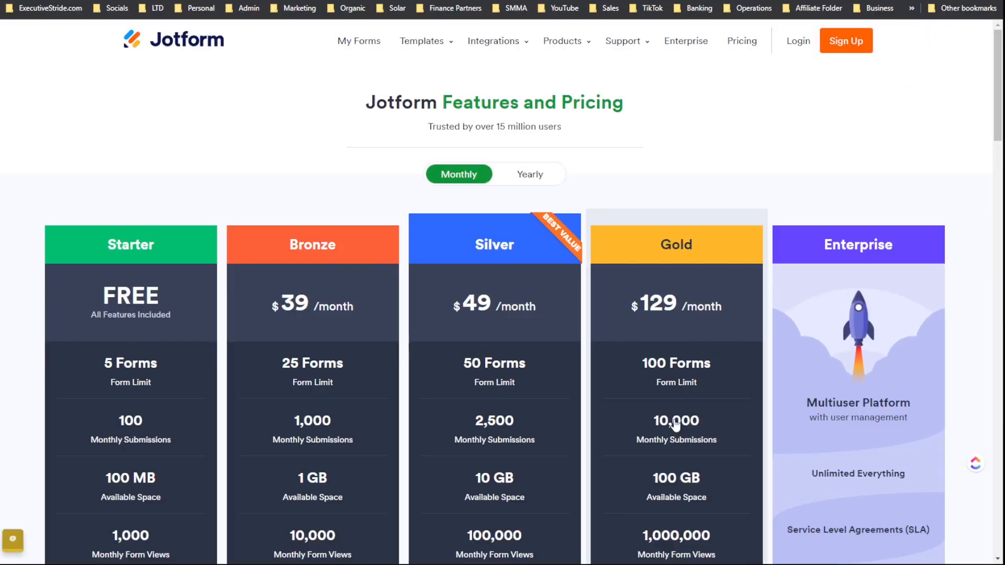
scroll(650, 422, down, 3)
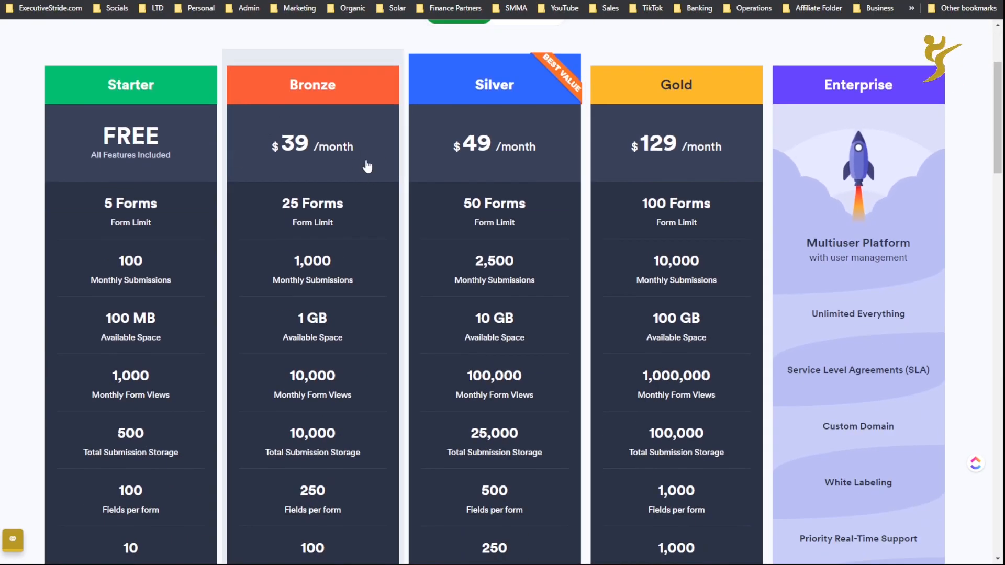
scroll(395, 282, down, 6)
scroll(570, 350, up, 5)
scroll(553, 343, up, 4)
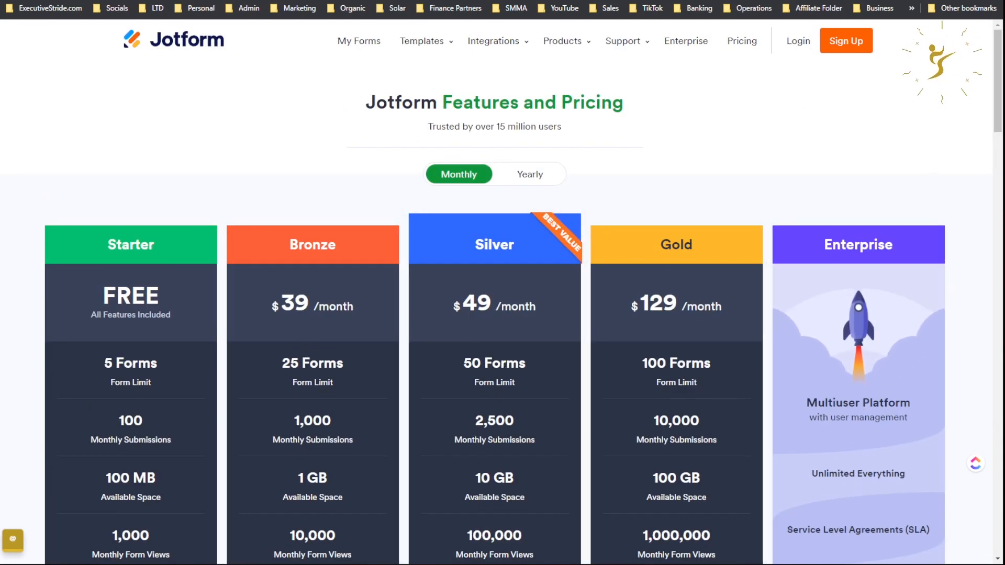
Examine the submission, storage, user, HIPAA and branding limits of each Jotform plan through the end of the table
scroll(628, 492, down, 4)
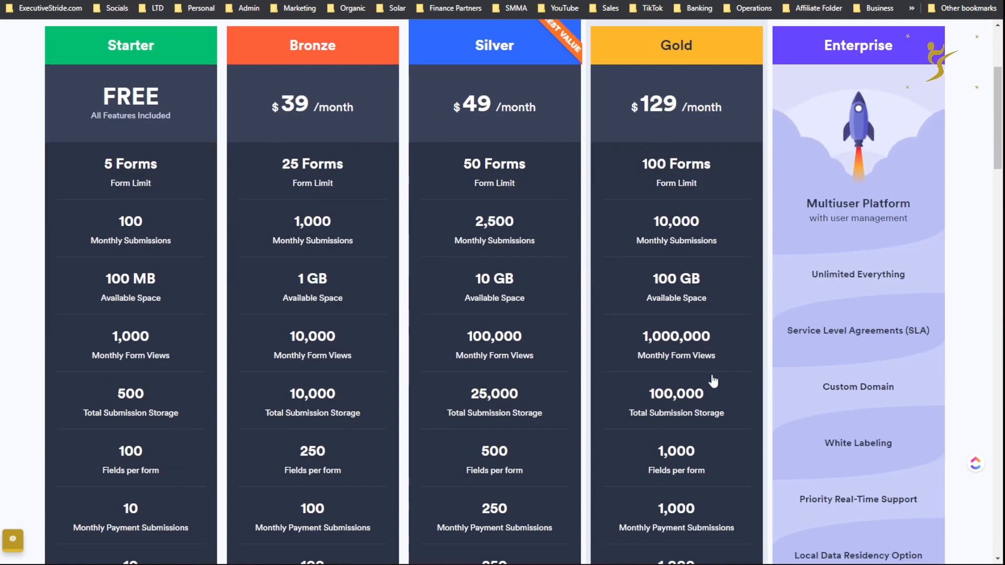
scroll(713, 380, down, 2)
scroll(743, 341, down, 1)
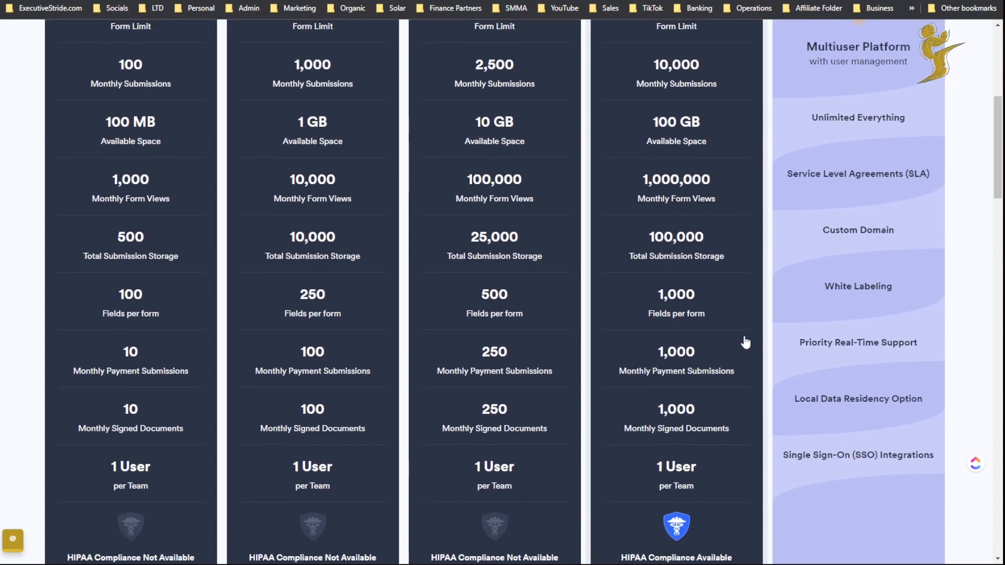
scroll(699, 327, down, 1)
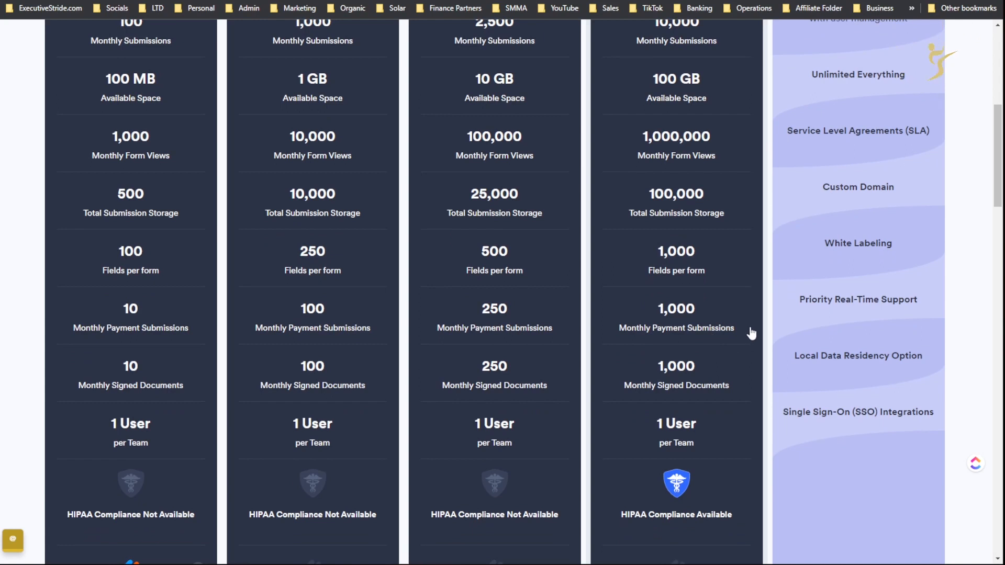
scroll(737, 362, down, 1)
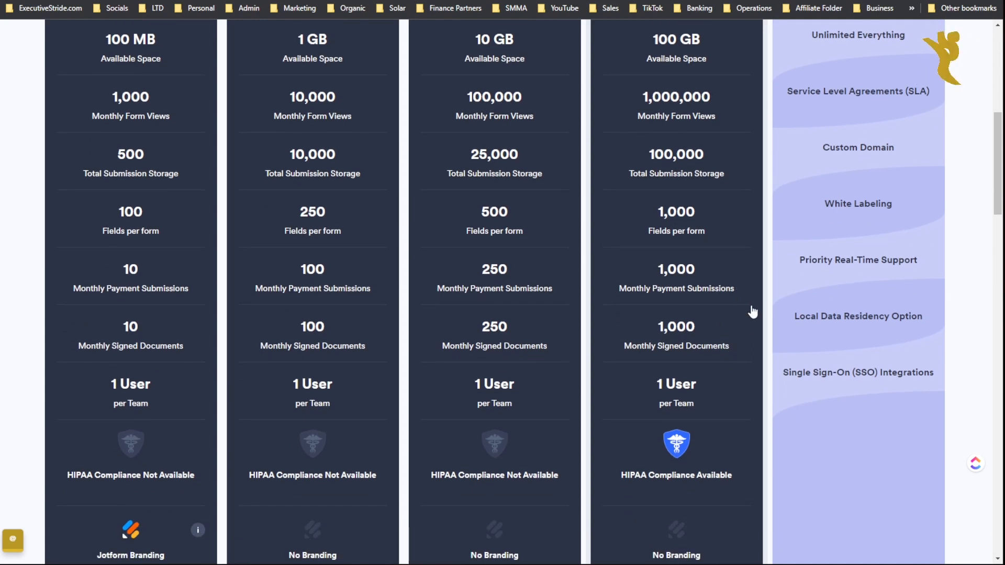
scroll(726, 329, down, 1)
scroll(766, 327, down, 1)
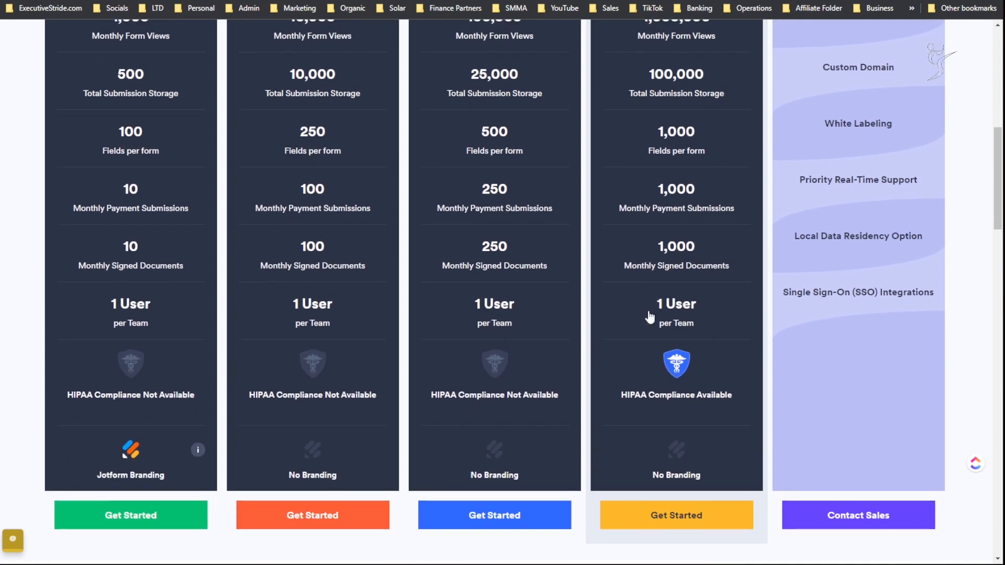
scroll(977, 392, up, 13)
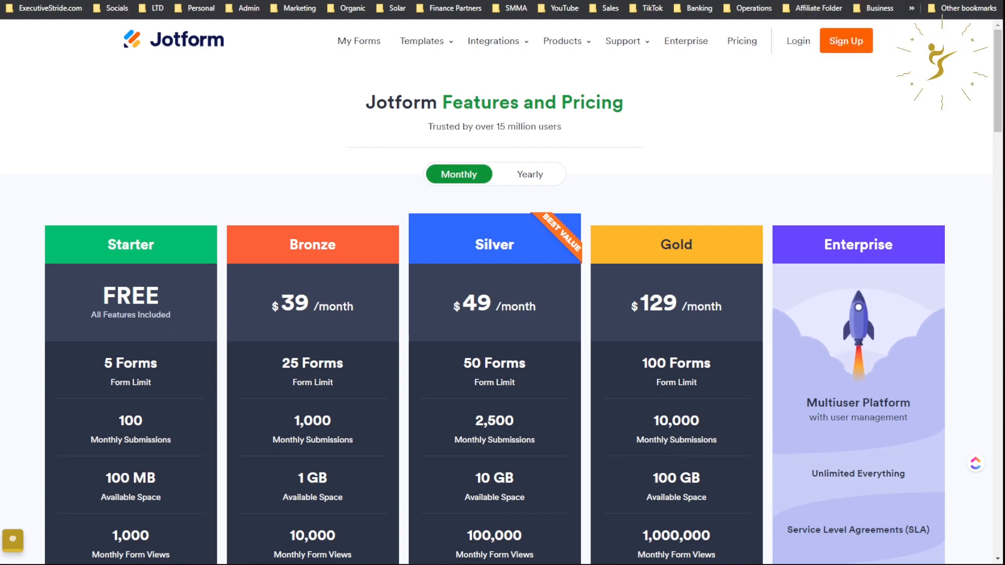
Open the StrideCommunity.com site, and go on to the Accelerate Your Stride 6-Day Challenge page
click(505, 0)
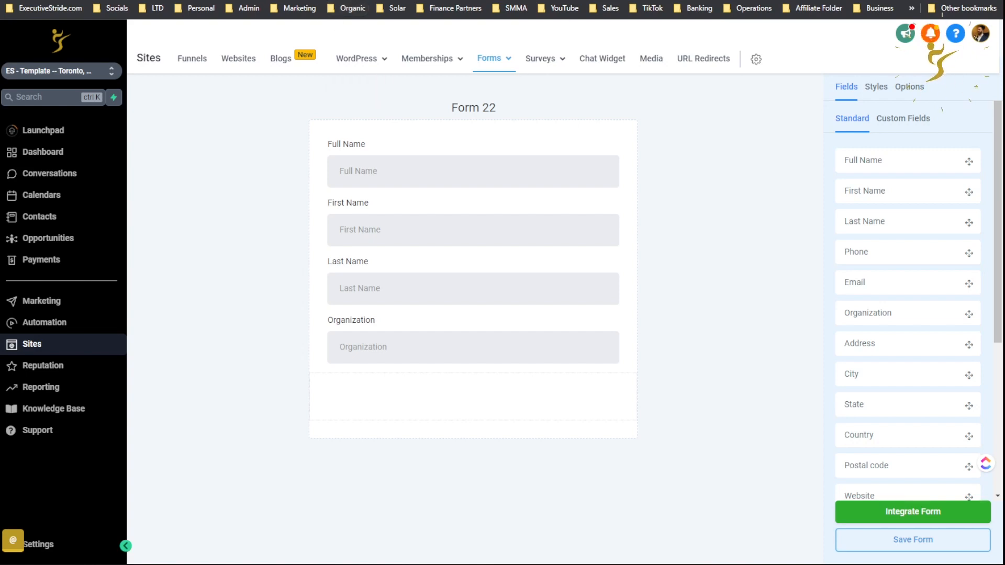
click(325, 0)
click(306, 0)
text(STRIDE)
key(Return)
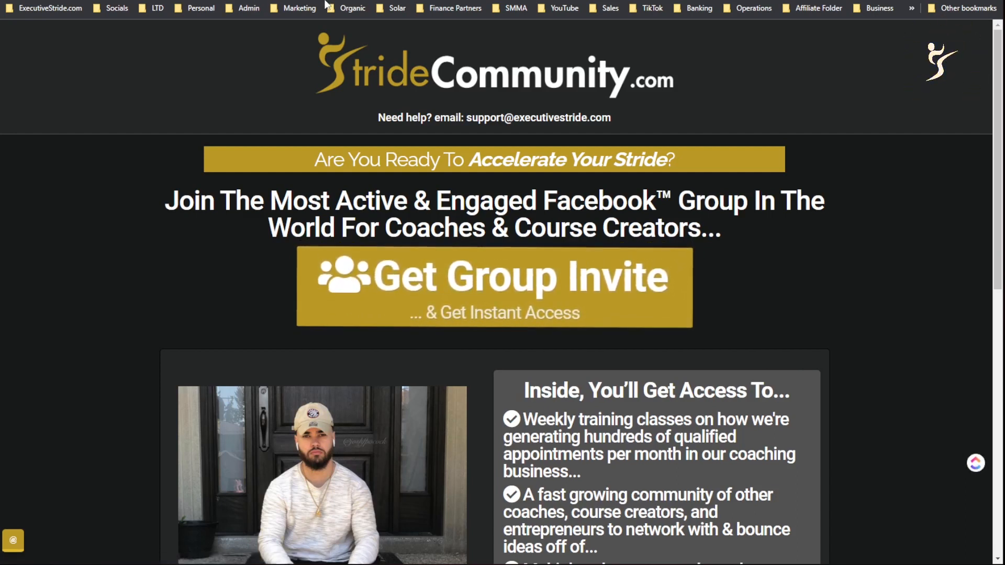
text(acc)
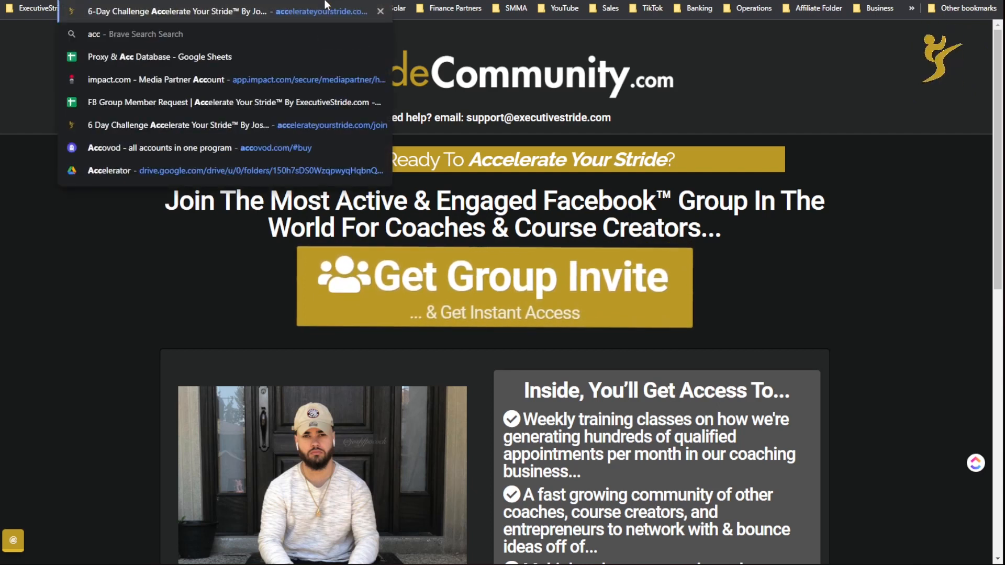
key(Return)
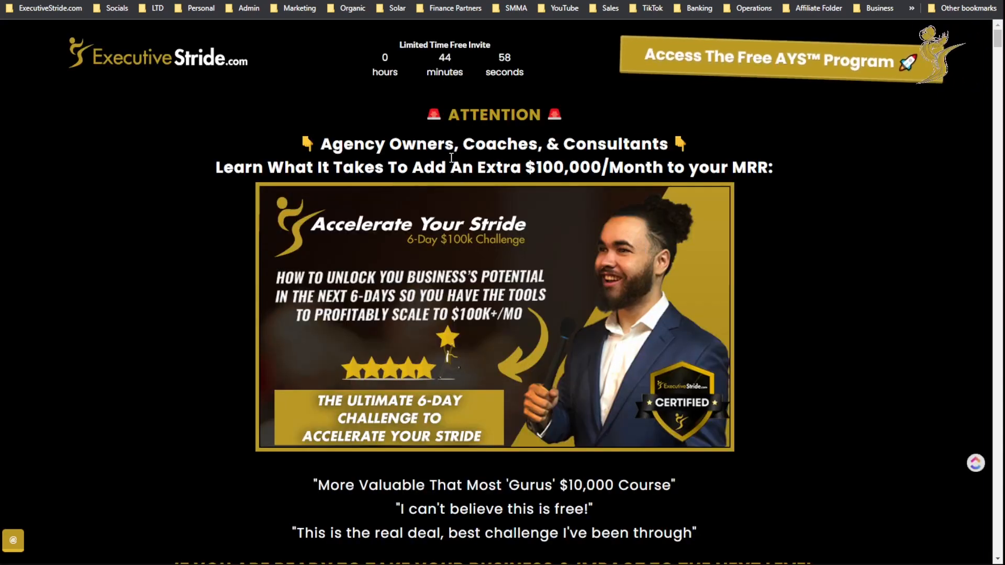
Look through the challenge landing page, including the 6-step system, bonus section and process flowchart, and return to its beginning
scroll(460, 175, down, 10)
scroll(446, 157, down, 2)
scroll(465, 157, up, 10)
scroll(471, 157, down, 13)
scroll(472, 150, down, 20)
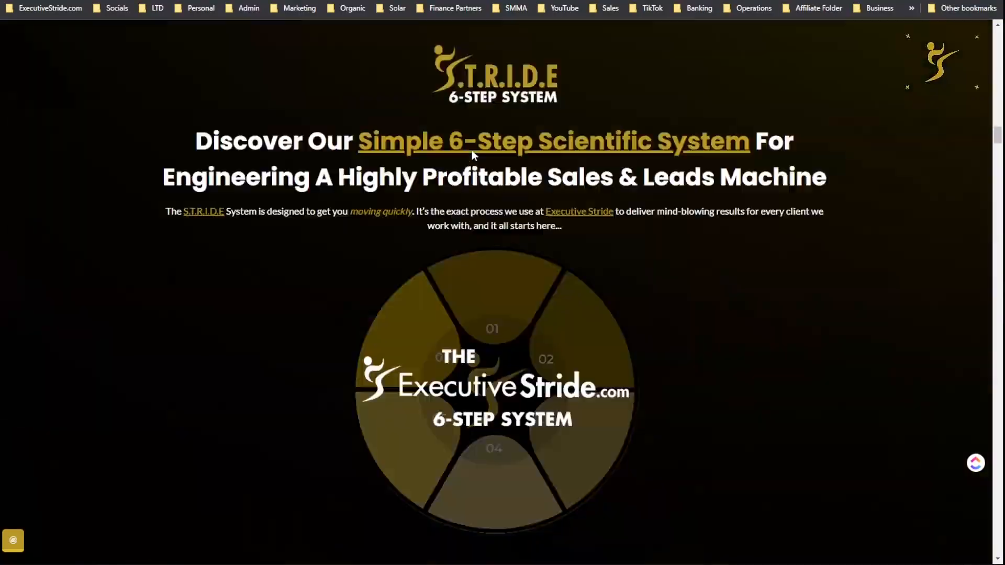
scroll(383, 345, down, 20)
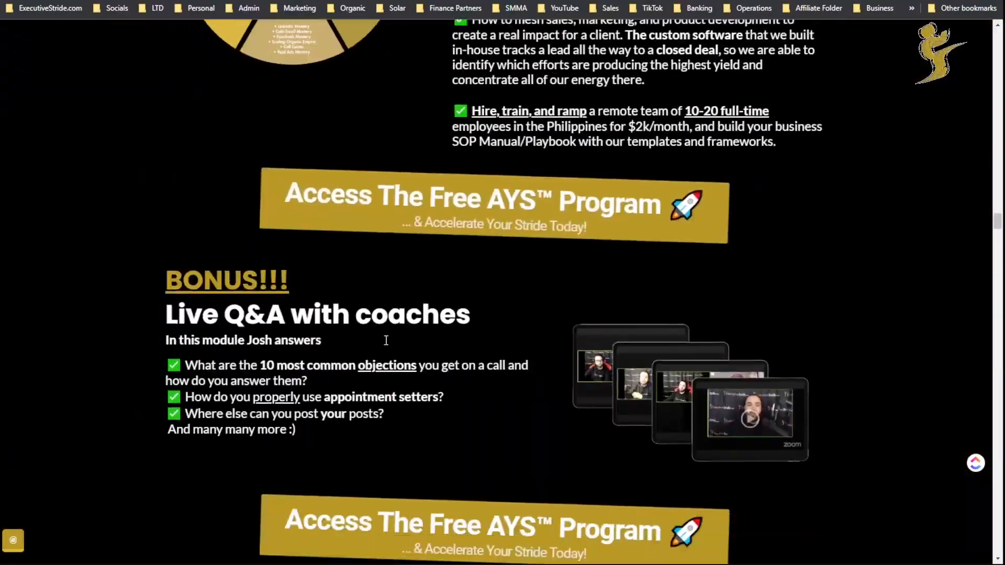
scroll(390, 331, up, 10)
scroll(394, 335, down, 10)
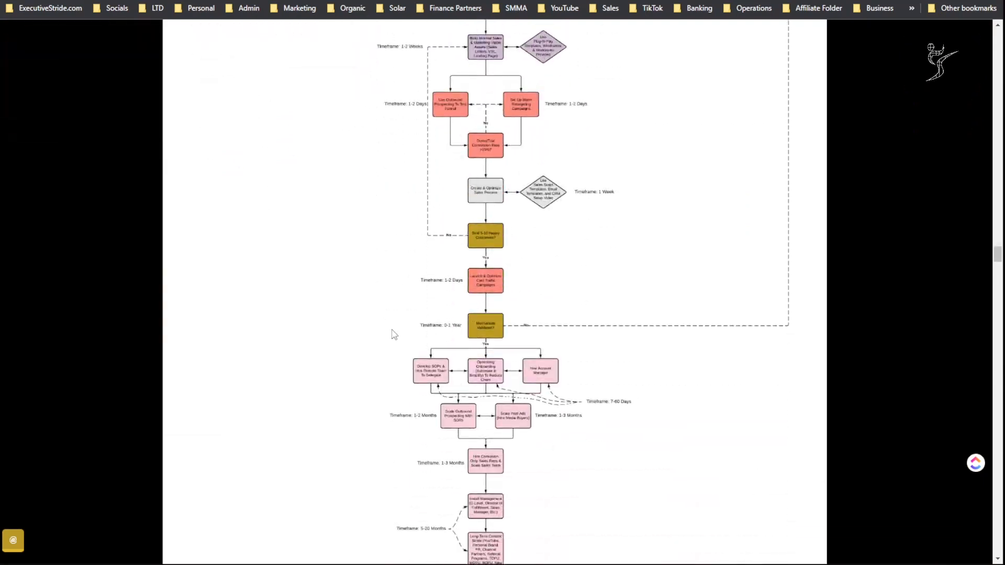
scroll(397, 333, up, 20)
scroll(400, 330, up, 20)
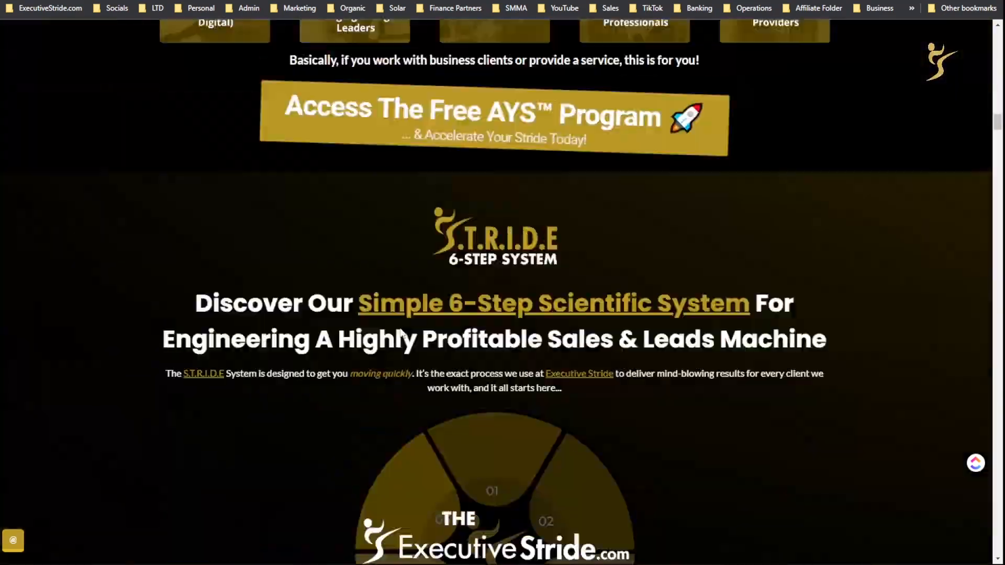
scroll(395, 333, up, 15)
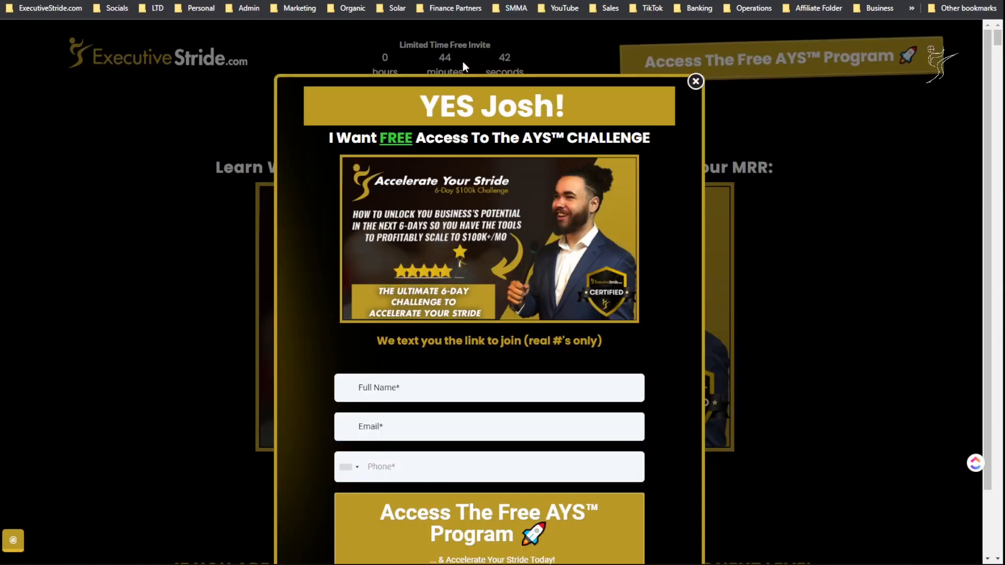
Open the free AYS program opt-in form, check its name, email and phone fields, and close it
click(675, 71)
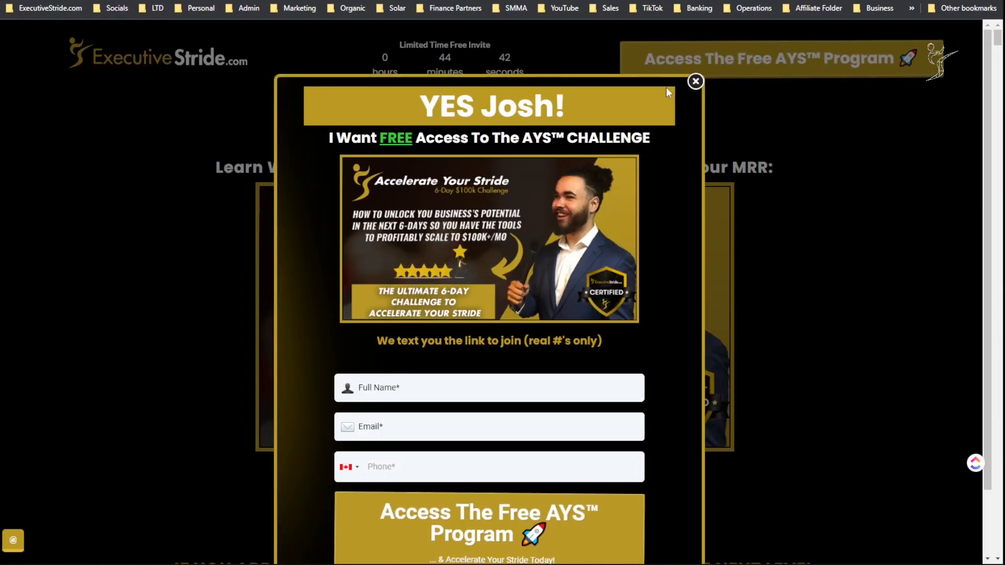
click(695, 81)
scroll(683, 138, down, 4)
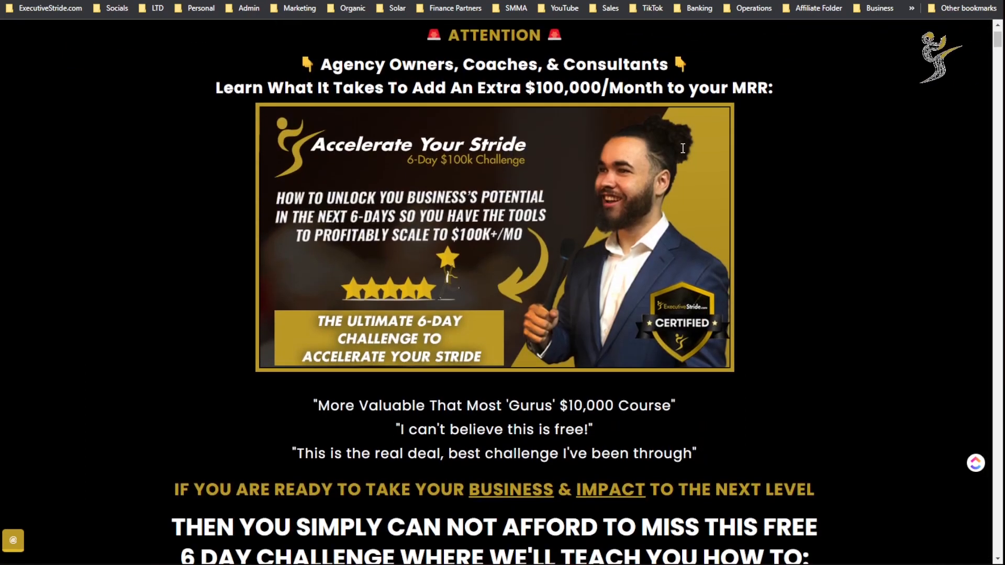